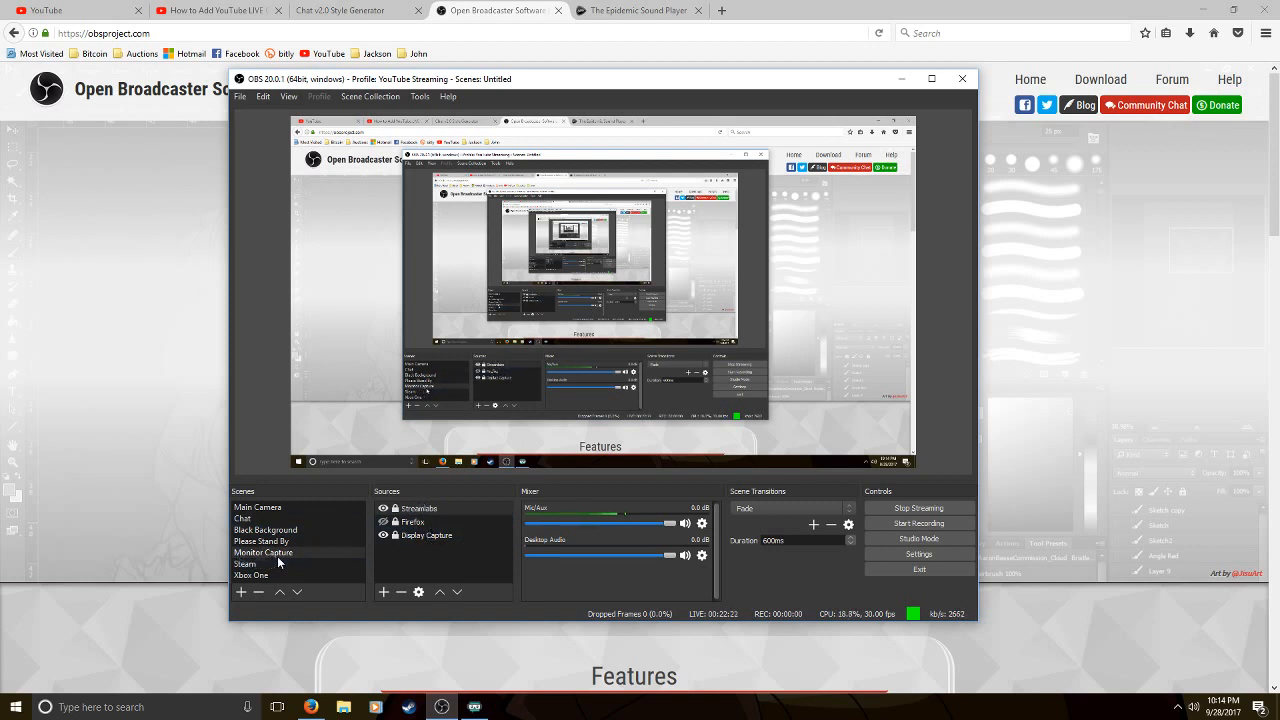
Unlock the Streamlabs source to show its bounds on the canvas, and lock it again
click(398, 510)
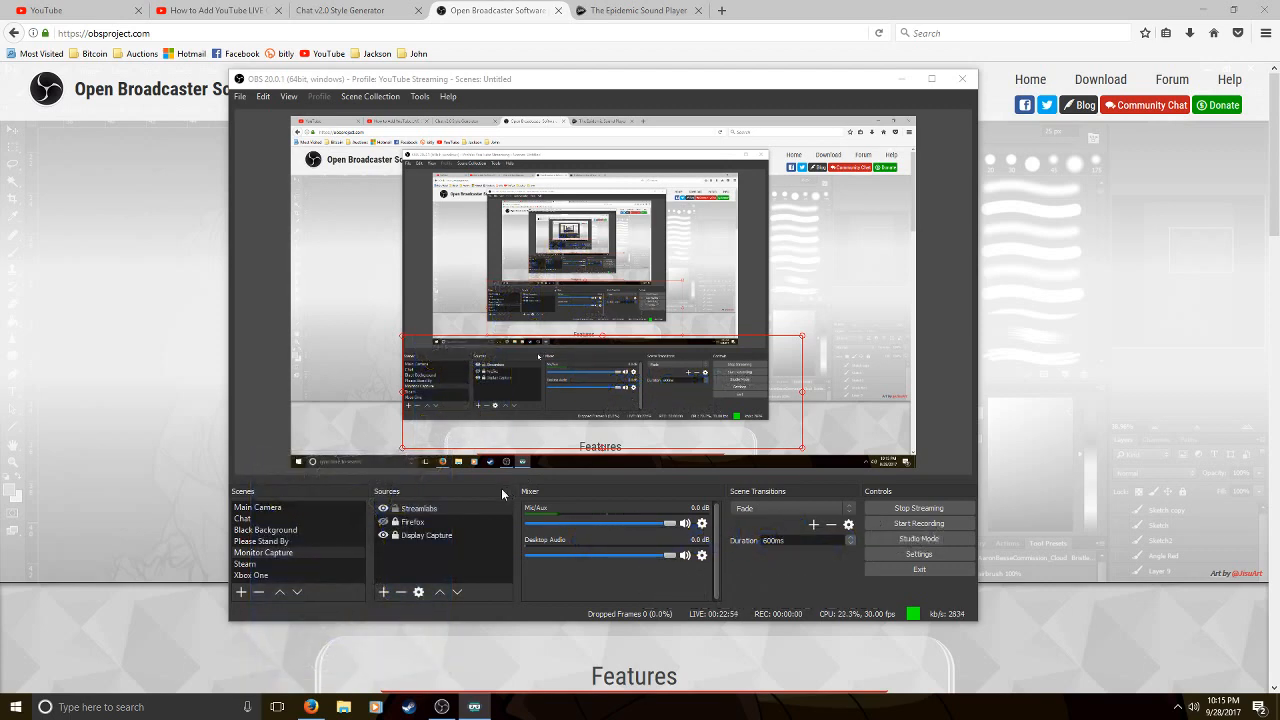
click(396, 510)
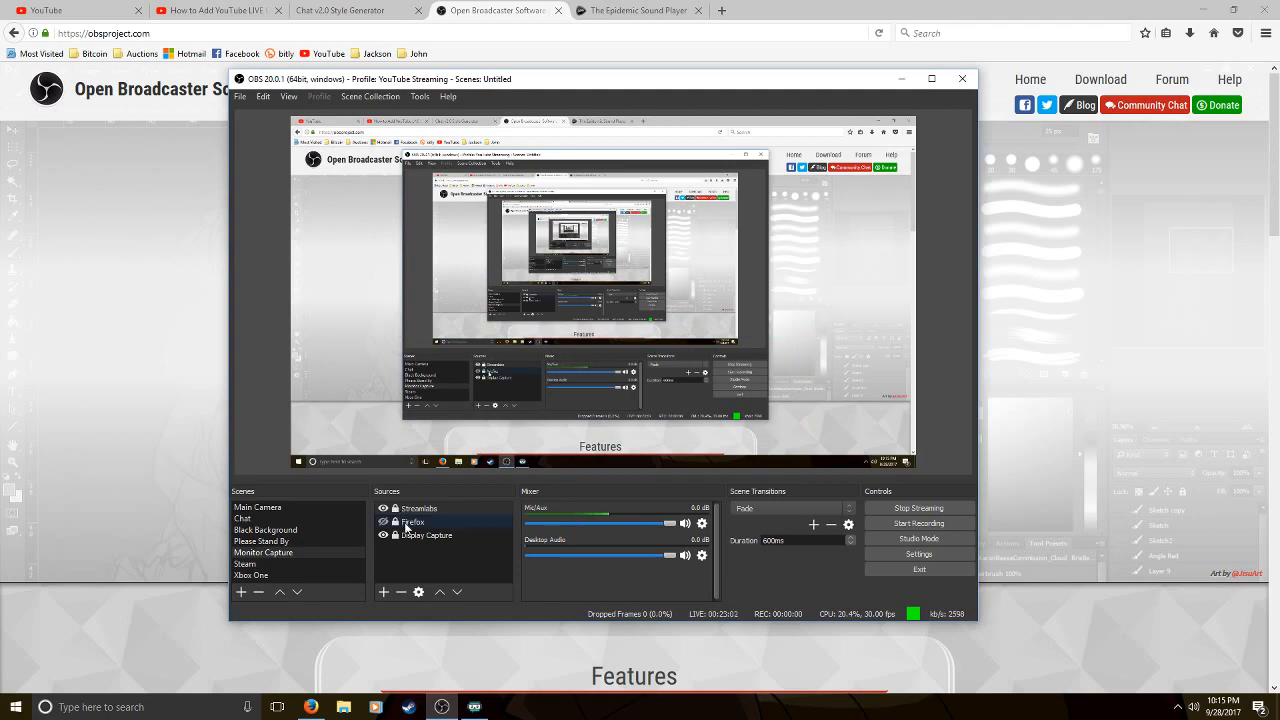
Switch the live scene from Monitor Capture to Main Camera and back twice to demonstrate scene changes
click(289, 508)
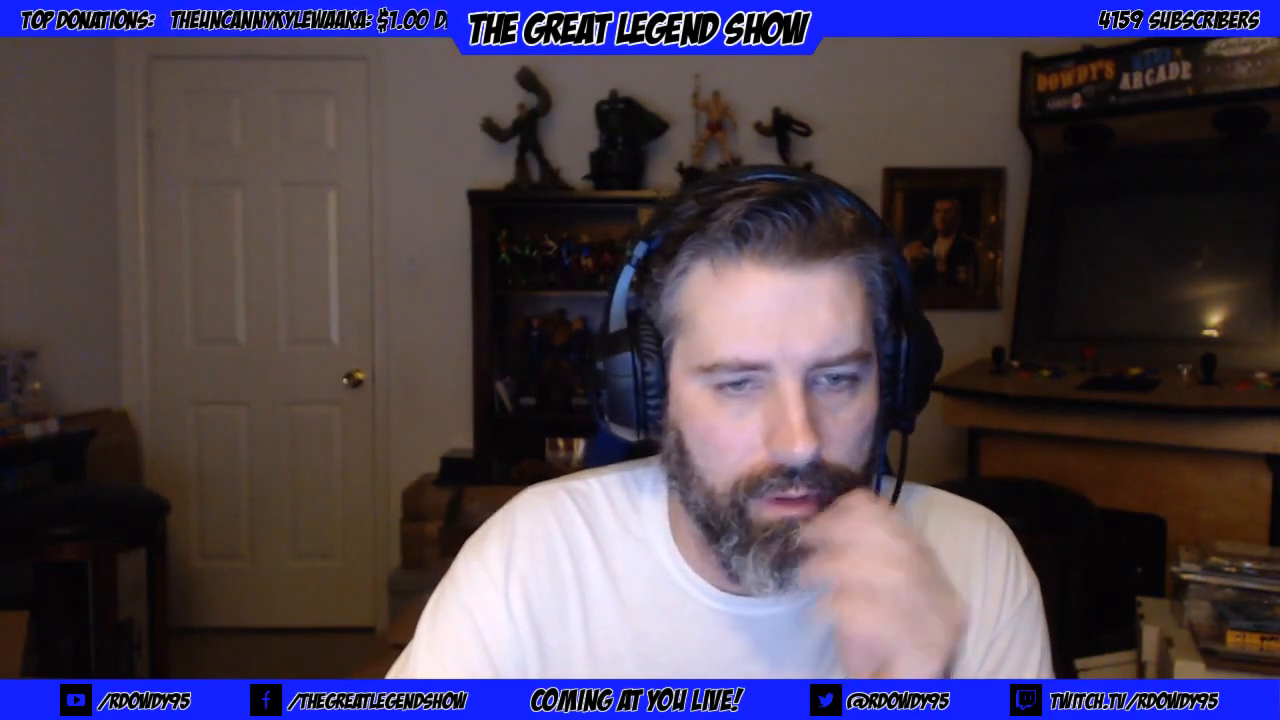
click(278, 554)
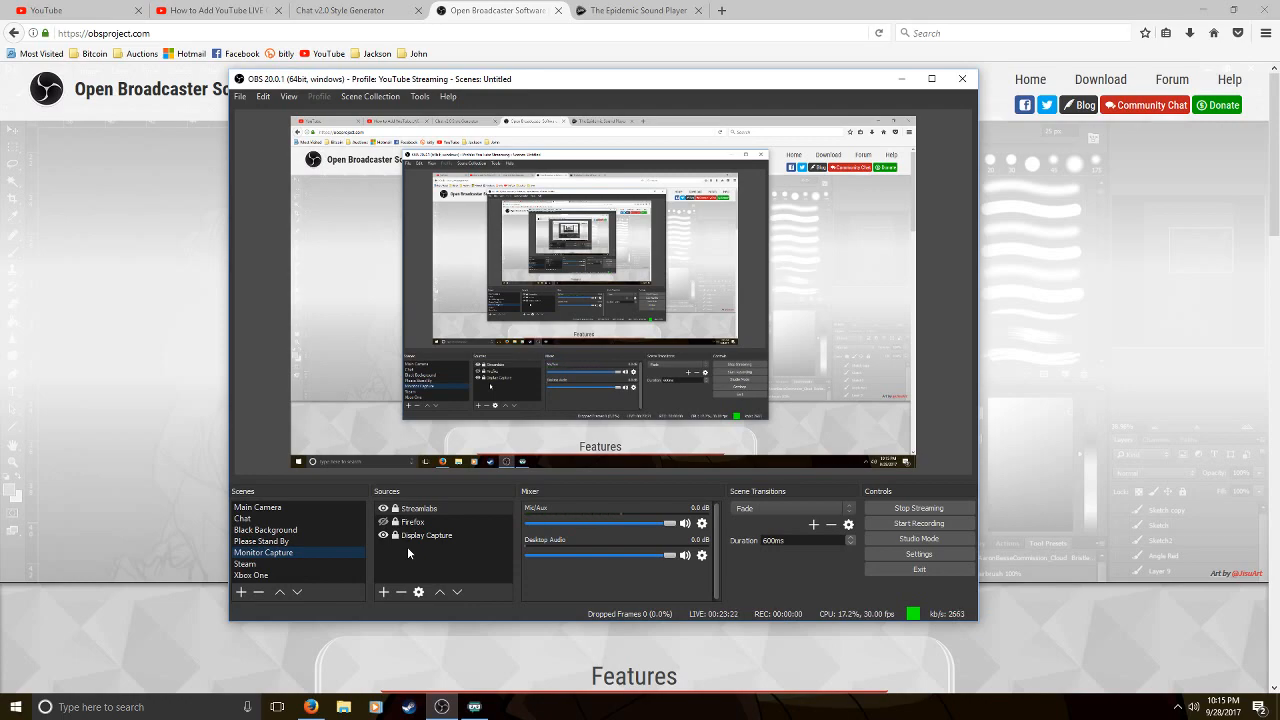
click(302, 505)
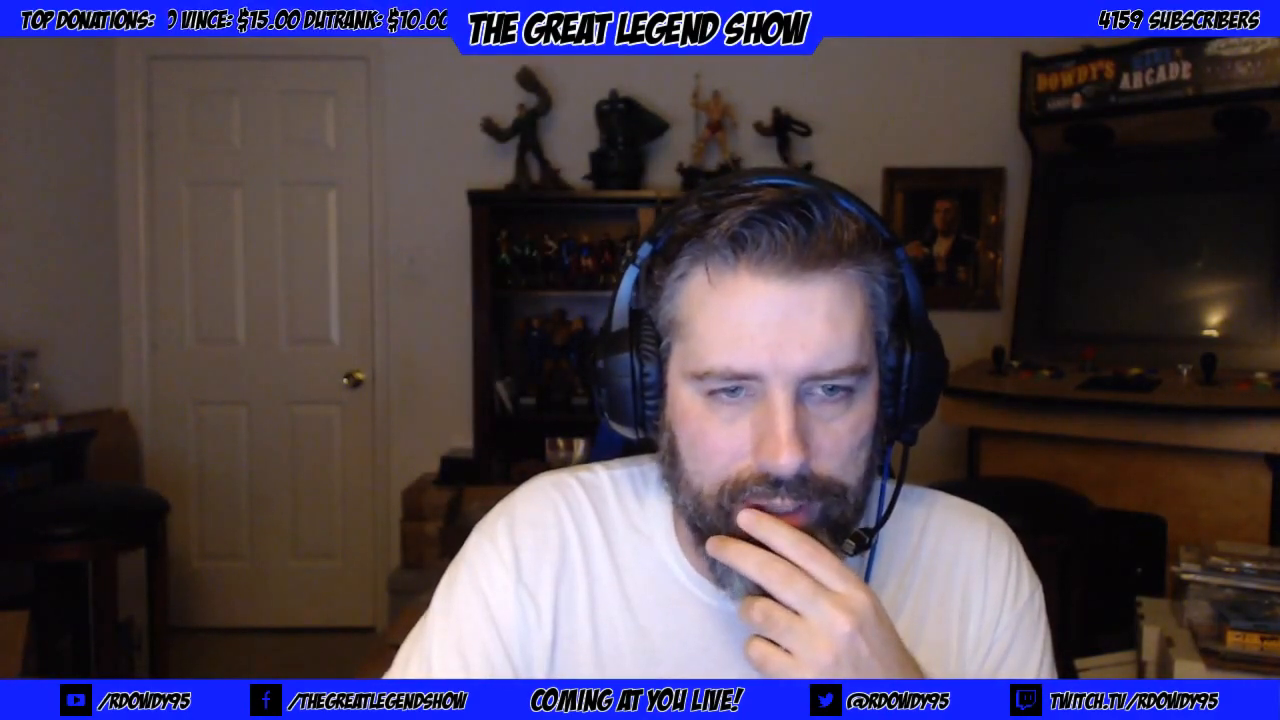
click(266, 554)
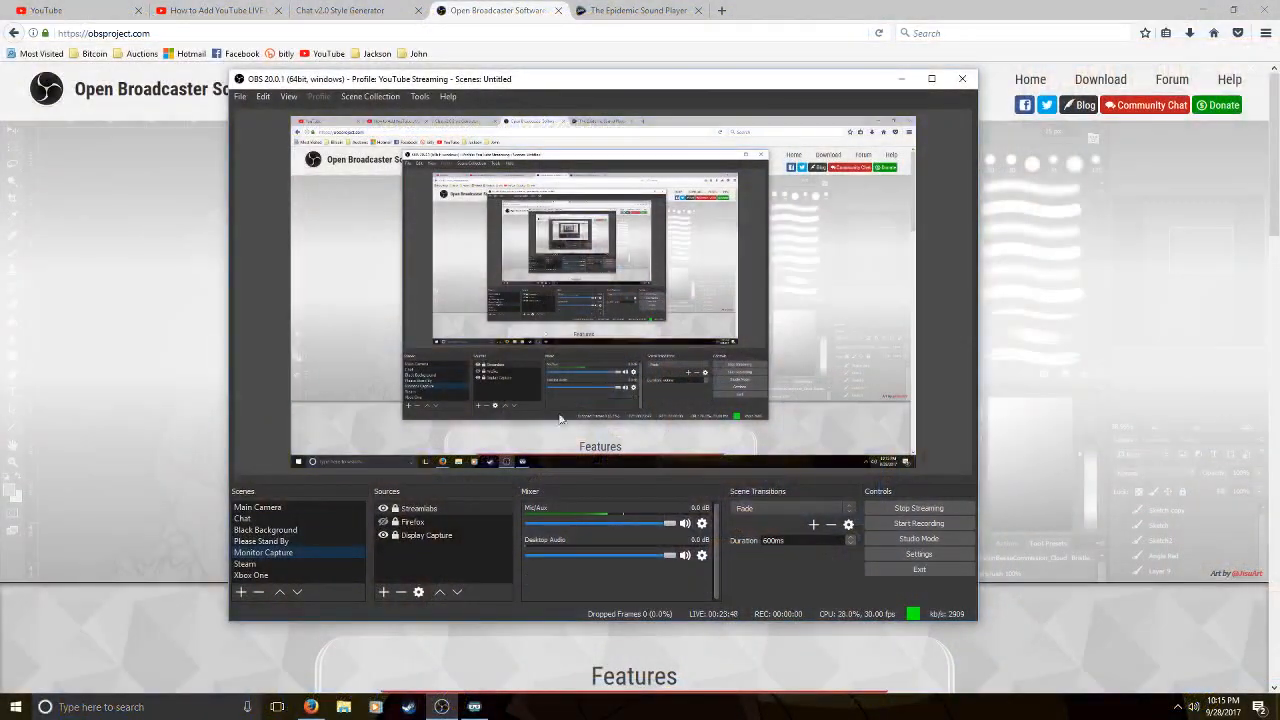
Add a Video Capture Device source to the Monitor Capture scene and shrink the webcam image into the canvas's upper-right corner
right_click(406, 555)
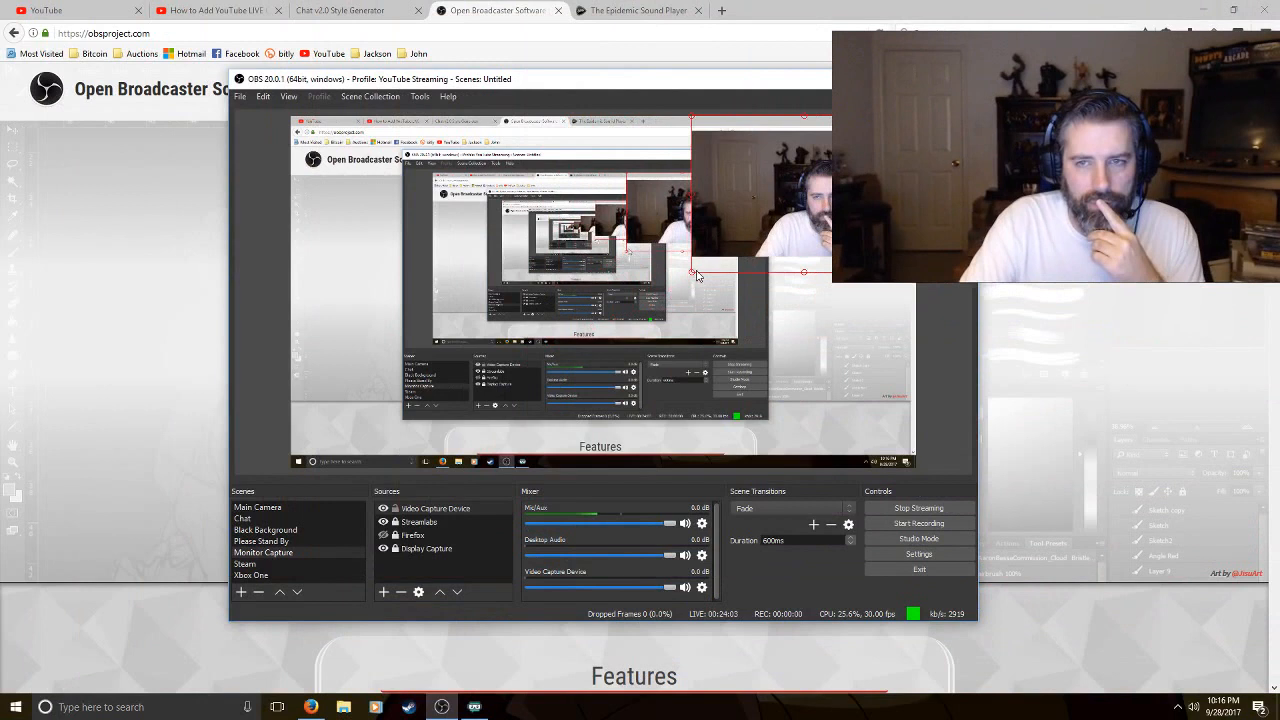
drag(697, 275, 741, 248)
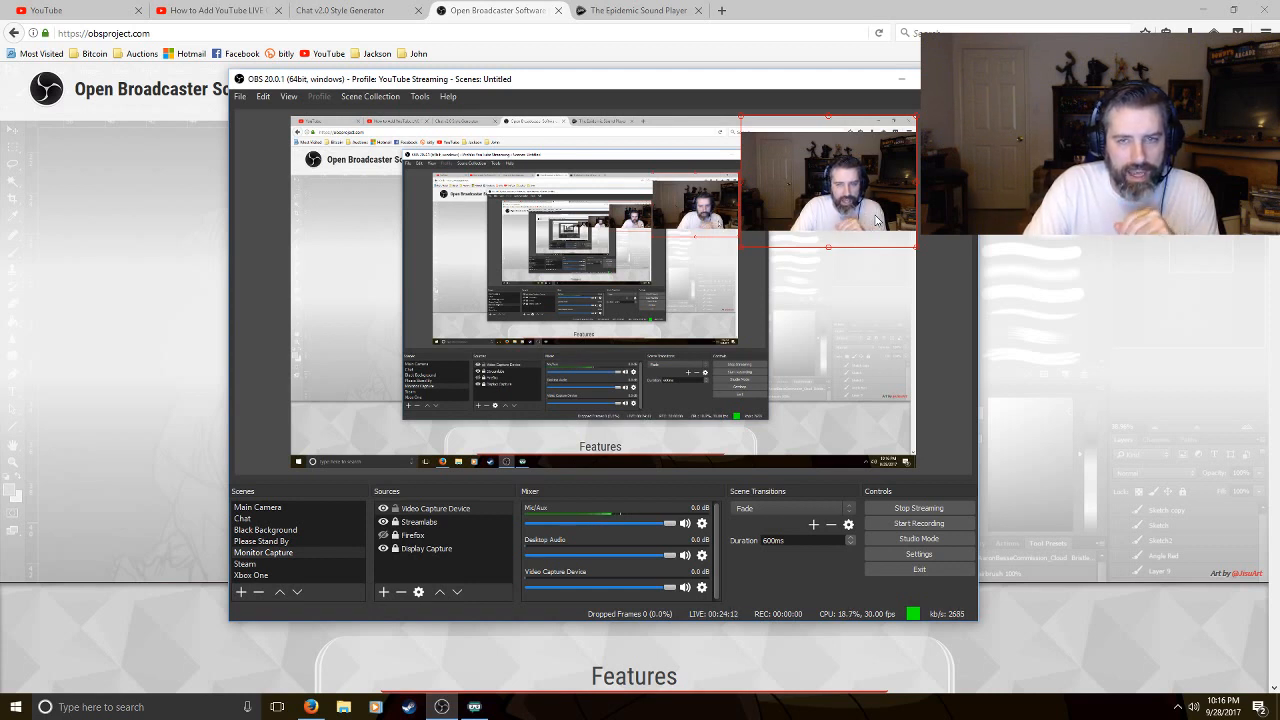
drag(739, 252, 775, 245)
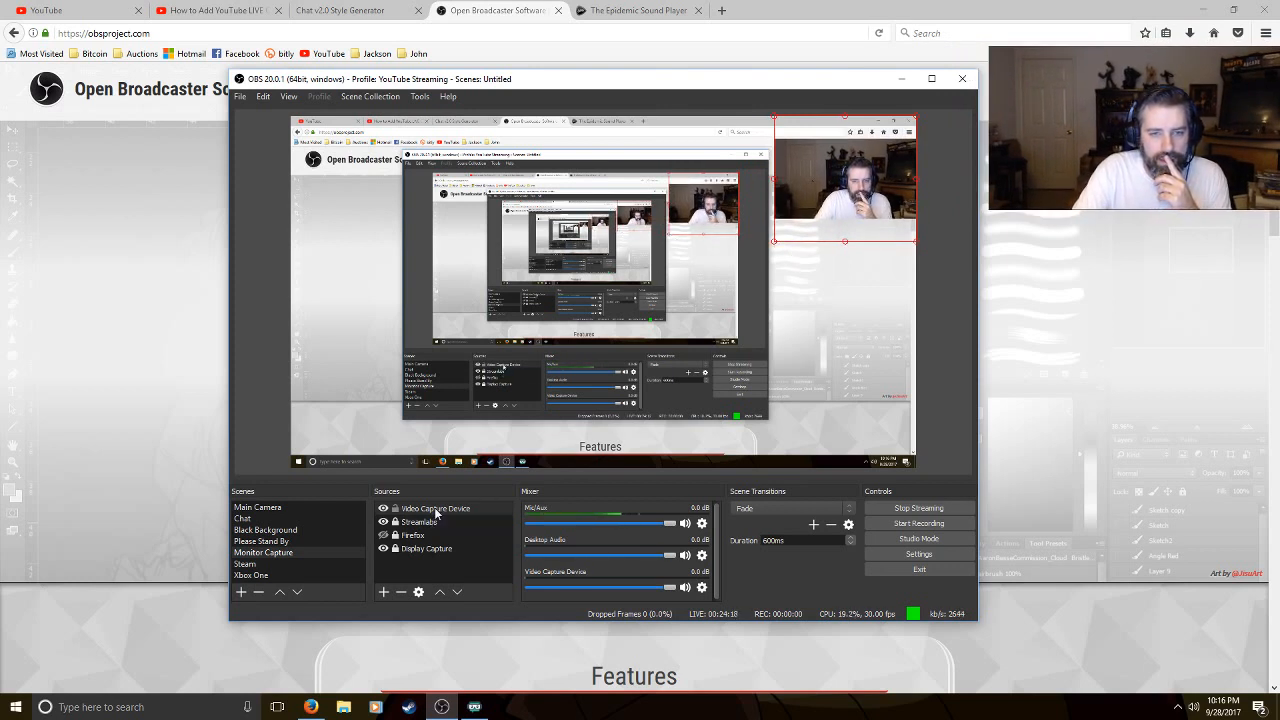
Reorder the Video Capture Device source so it sits directly above Display Capture and below Firefox
click(435, 512)
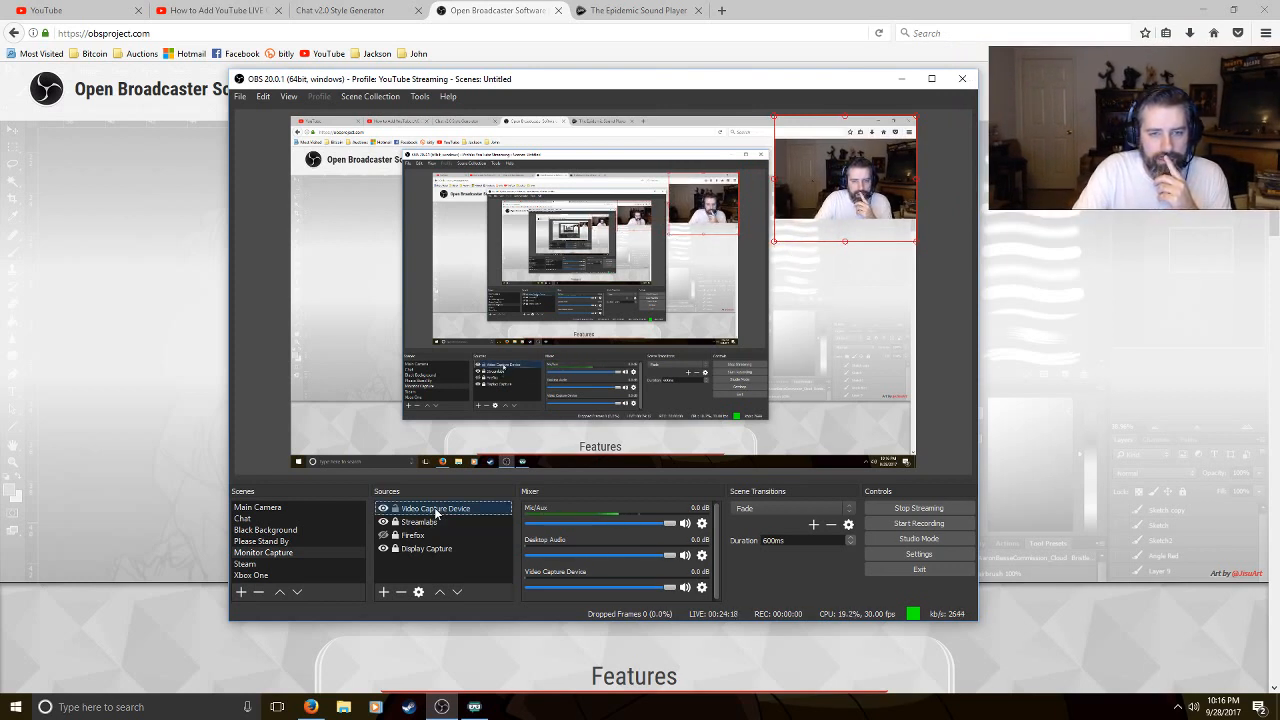
click(457, 593)
click(457, 593)
click(457, 593)
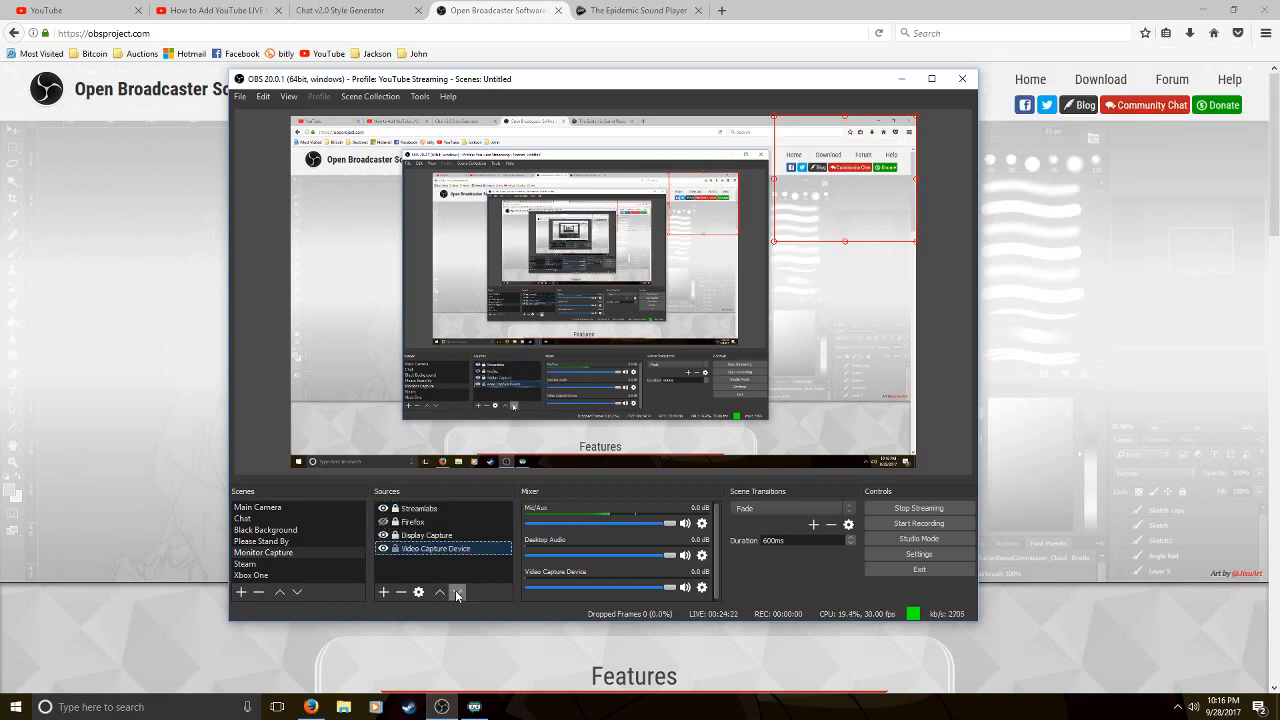
click(440, 592)
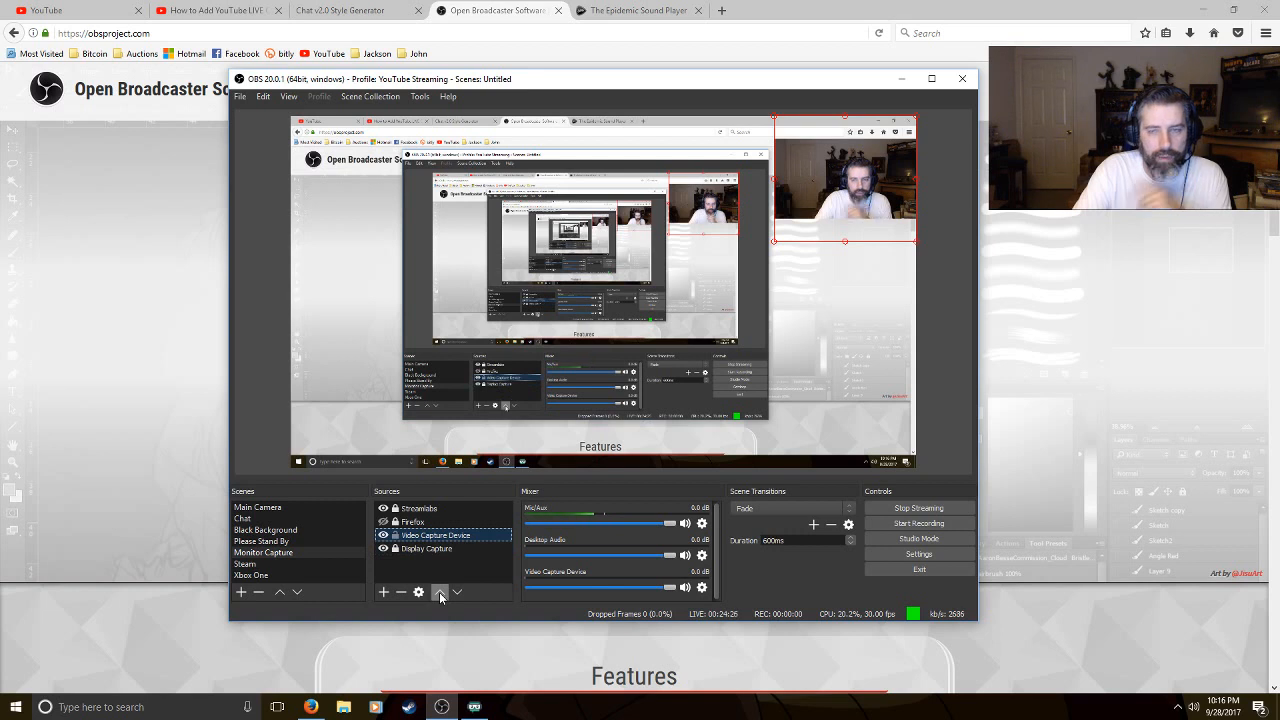
Minimize OBS and show the Chat v2.0 Style Generator page in the browser with its text deselected
click(902, 79)
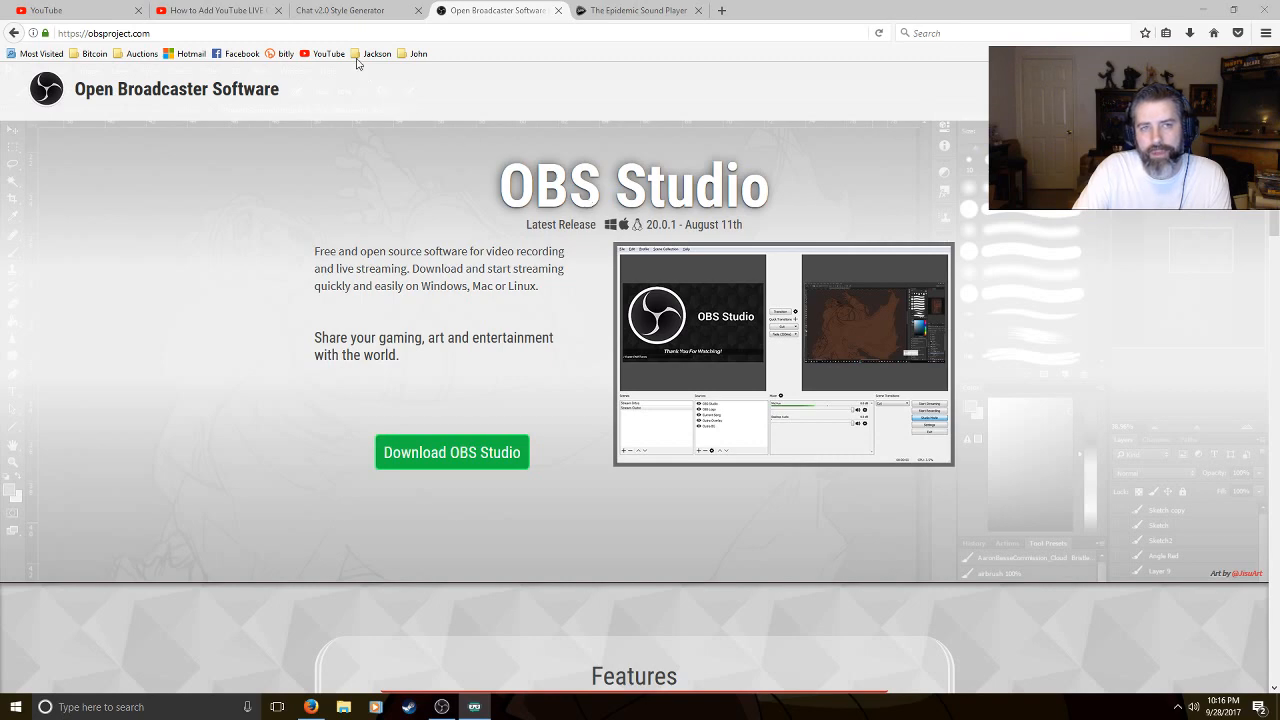
click(340, 11)
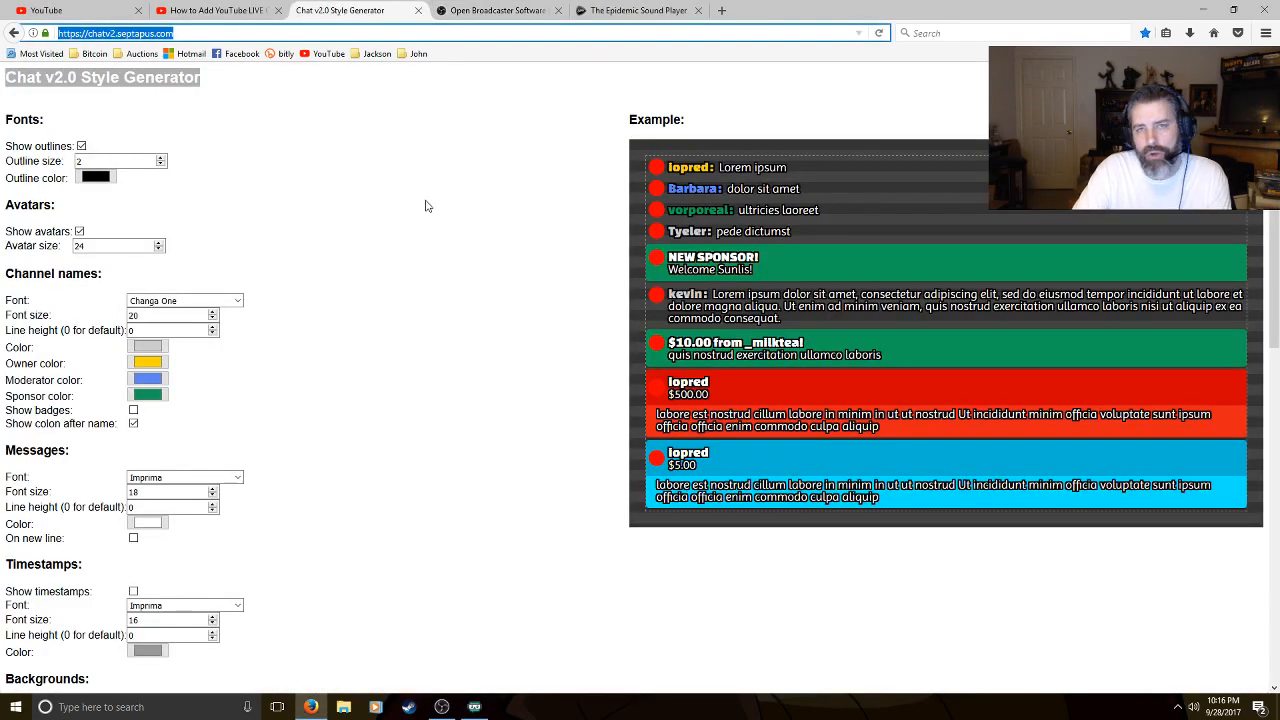
click(445, 708)
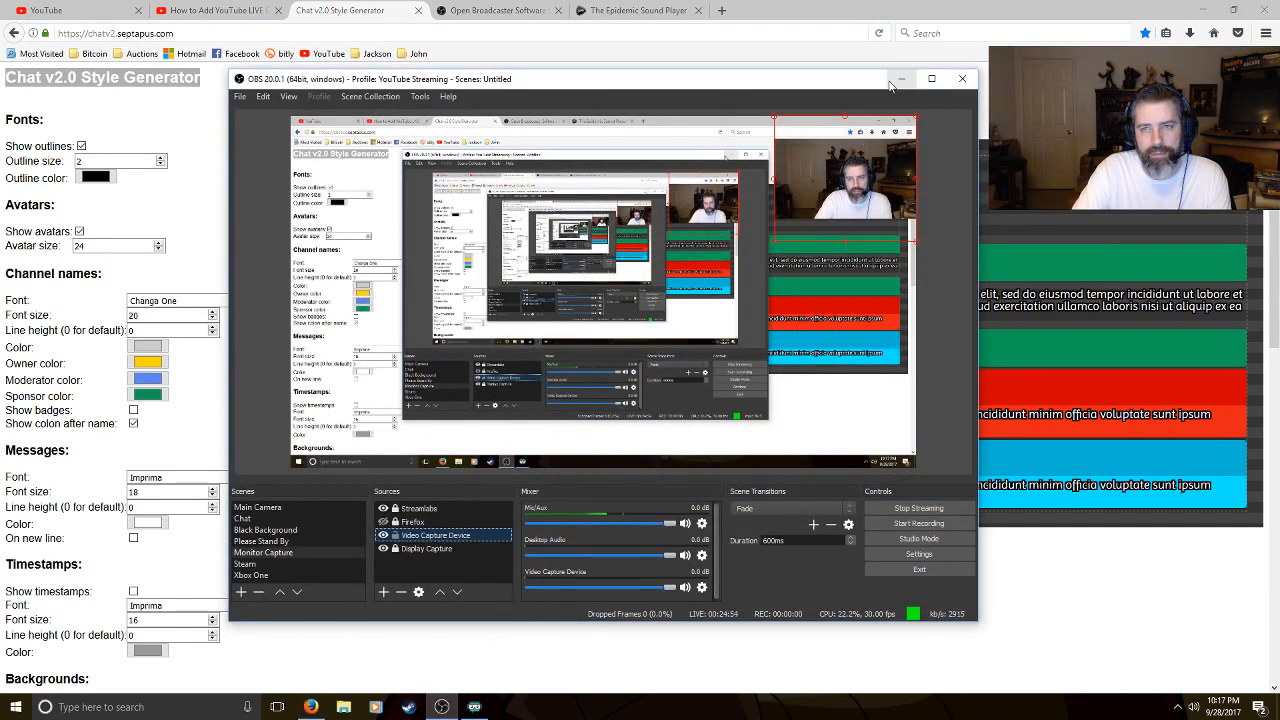
click(893, 84)
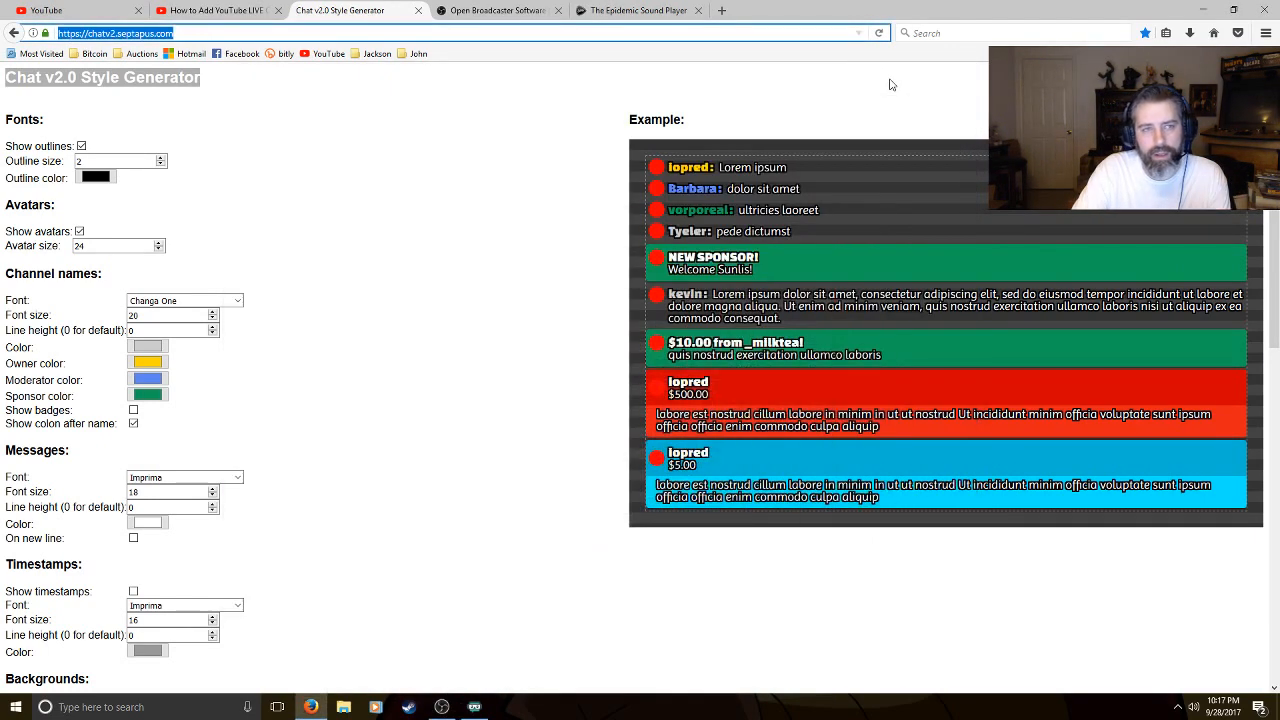
click(481, 148)
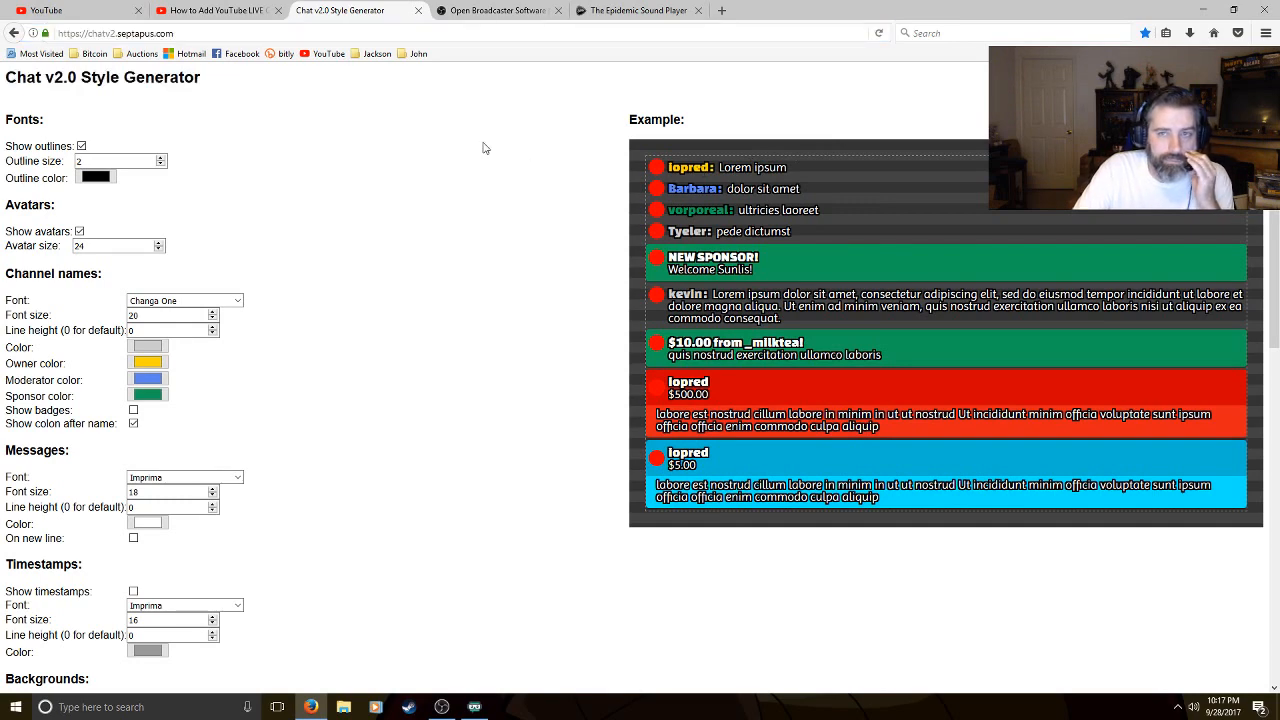
Hide the Video Capture Device source in the Monitor Capture scene in OBS, and return to the style generator page
click(440, 707)
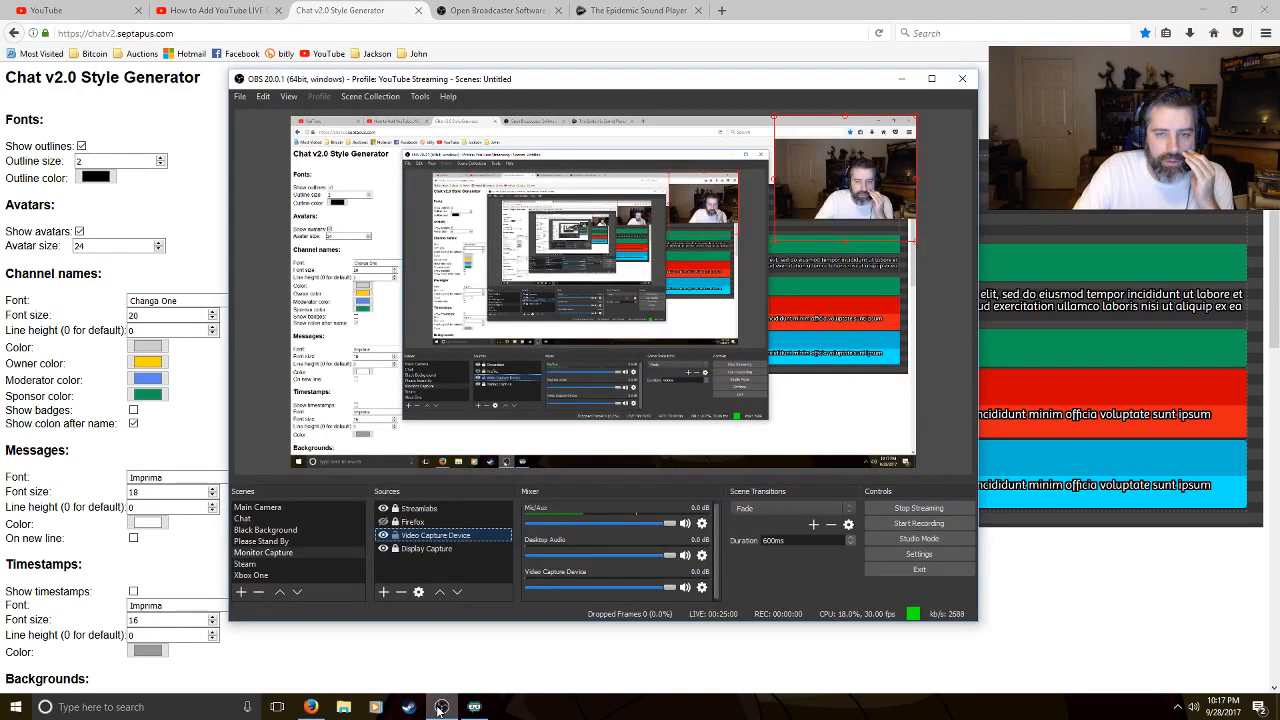
click(383, 537)
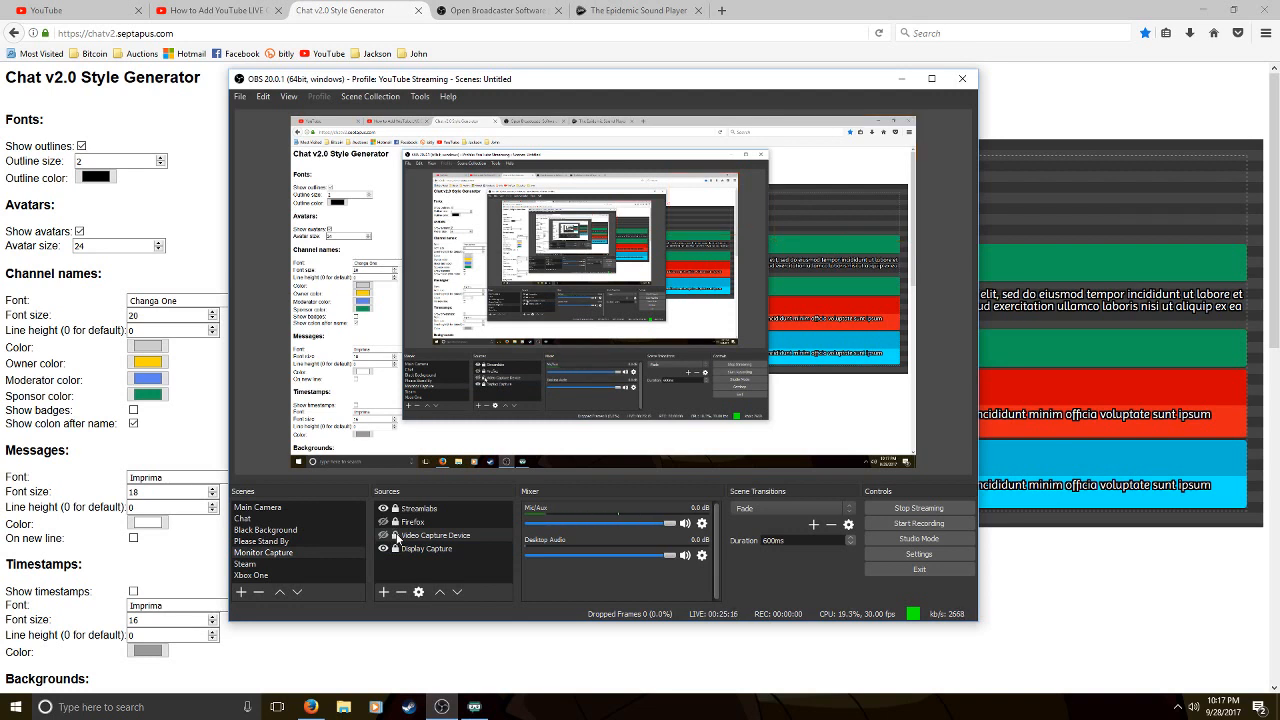
click(900, 80)
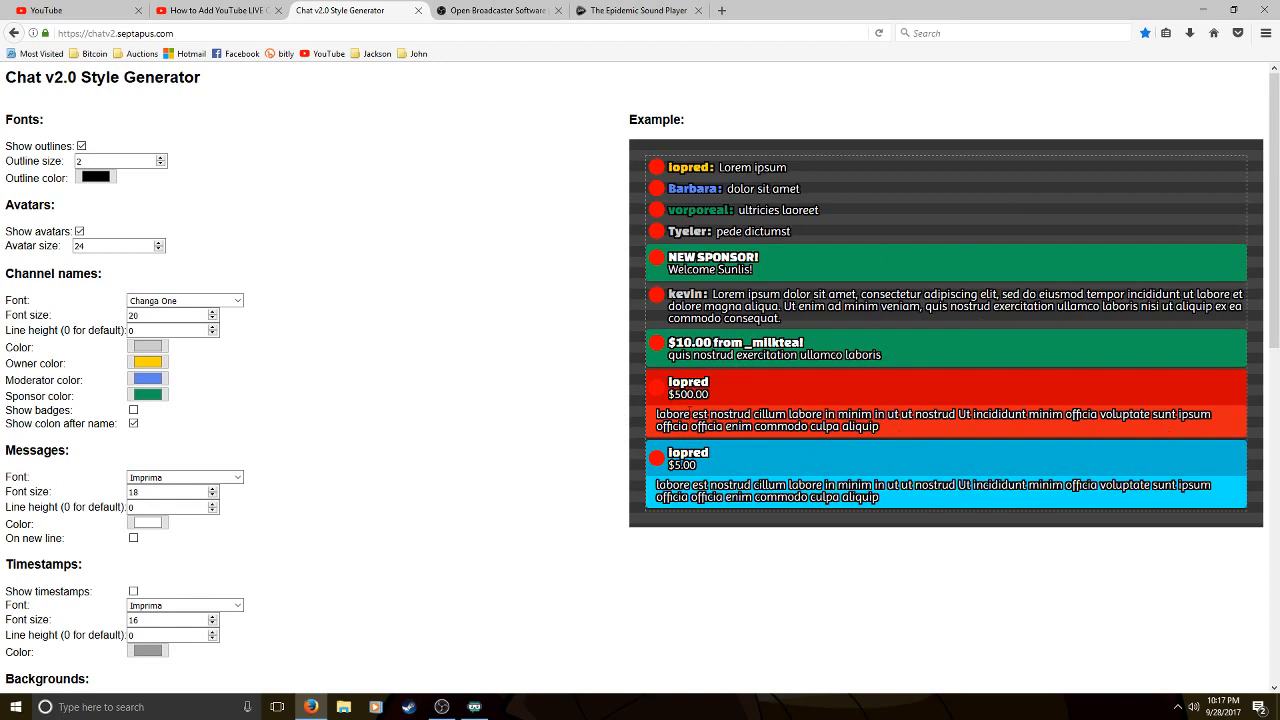
Bring OBS back up and switch the live scene to Main Camera
click(441, 706)
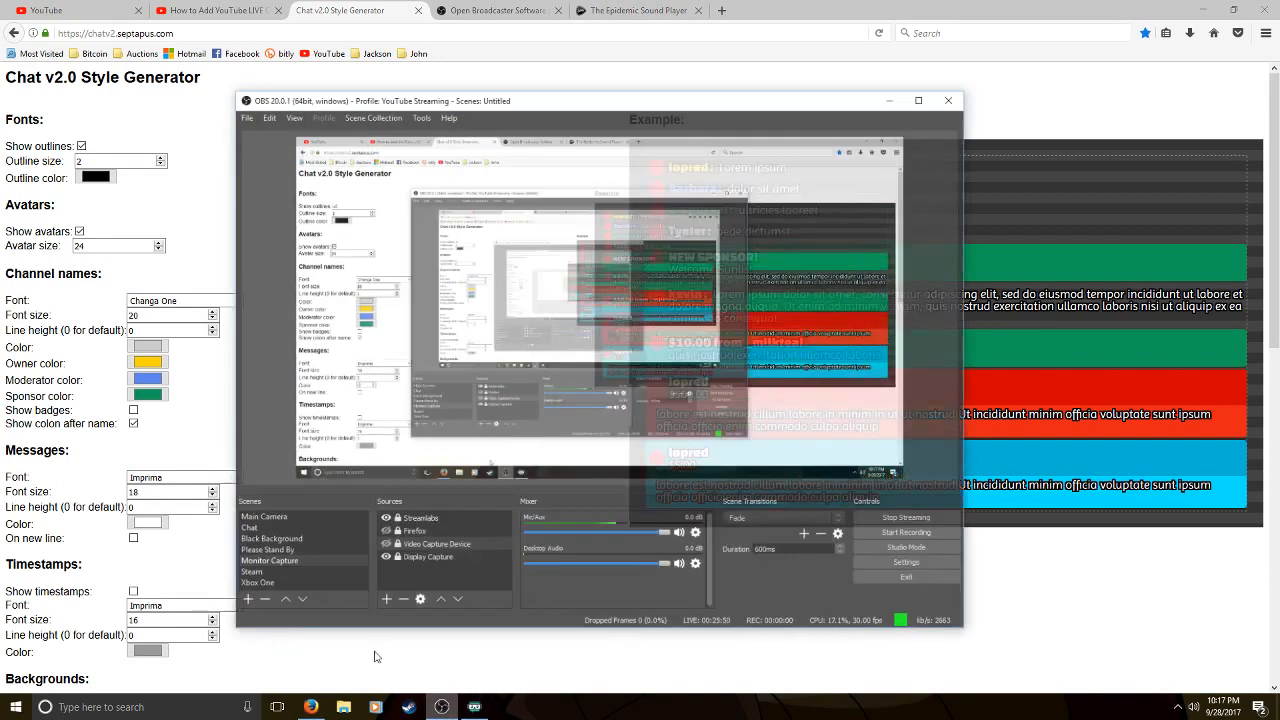
click(272, 508)
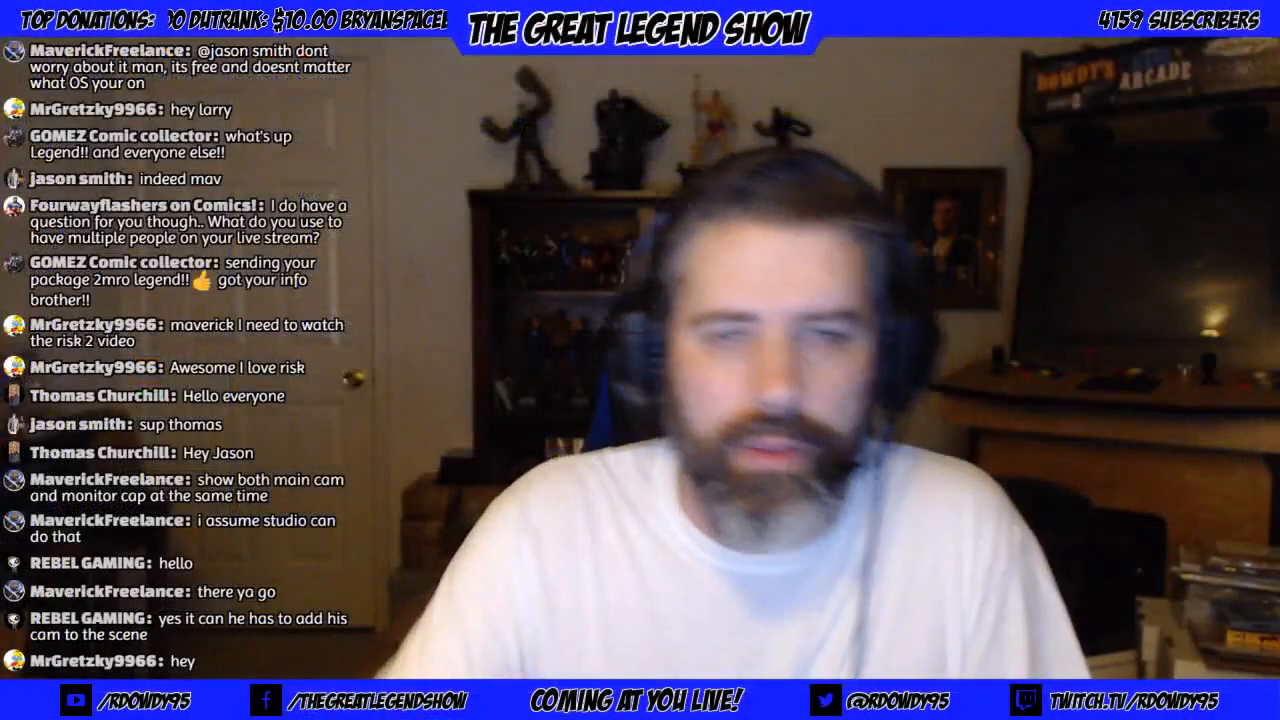
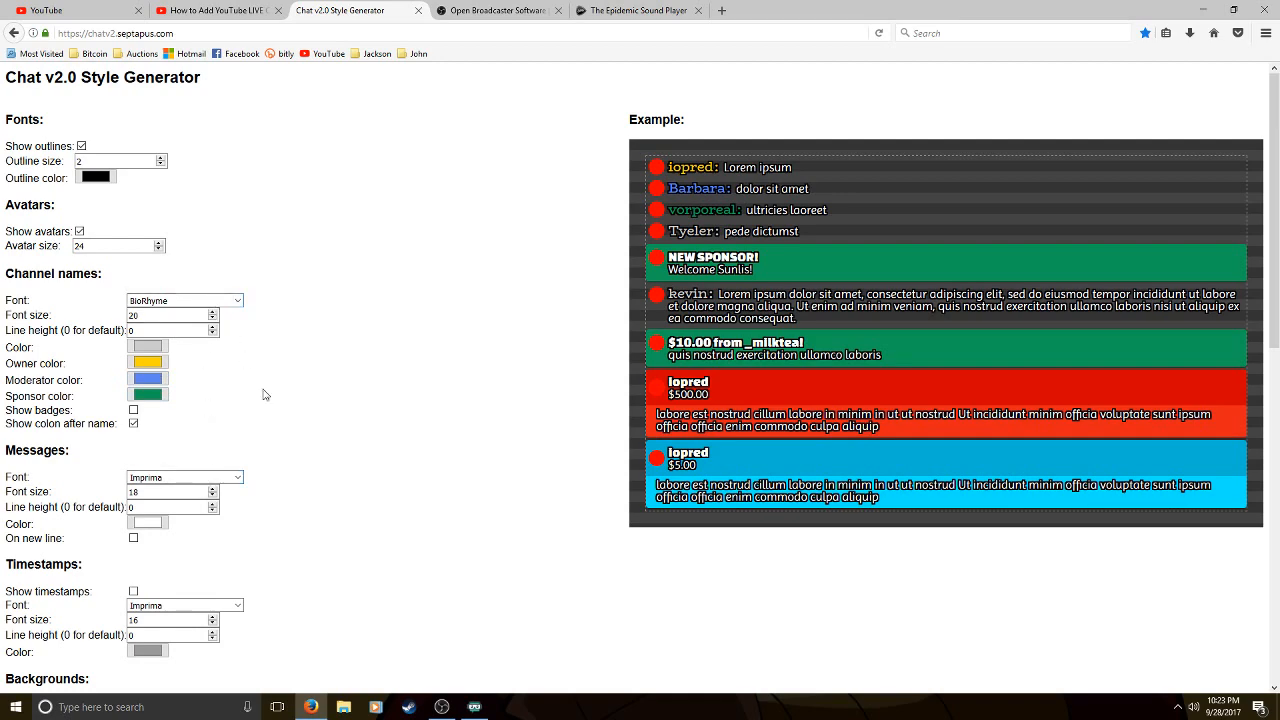
Reload the Chat v2.0 Style Generator page to restore its default font settings
scroll(265, 395, down, 3)
click(15, 34)
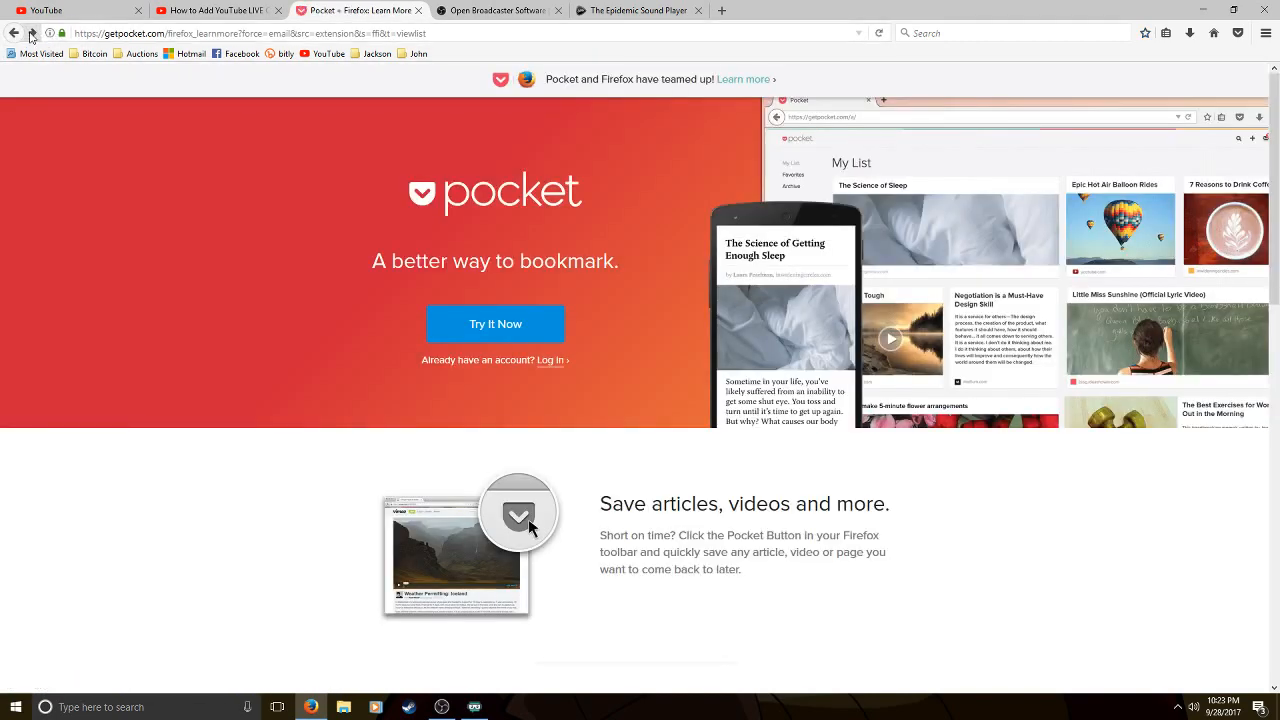
click(31, 34)
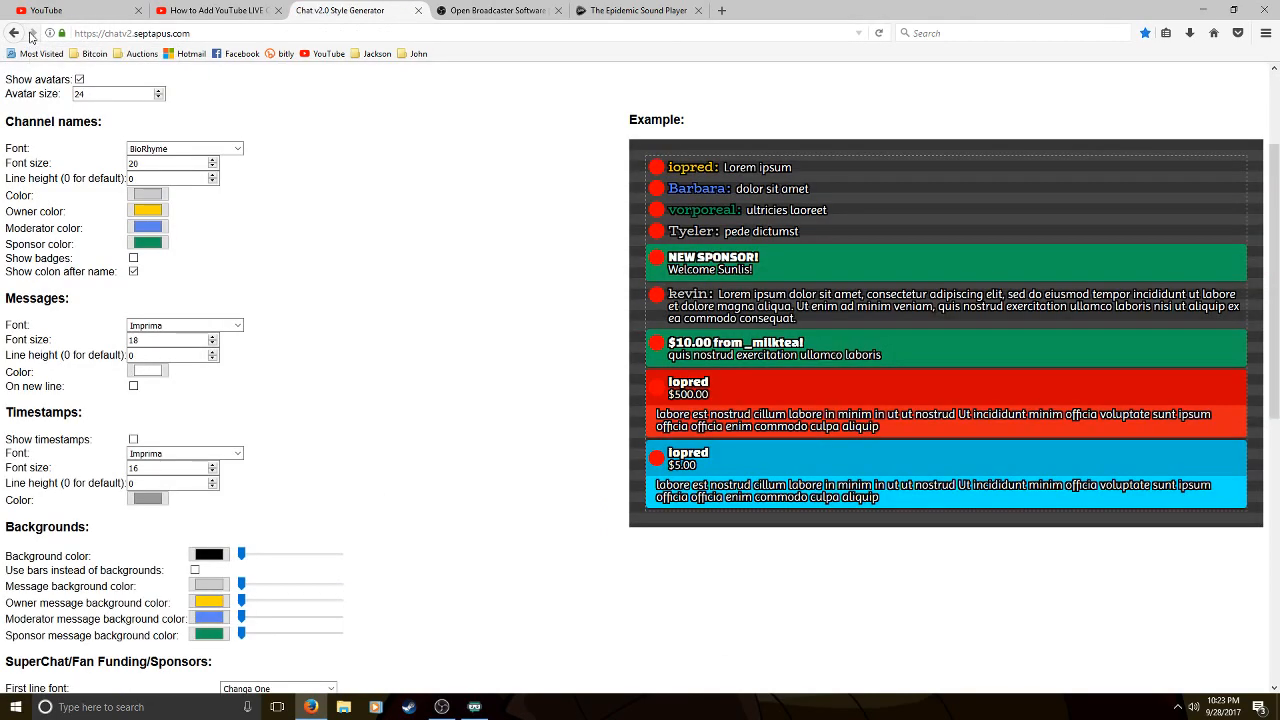
click(879, 34)
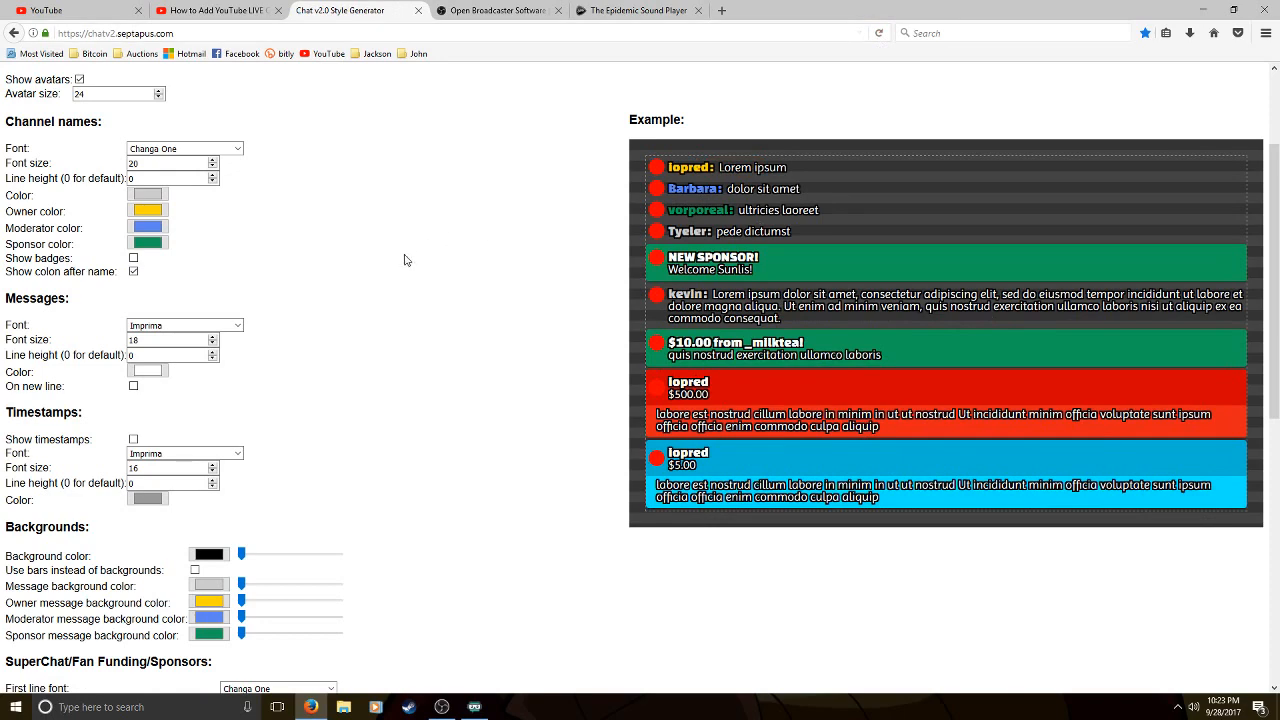
Enable Animate in for the chat style and set the fade in time to 200 milliseconds
scroll(248, 371, down, 5)
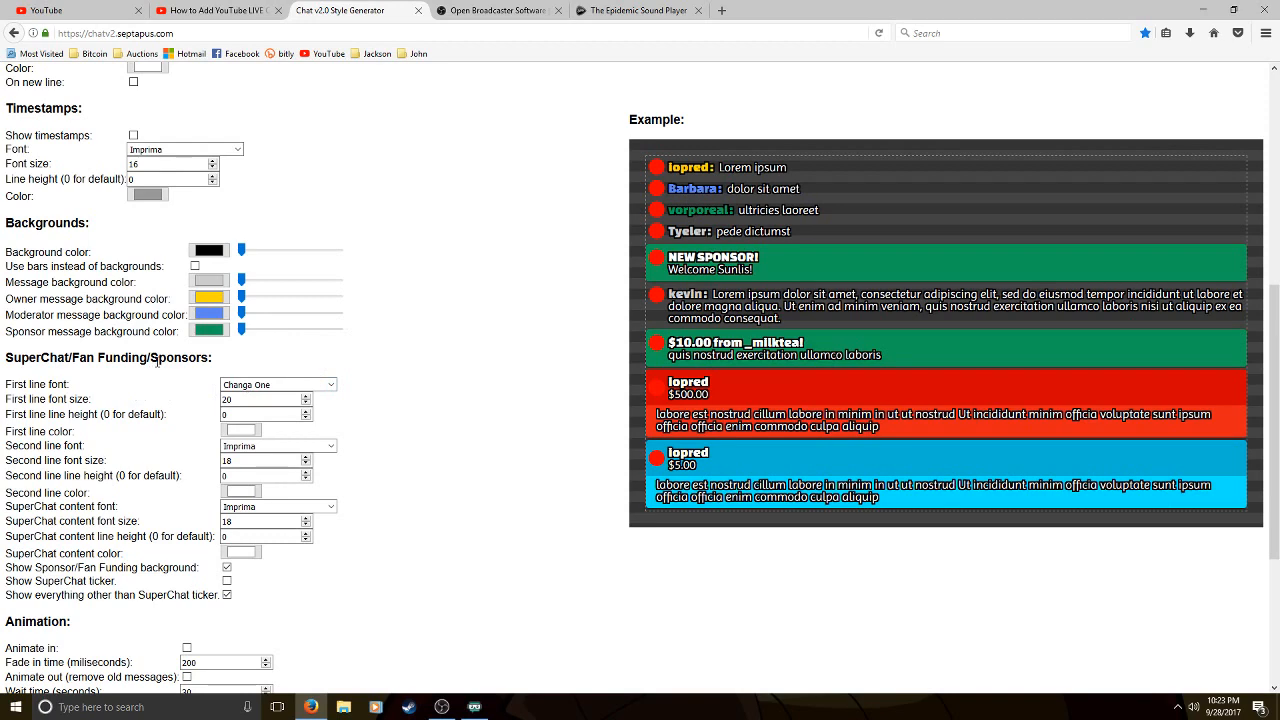
scroll(160, 360, down, 3)
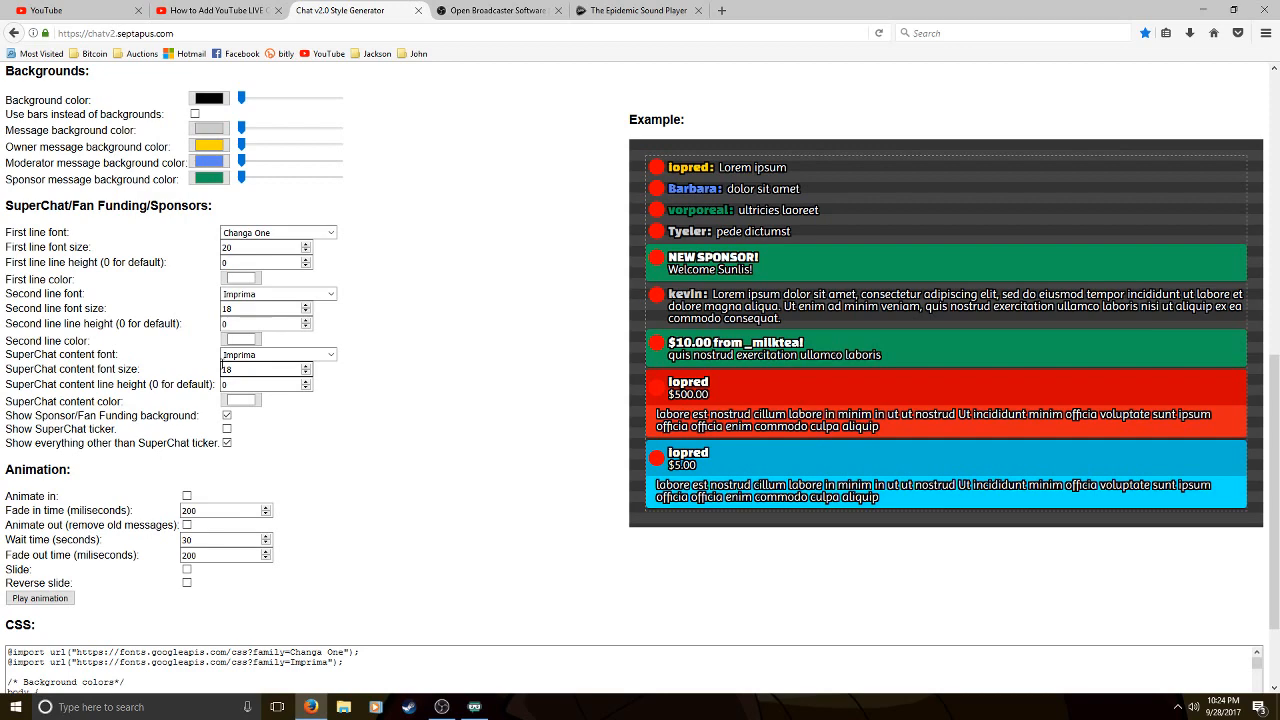
click(188, 496)
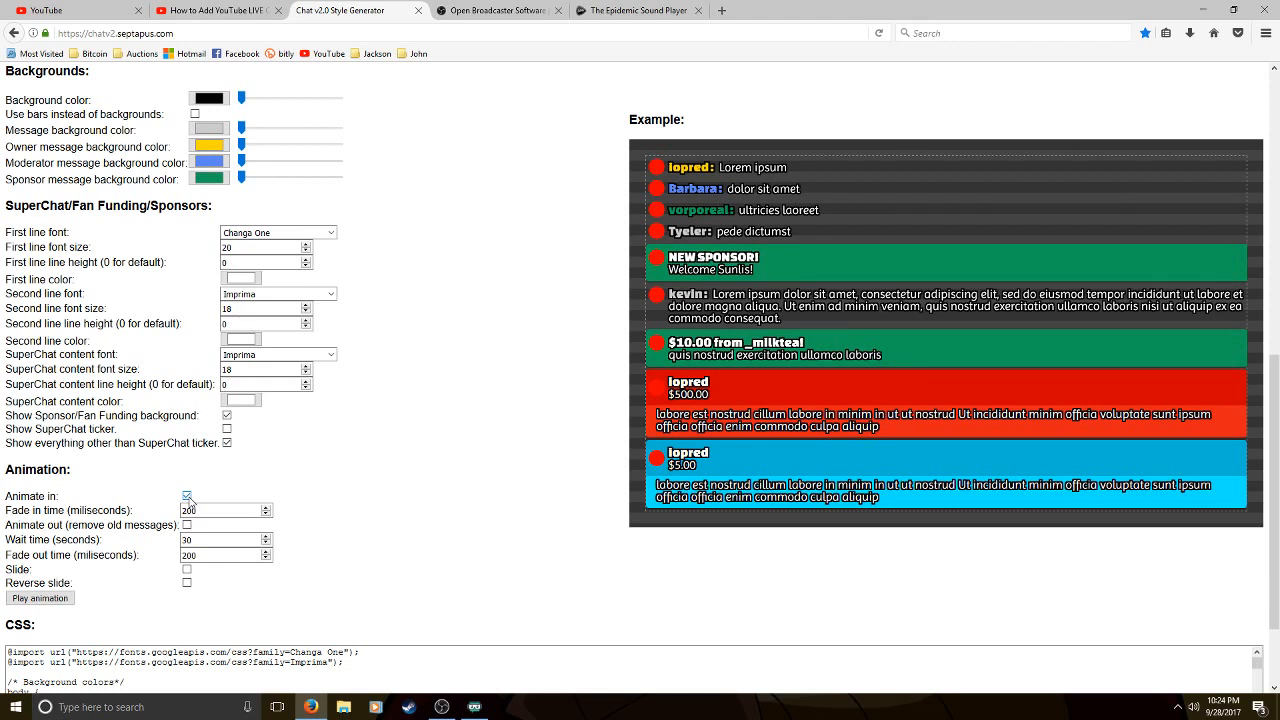
click(266, 514)
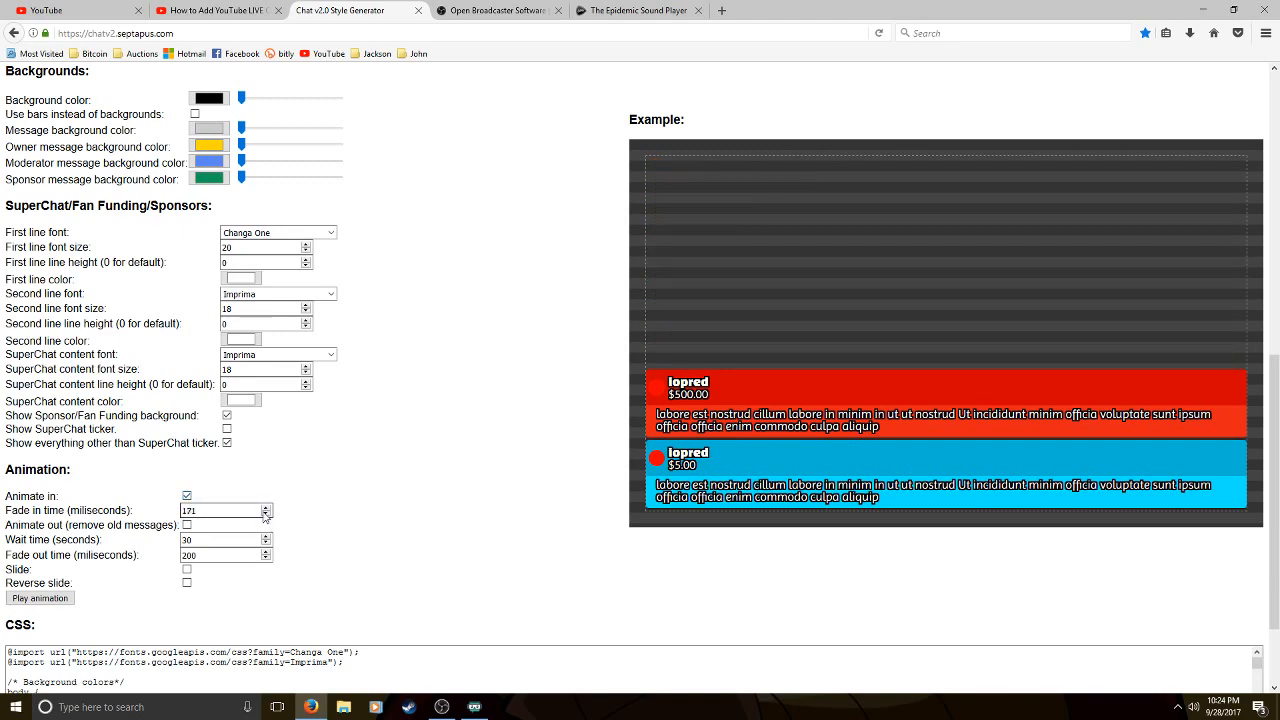
click(266, 514)
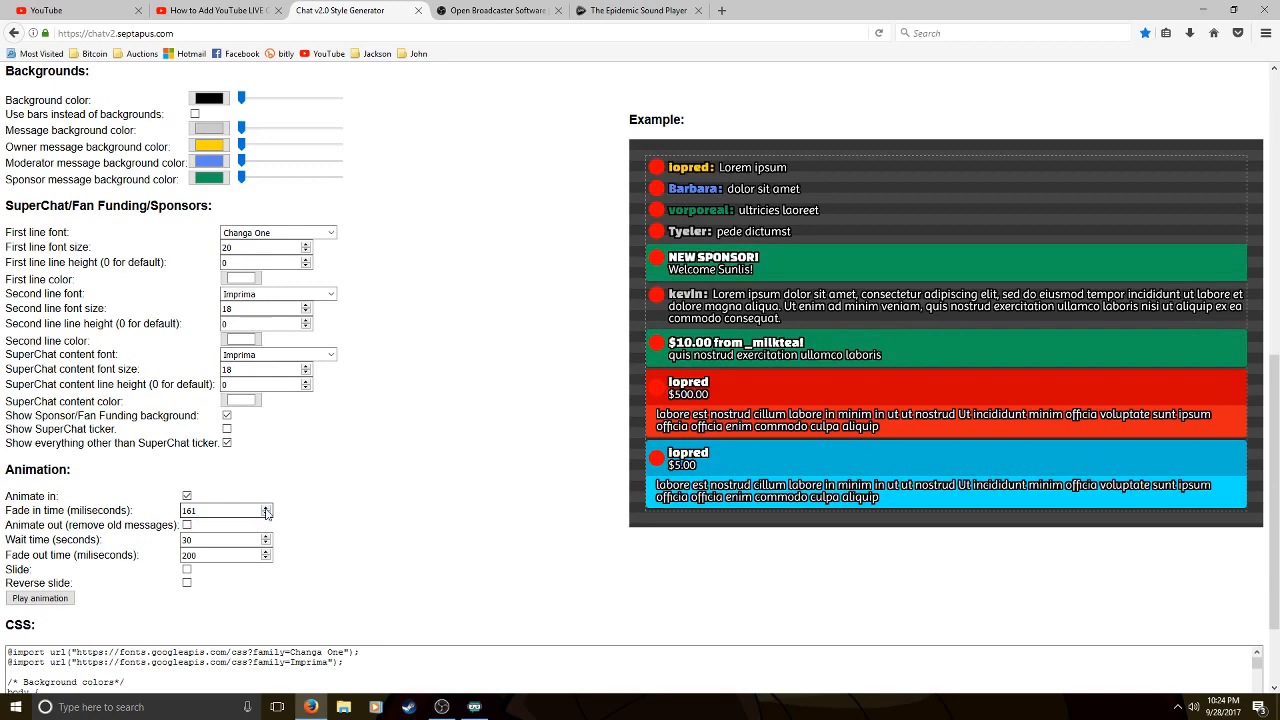
click(267, 507)
text(0)
double_click(205, 510)
text(200)
click(412, 522)
Review the style generator's settings from the channel names section down to the animation options and generated CSS code
scroll(453, 515, down, 2)
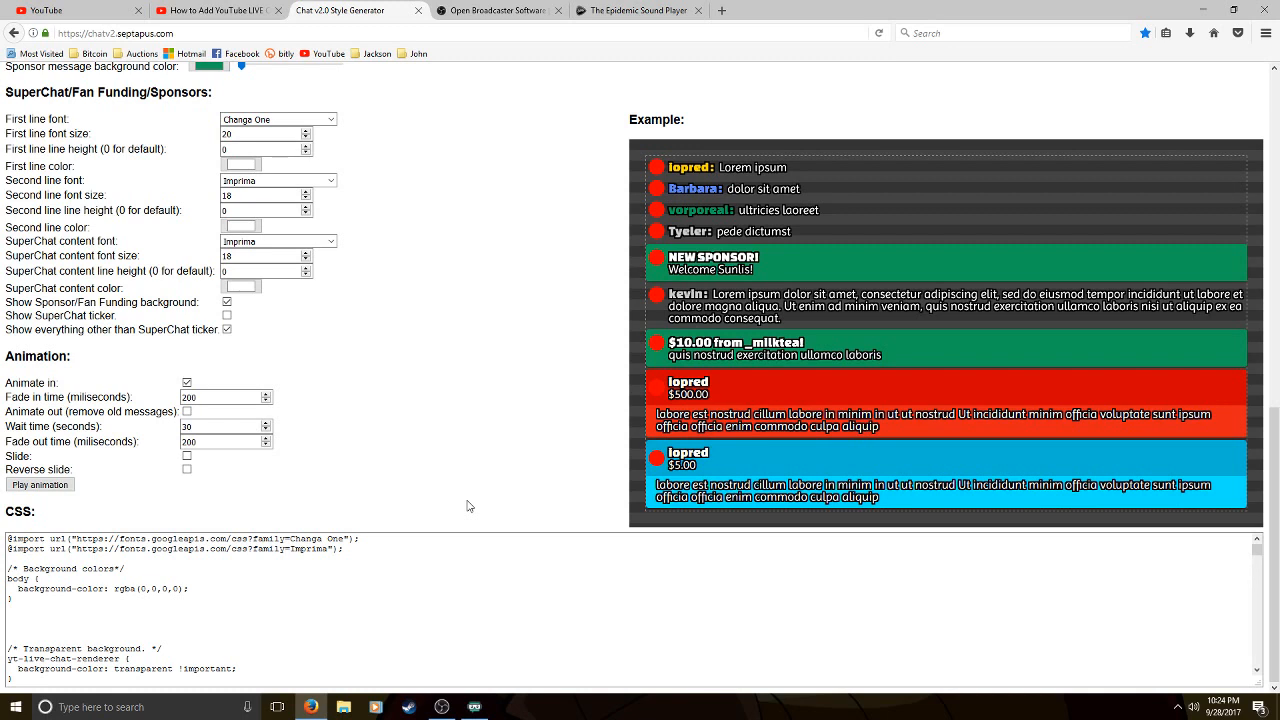
click(7, 540)
scroll(237, 270, up, 6)
scroll(237, 270, up, 2)
scroll(113, 507, down, 1)
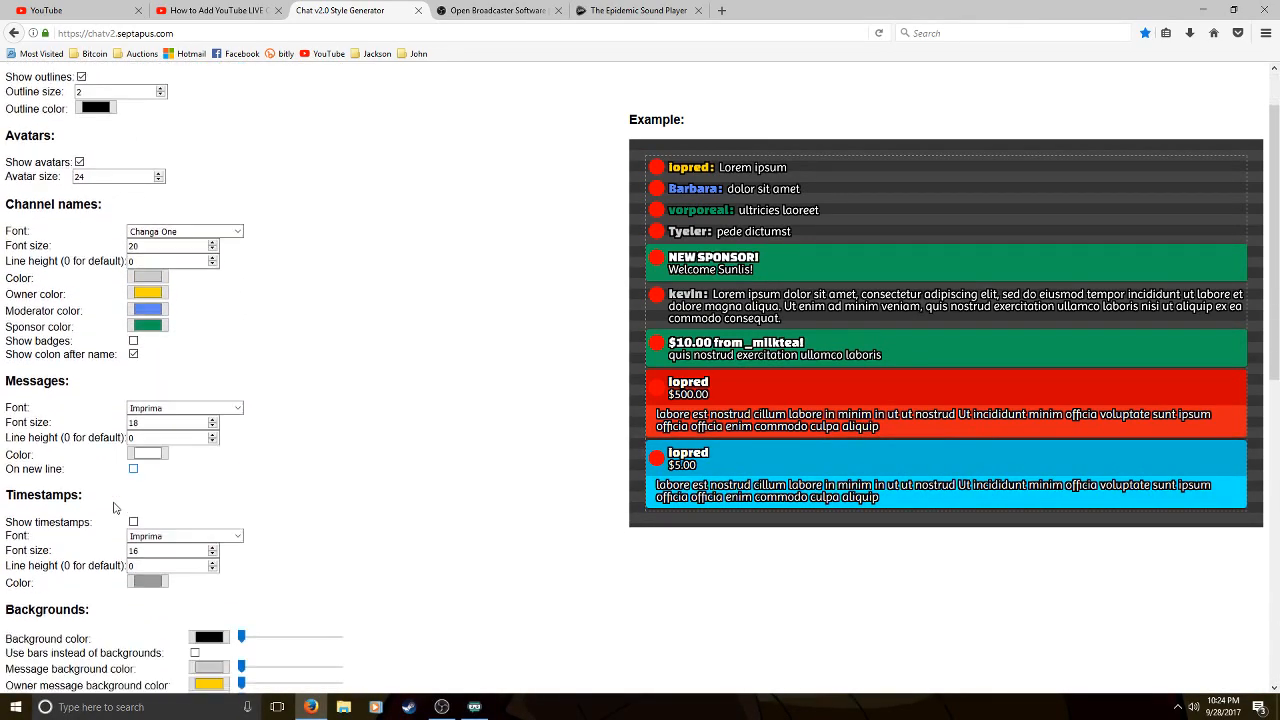
scroll(113, 507, down, 7)
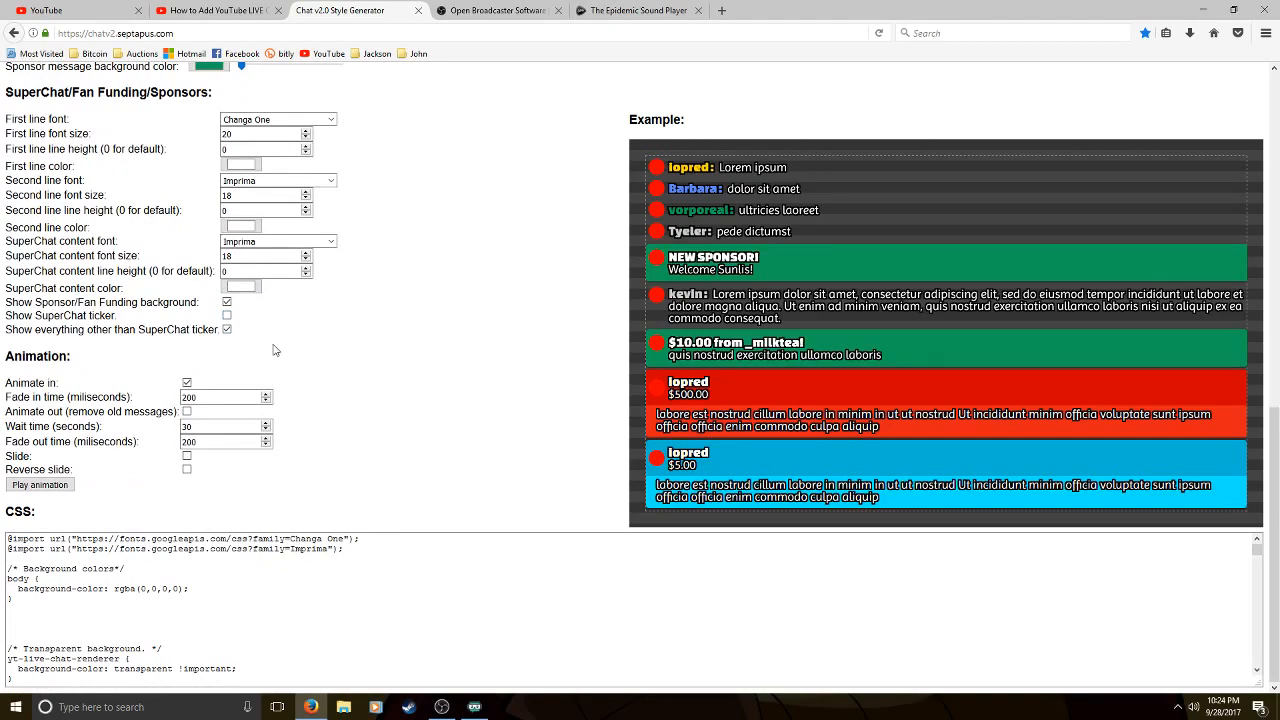
scroll(275, 350, up, 4)
scroll(287, 372, down, 2)
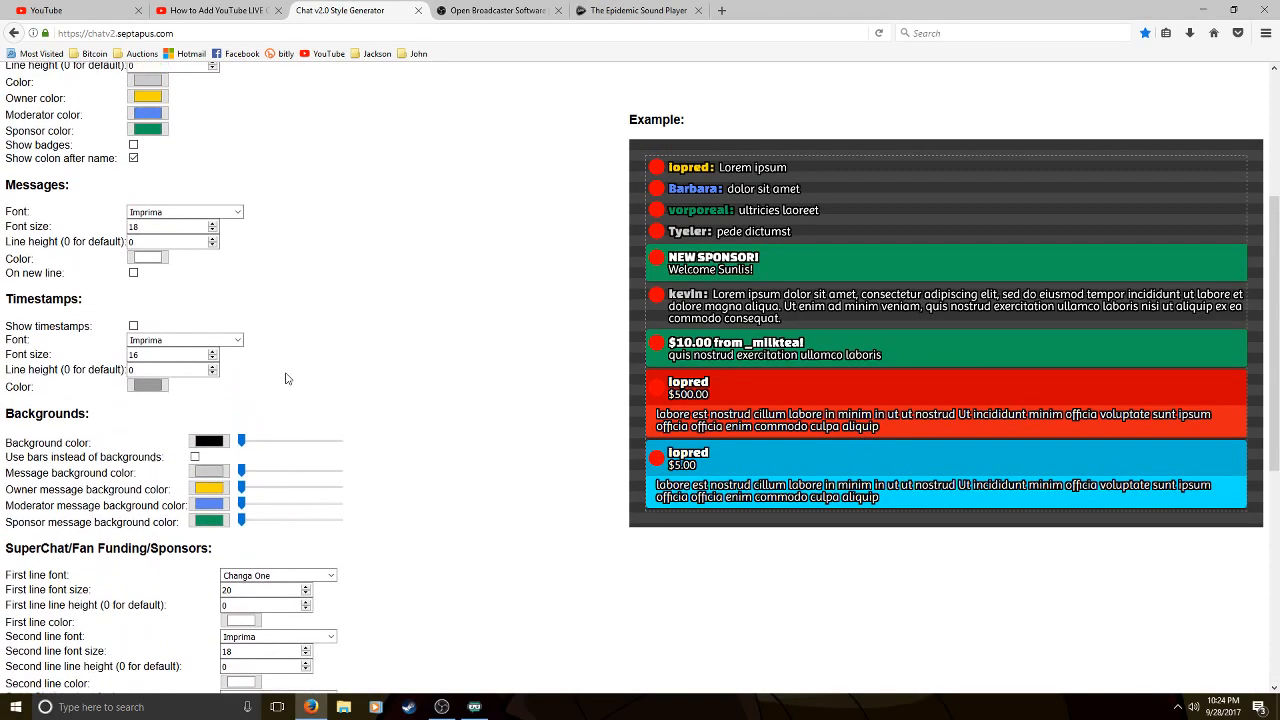
scroll(287, 372, up, 2)
scroll(330, 297, down, 4)
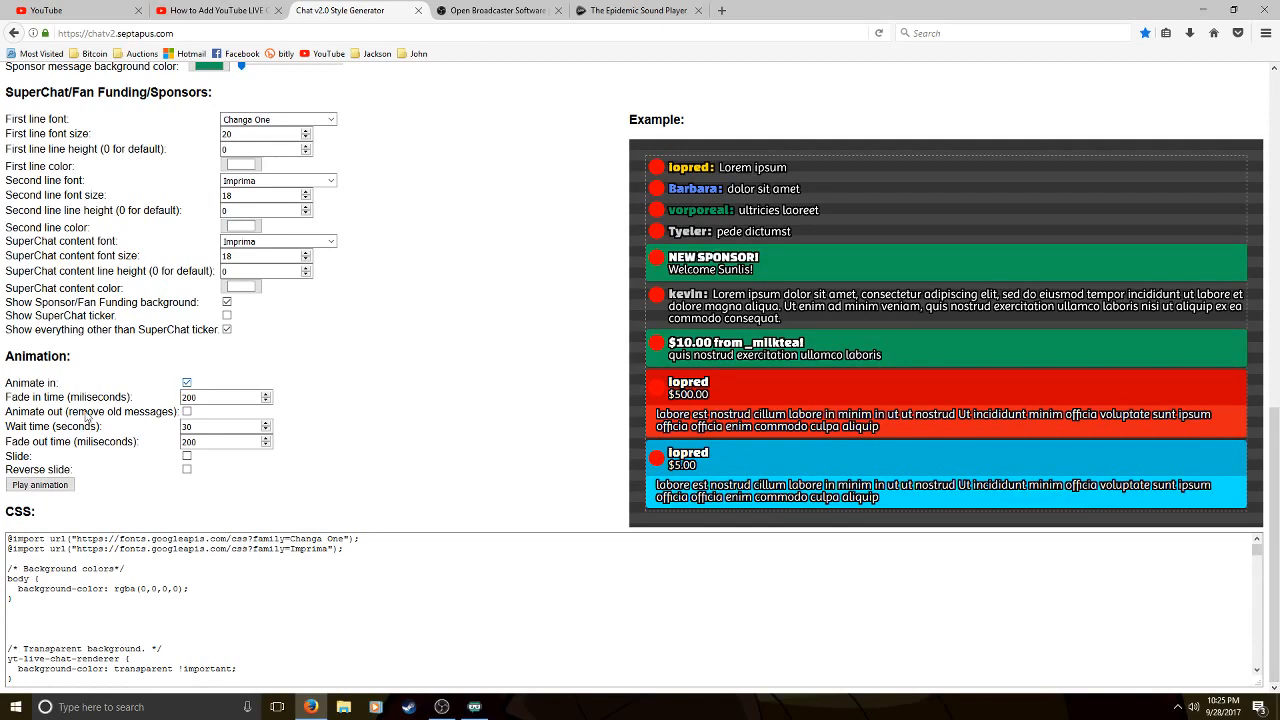
Select the generated CSS code from its first line to its last and copy it
click(10, 541)
drag(10, 541, 324, 692)
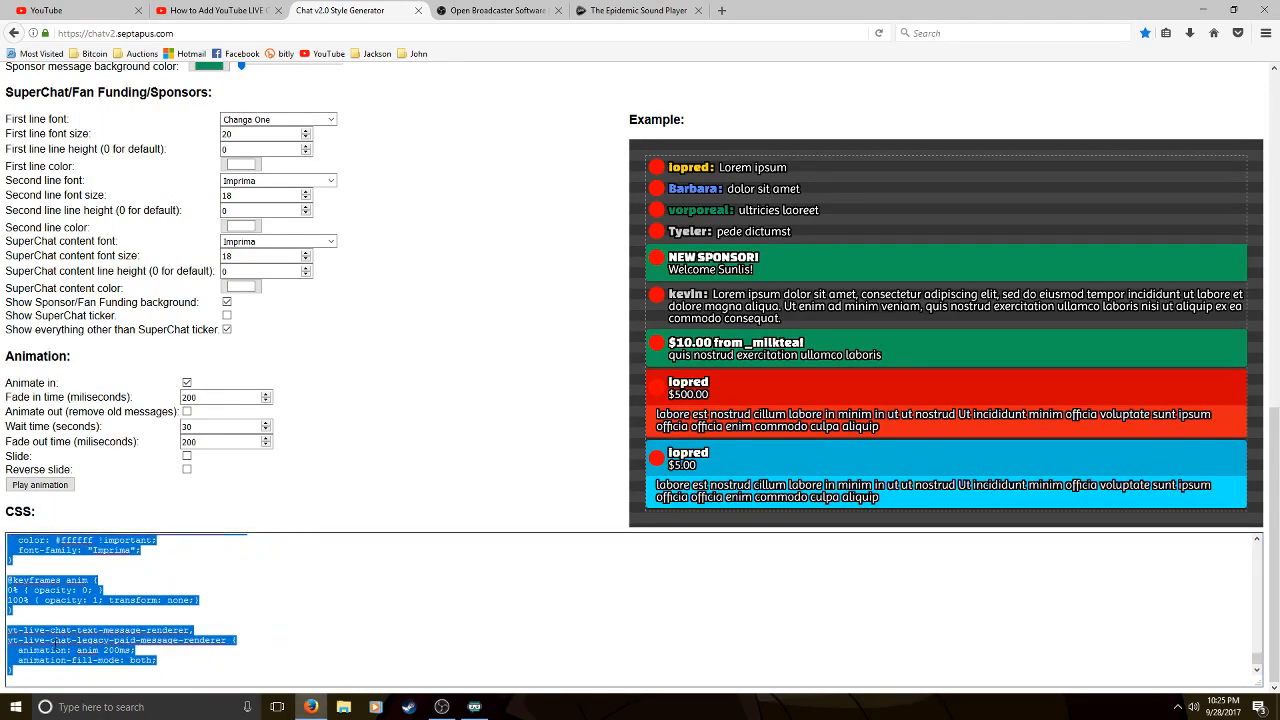
right_click(68, 642)
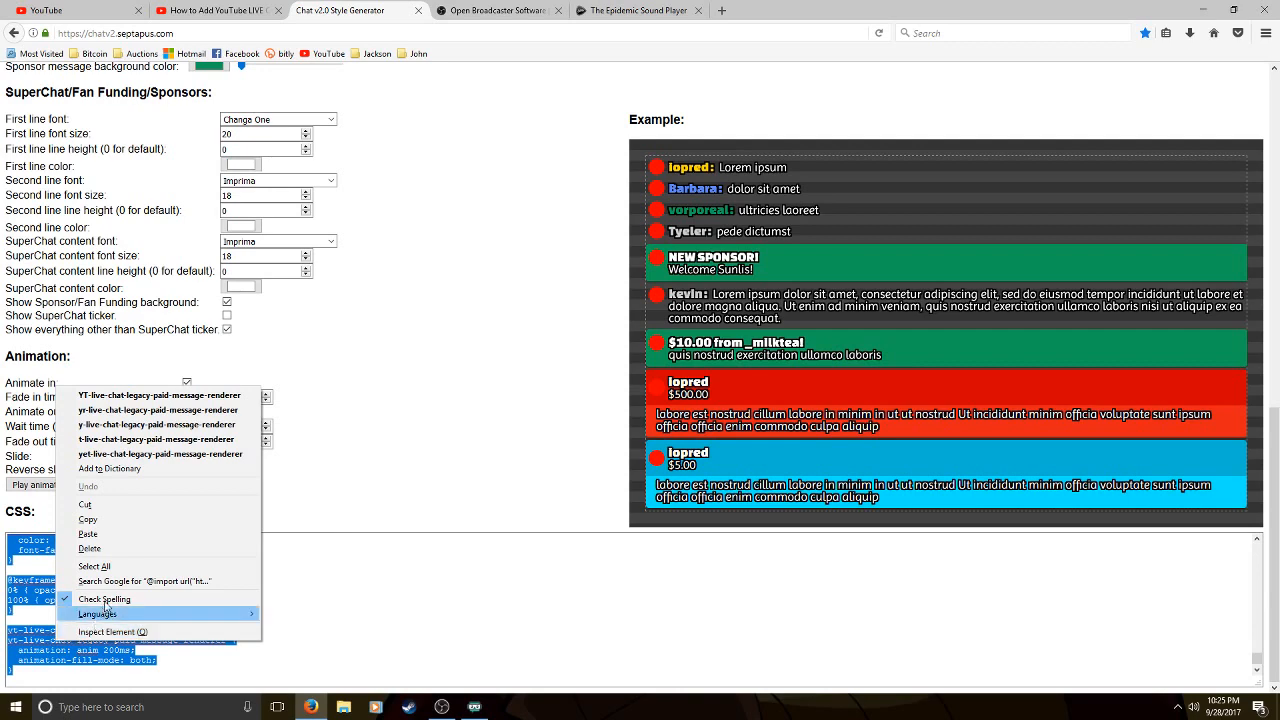
click(112, 522)
click(317, 597)
scroll(321, 592, up, 10)
scroll(321, 592, up, 10)
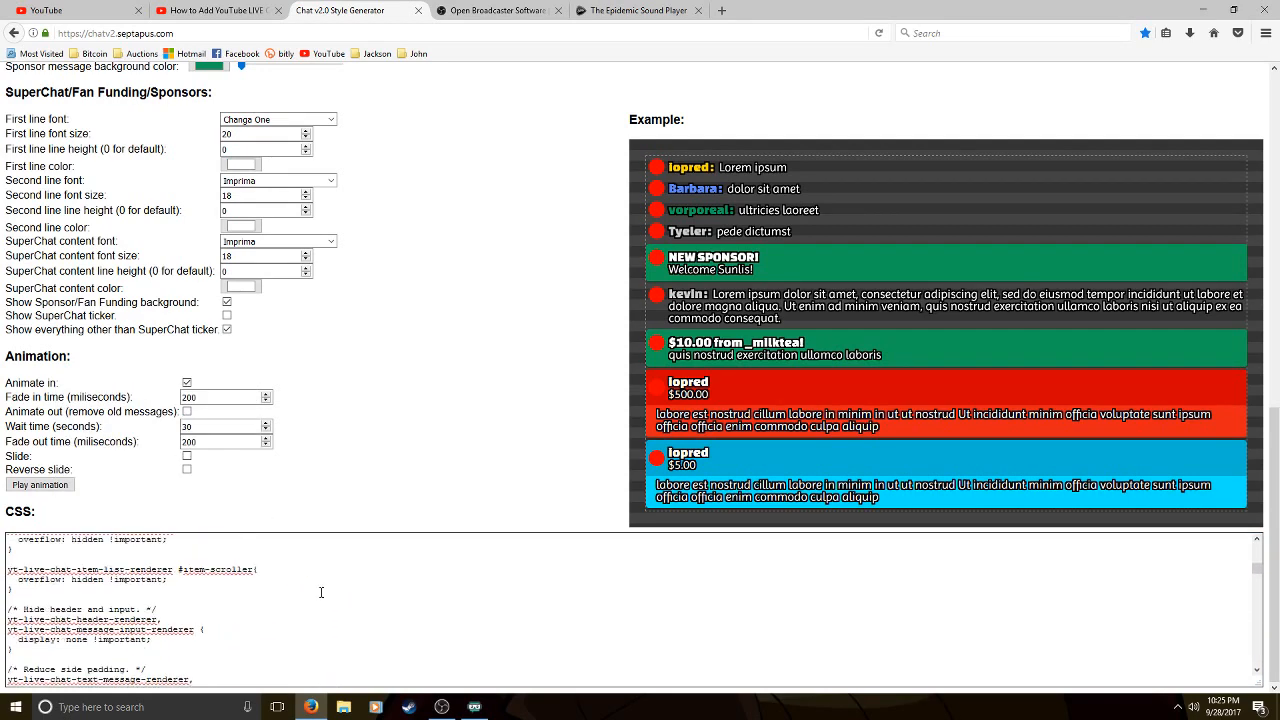
Copy the entire generated CSS code using Select All, and deselect the text
right_click(437, 581)
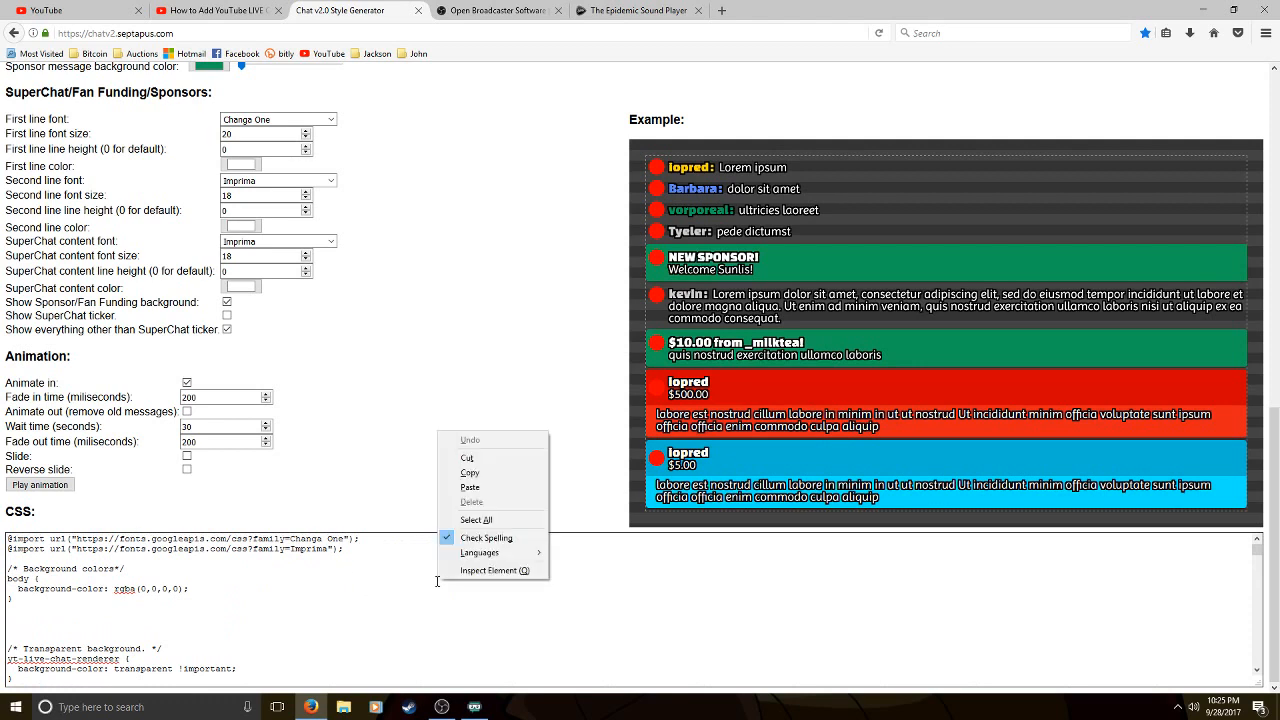
click(476, 520)
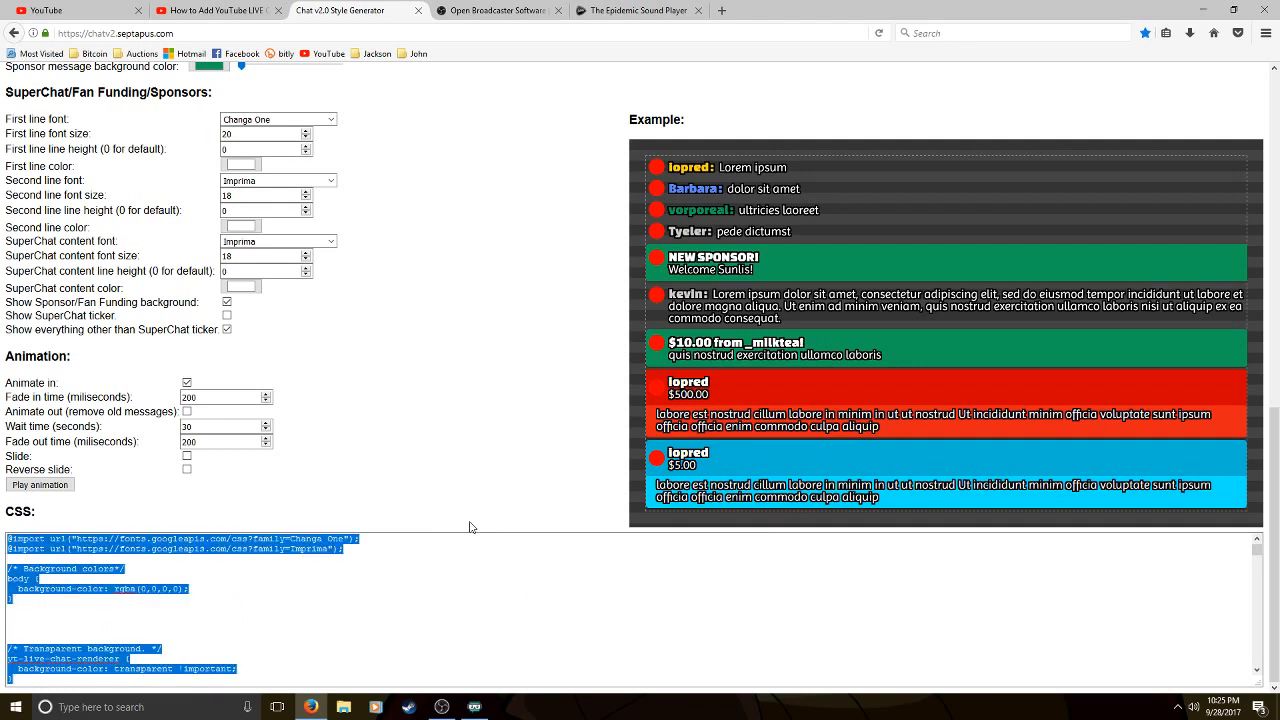
right_click(308, 548)
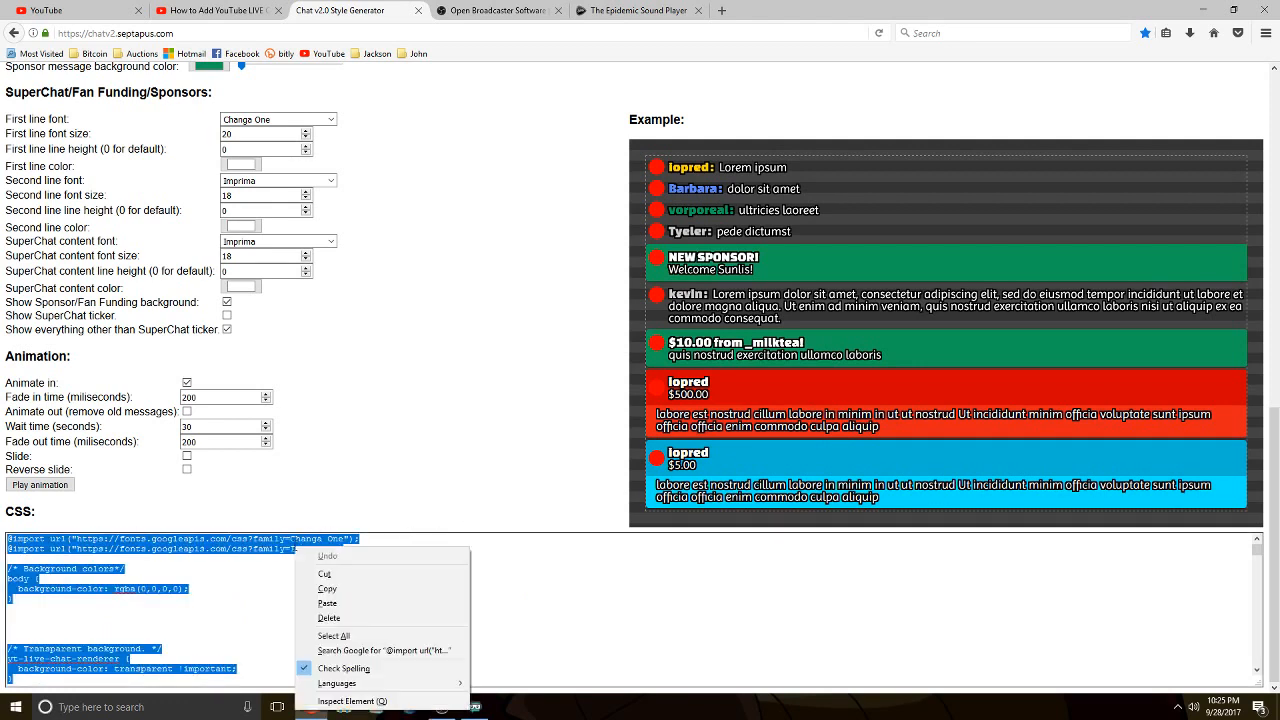
click(328, 588)
click(520, 600)
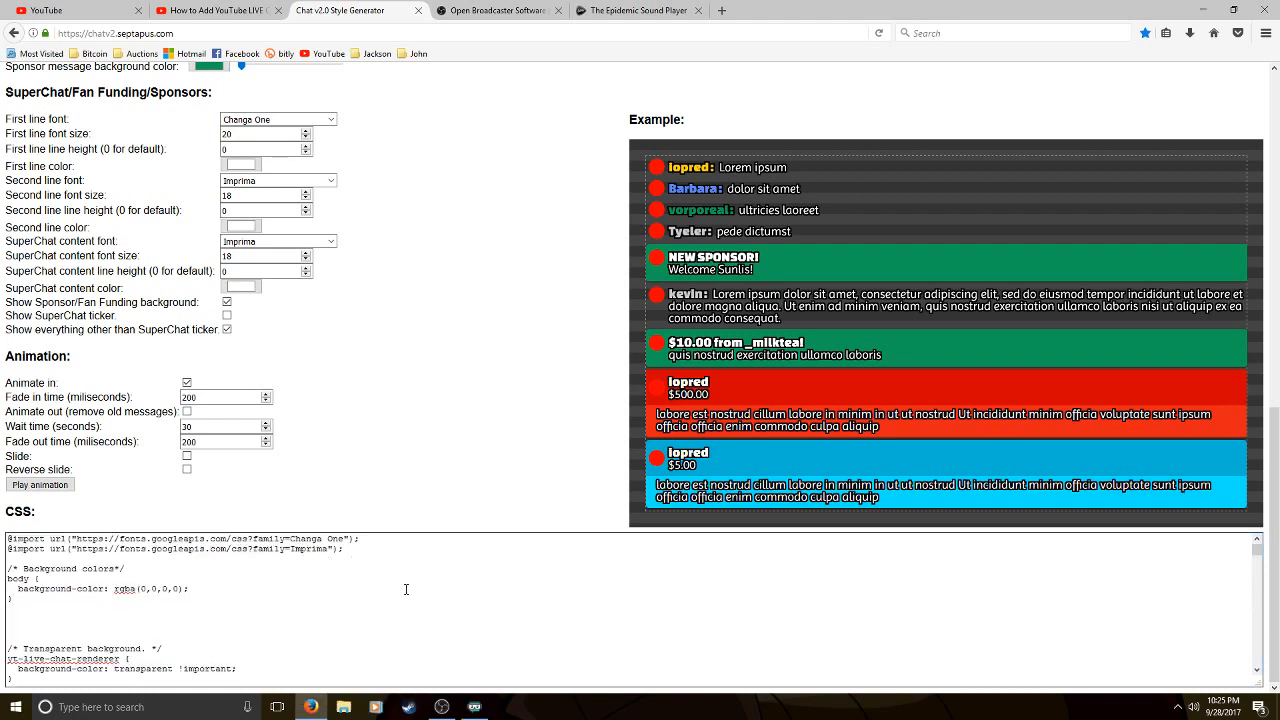
mouse_move(450, 708)
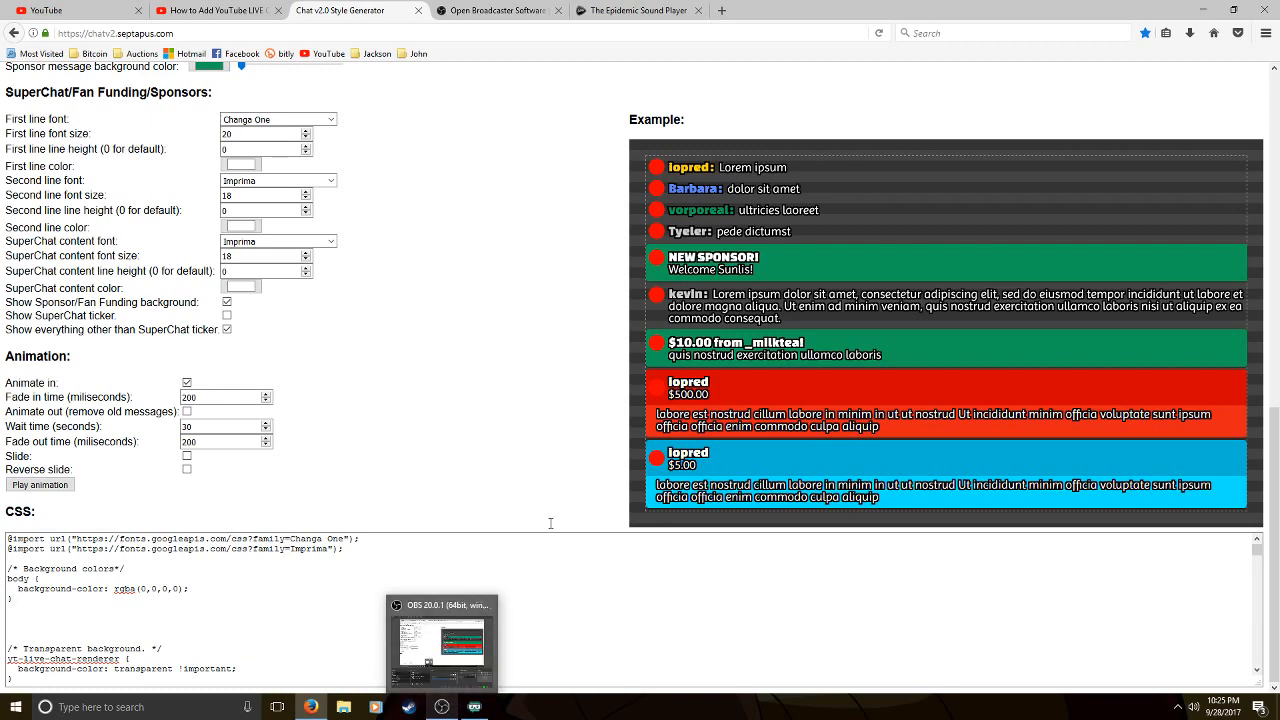
Open the Google home page in a new browser tab
click(722, 12)
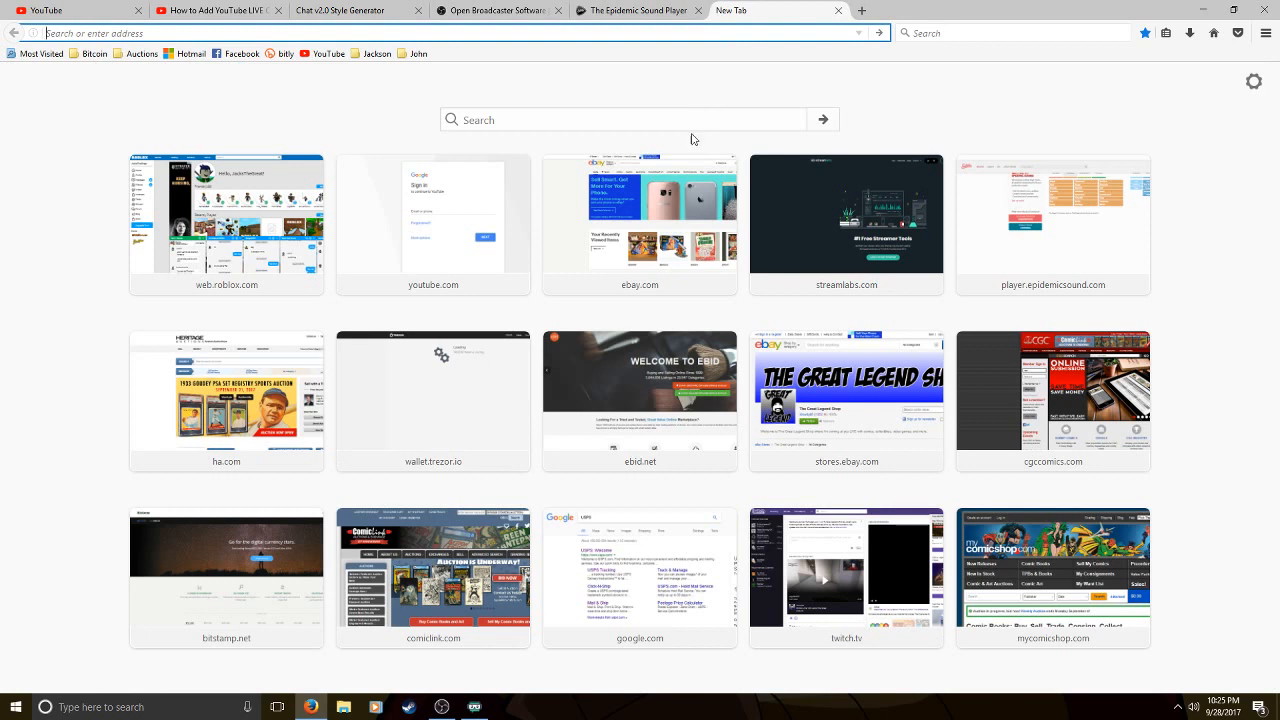
click(530, 121)
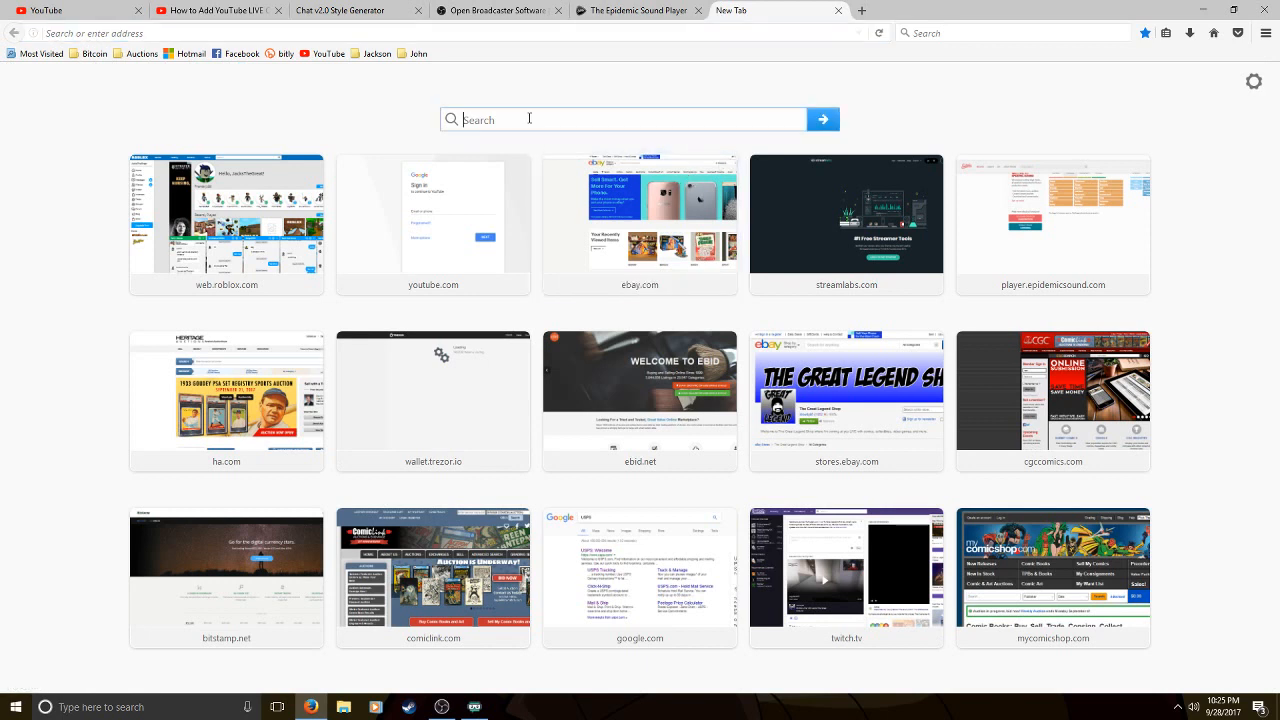
click(372, 33)
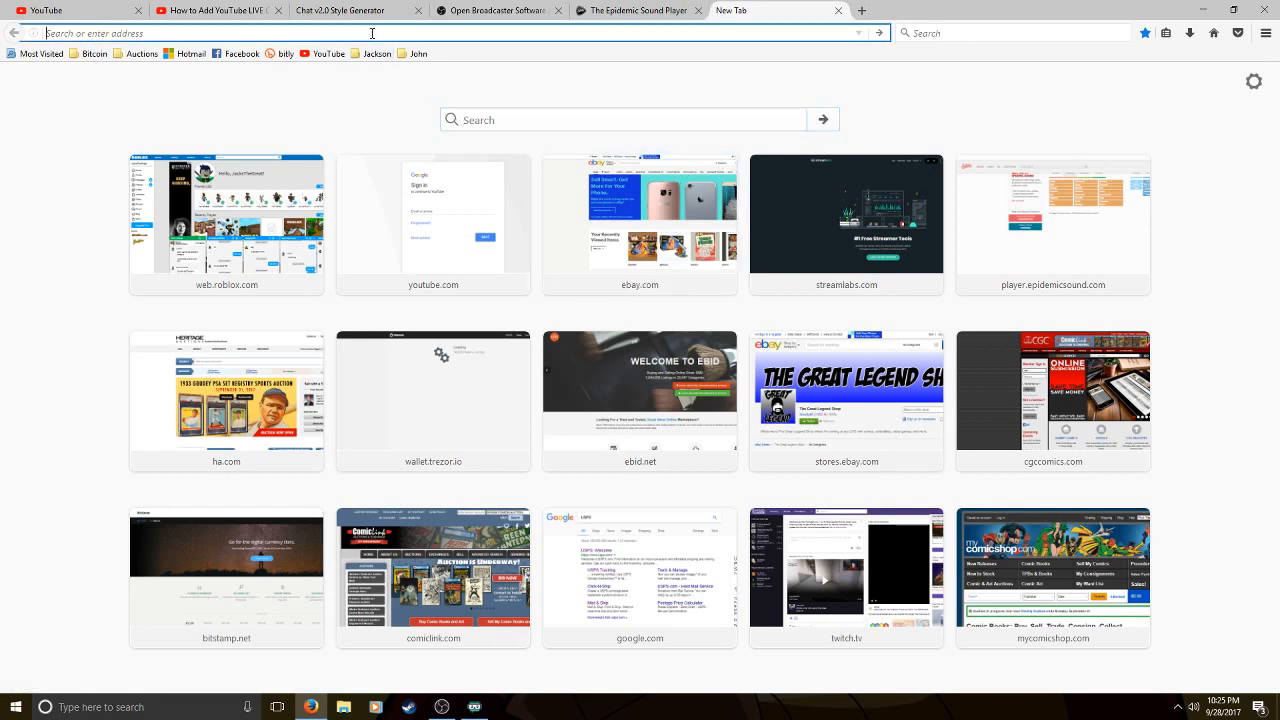
text(google.com)
key(Return)
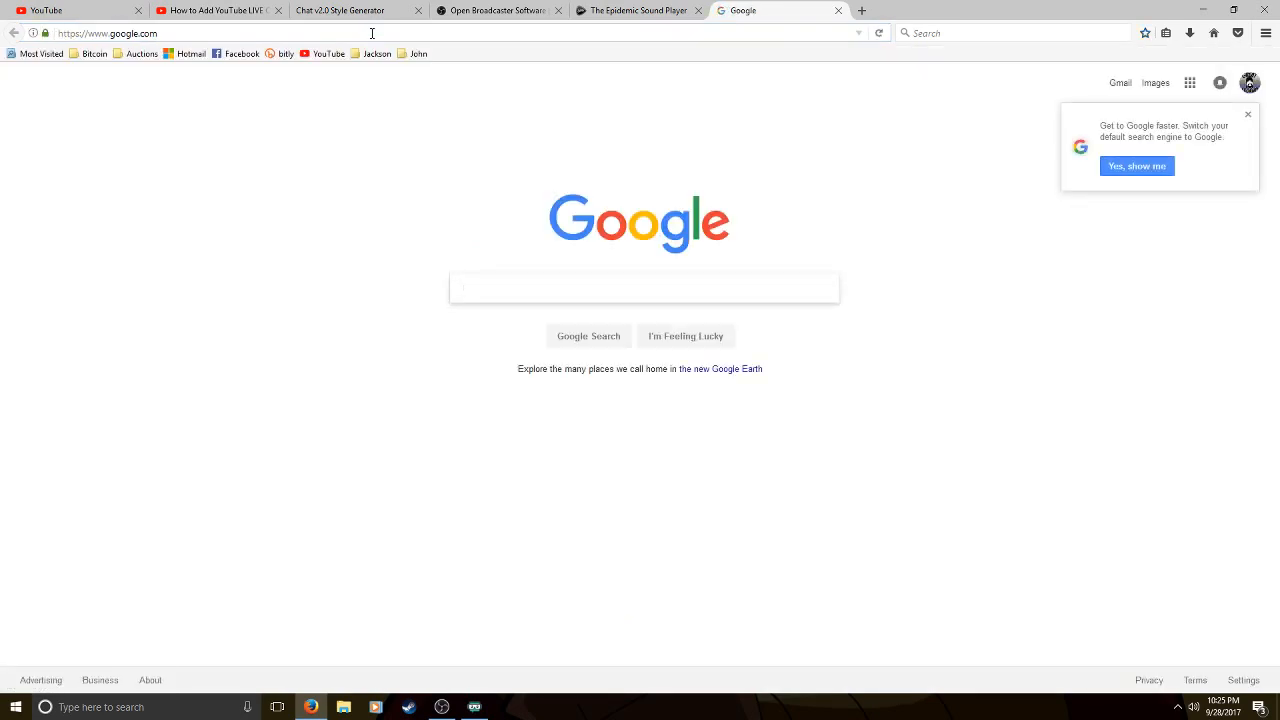
Search Google for "Black Background" and show the image results
text(black backgro)
key(BackSpace)
text(round)
key(BackSpace)
key(BackSpace)
key(BackSpace)
key(BackSpace)
key(BackSpace)
key(BackSpace)
key(BackSpace)
key(BackSpace)
key(BackSpace)
key(BackSpace)
key(BackSpace)
key(BackSpace)
key(BackSpace)
key(BackSpace)
key(BackSpace)
text(Black Background)
key(Return)
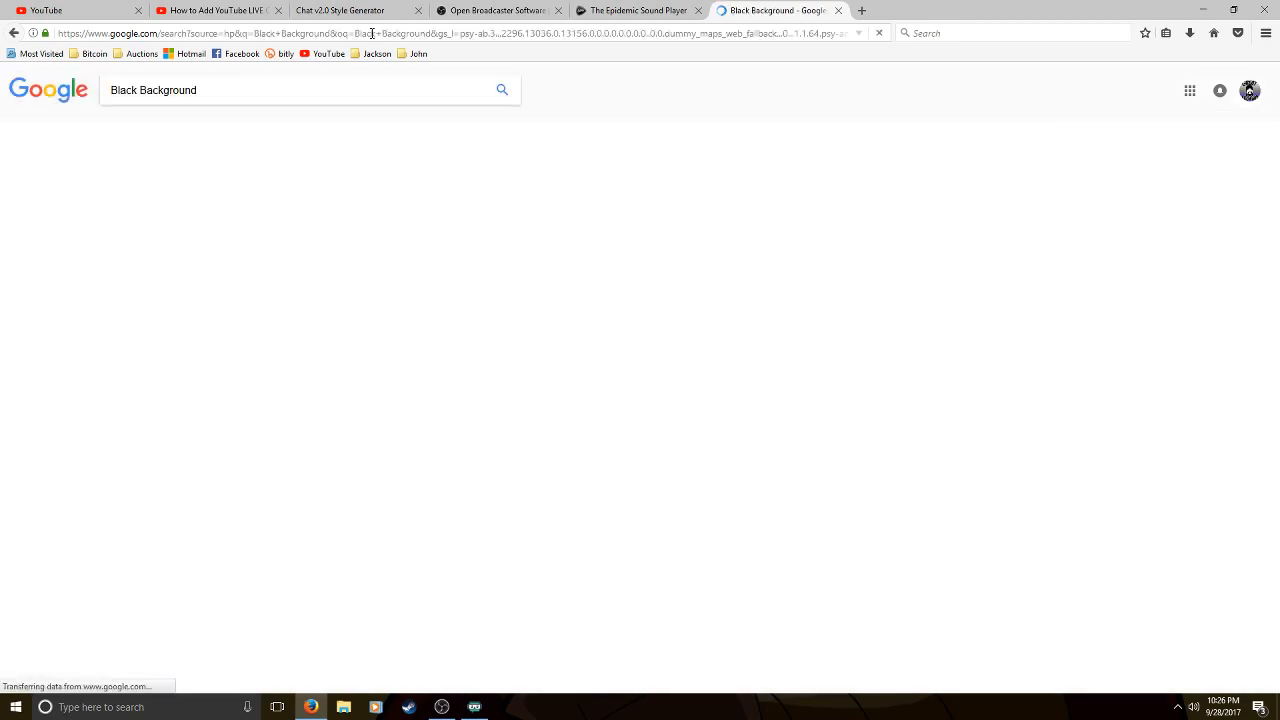
click(391, 243)
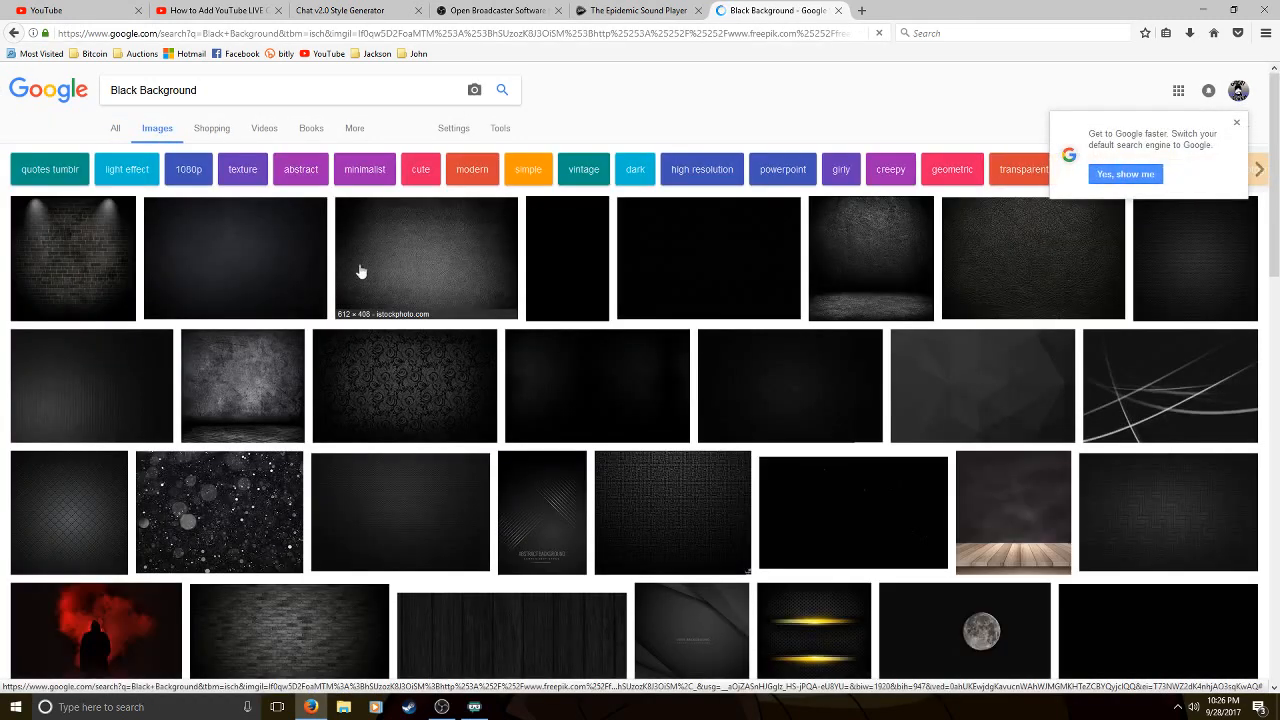
Preview the spotlit brick wall image and look at its Freepik source page, closing that page again
click(102, 253)
scroll(288, 252, up, 3)
scroll(297, 257, down, 1)
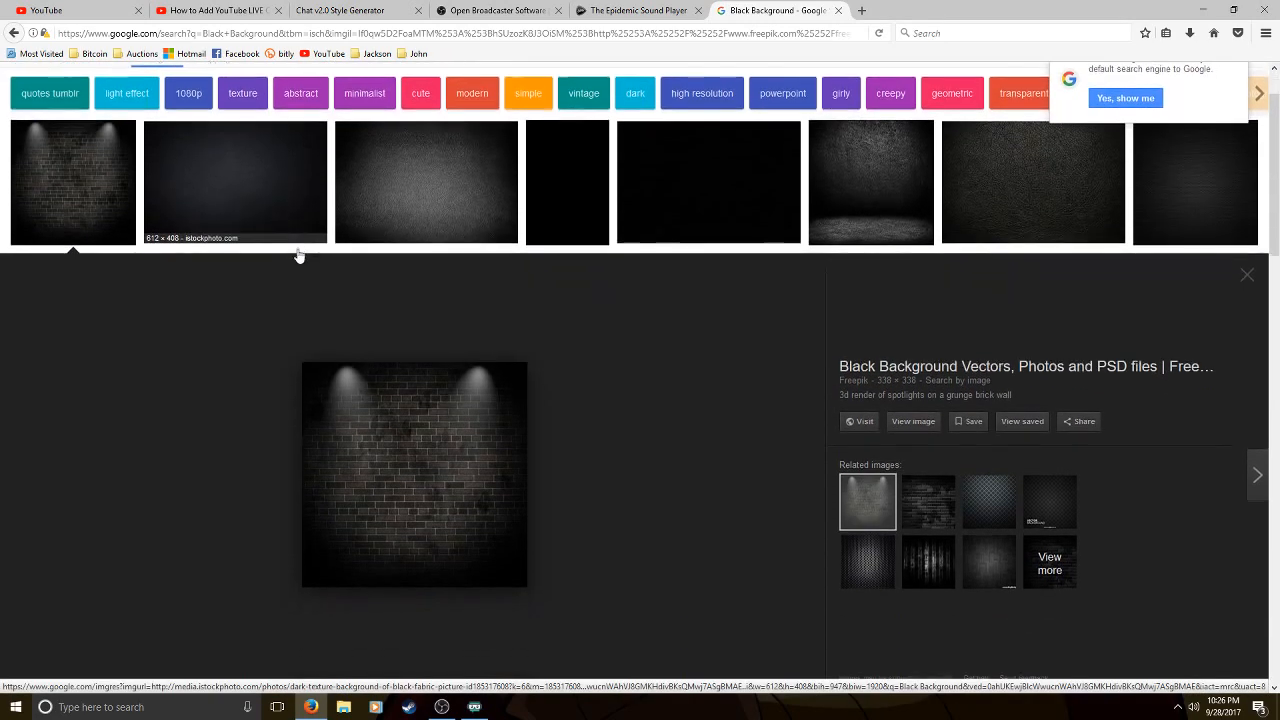
click(409, 457)
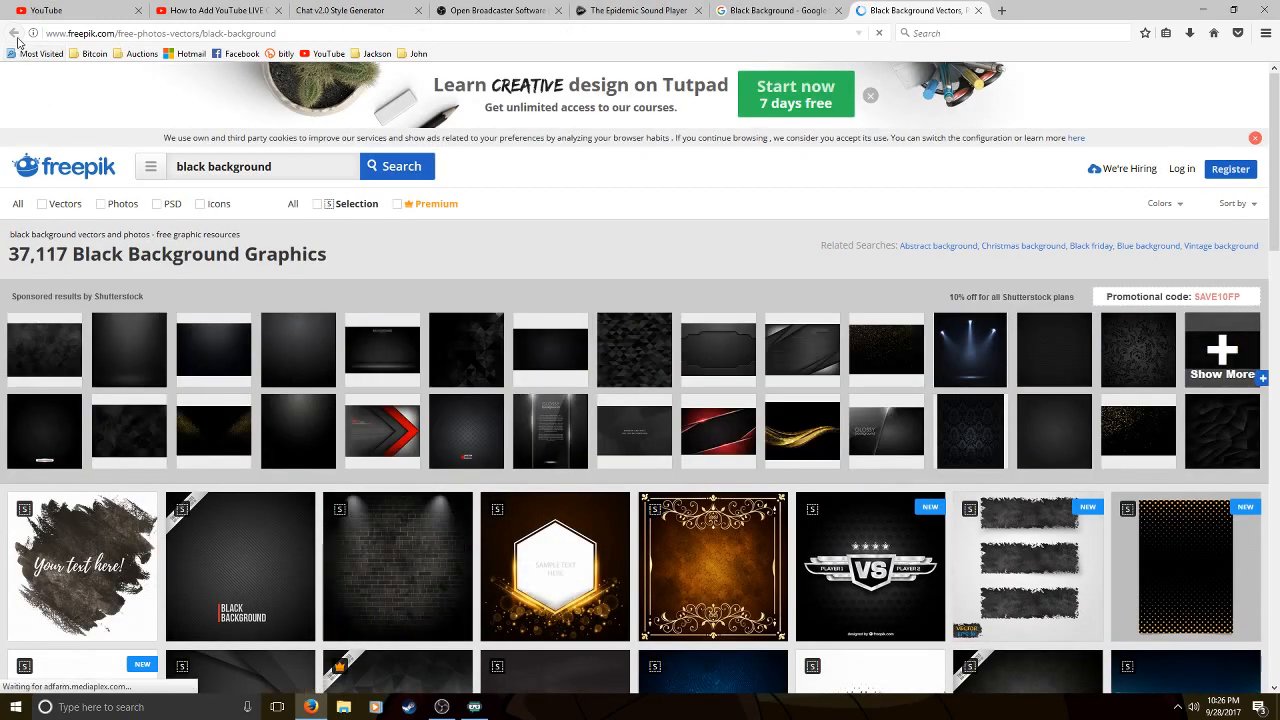
click(978, 10)
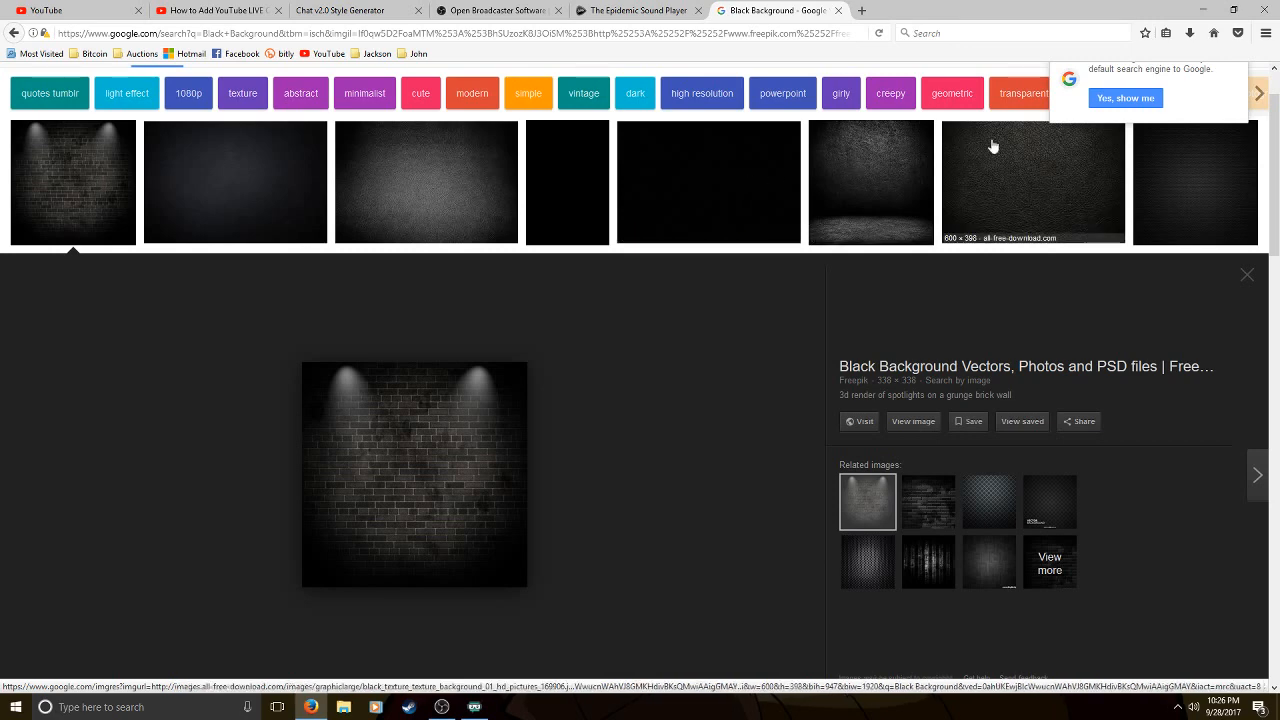
Browse further down the image results, view the night city skyline image on its own, and return to the results
scroll(614, 323, down, 4)
scroll(555, 320, down, 2)
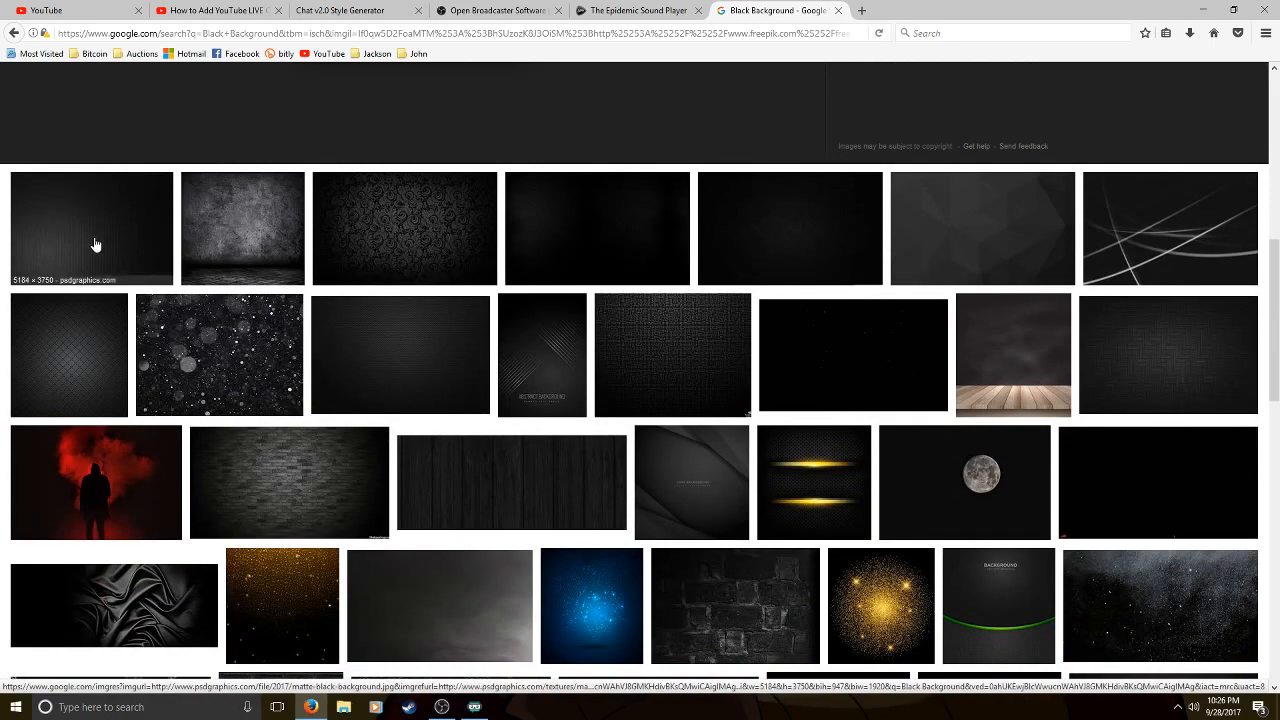
scroll(46, 263, down, 3)
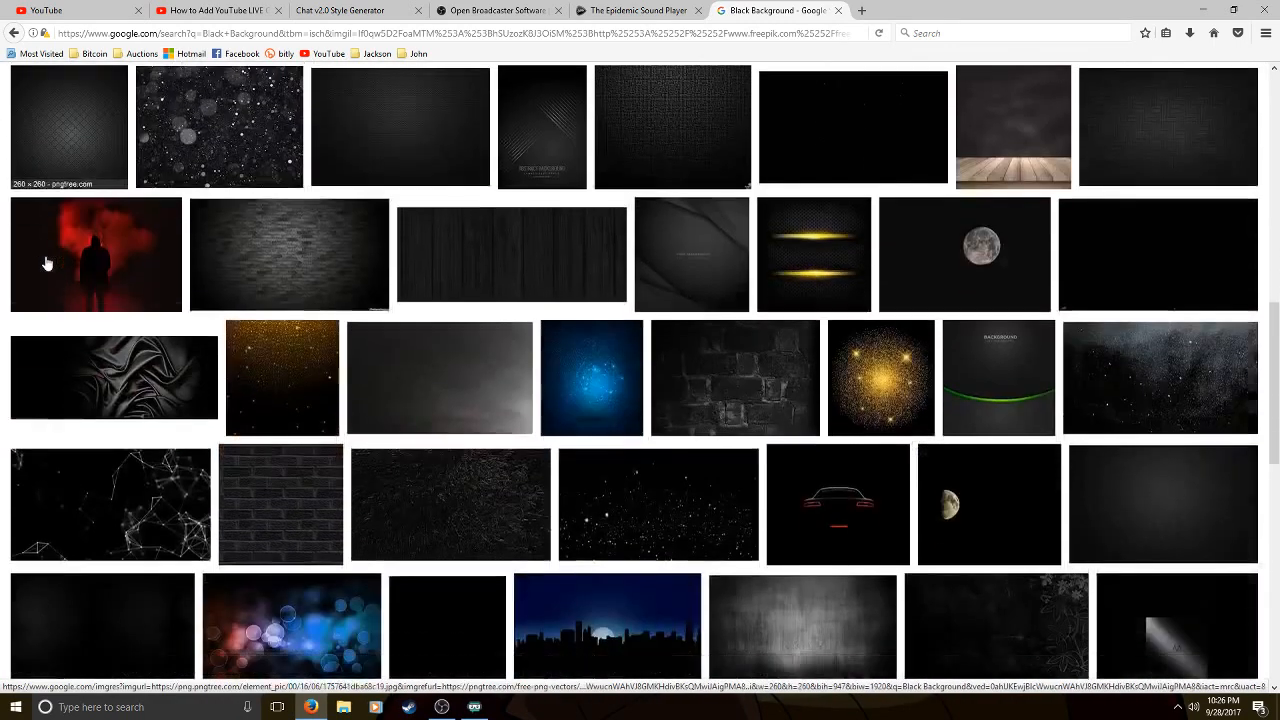
scroll(55, 262, down, 1)
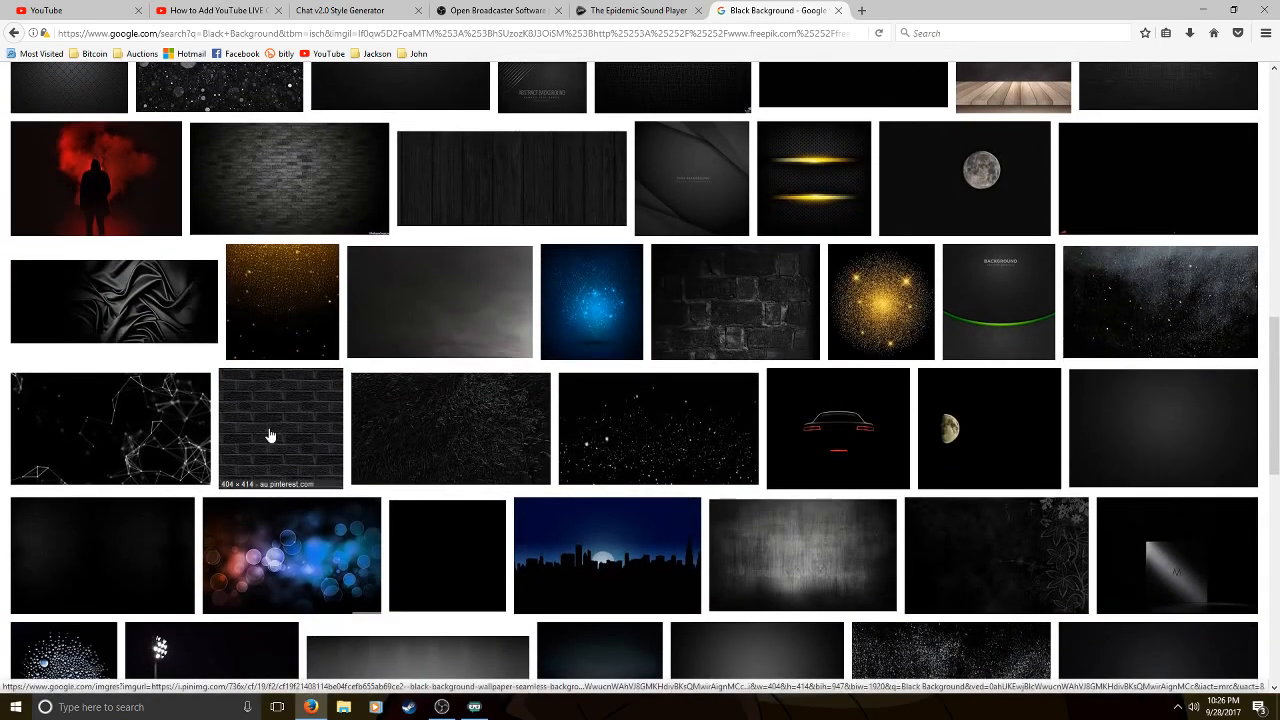
right_click(592, 532)
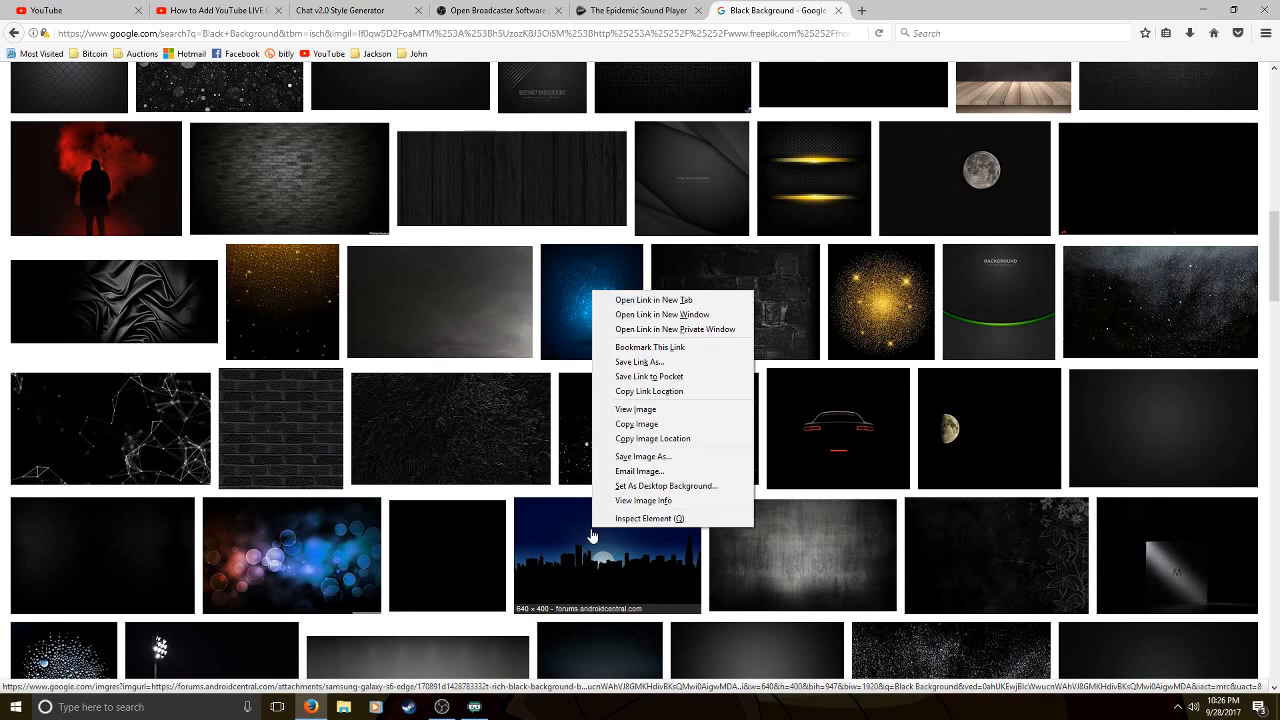
click(659, 413)
click(14, 33)
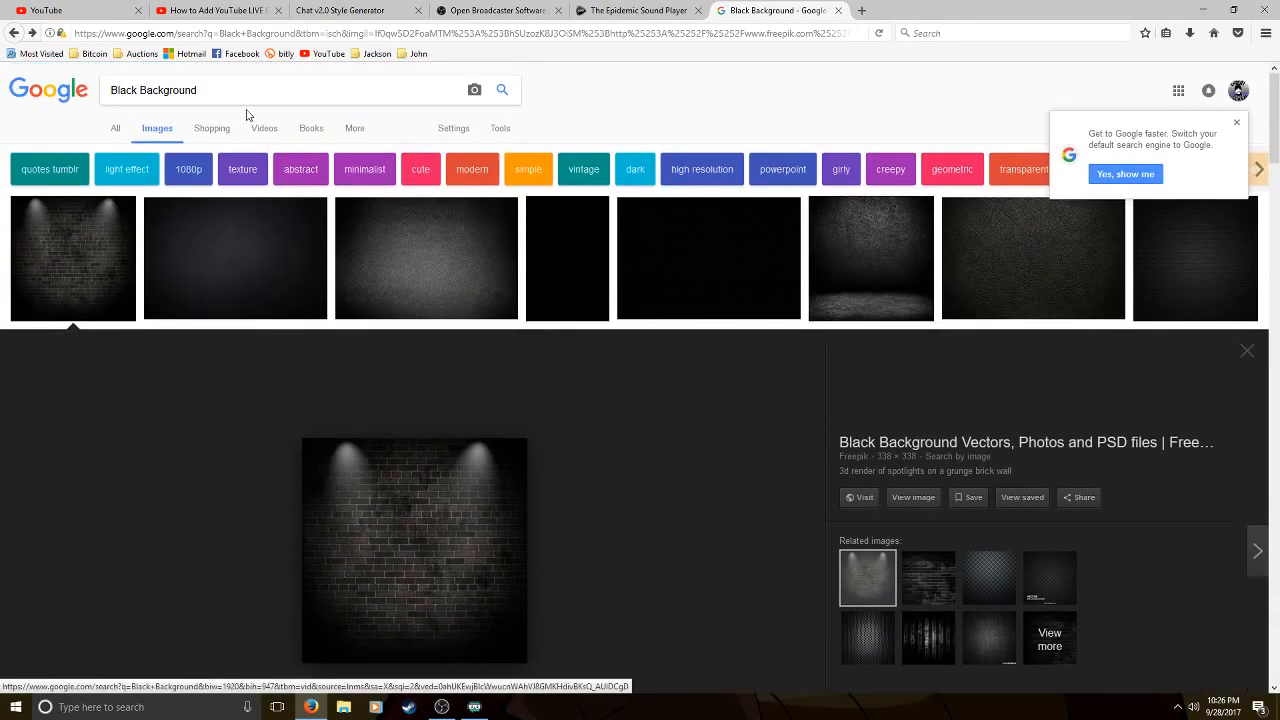
Refine the Google image search to "Black Background 720p"
click(239, 94)
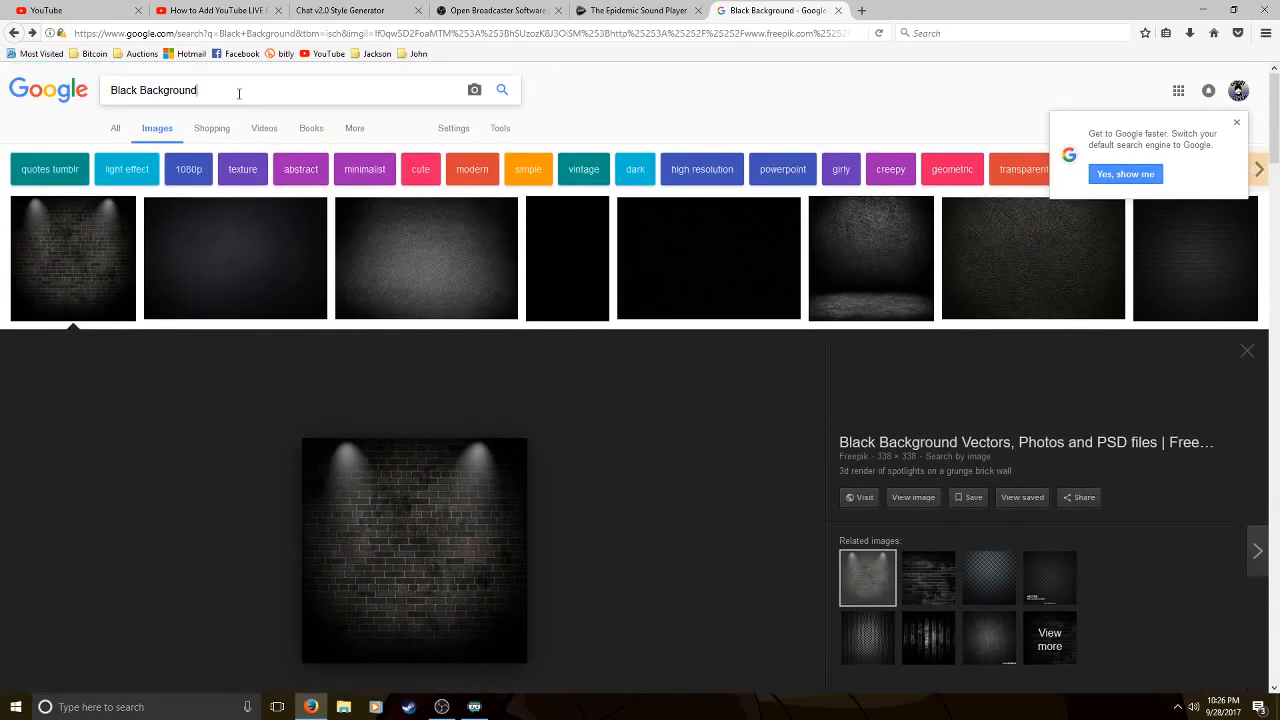
text(720p)
key(Return)
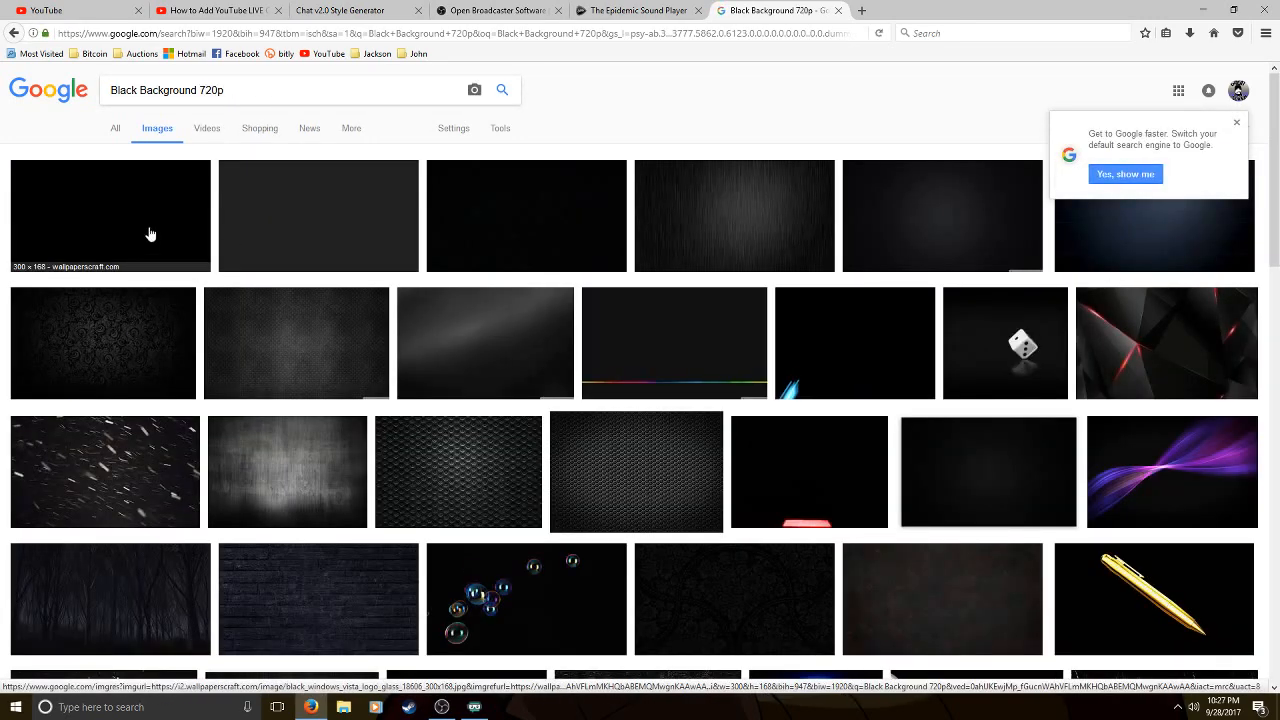
View the 1280 × 720 black scratched-lines wallpaper on its own at full size and enlarge it to 150%
click(706, 189)
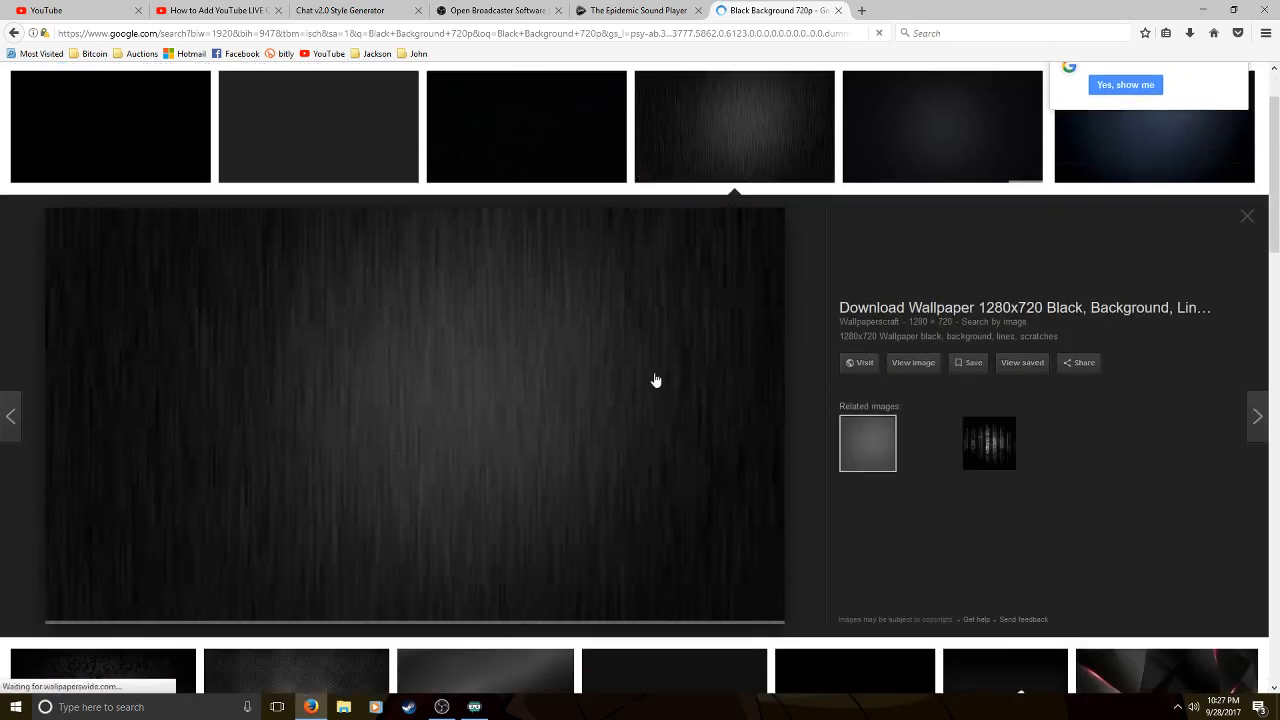
click(912, 363)
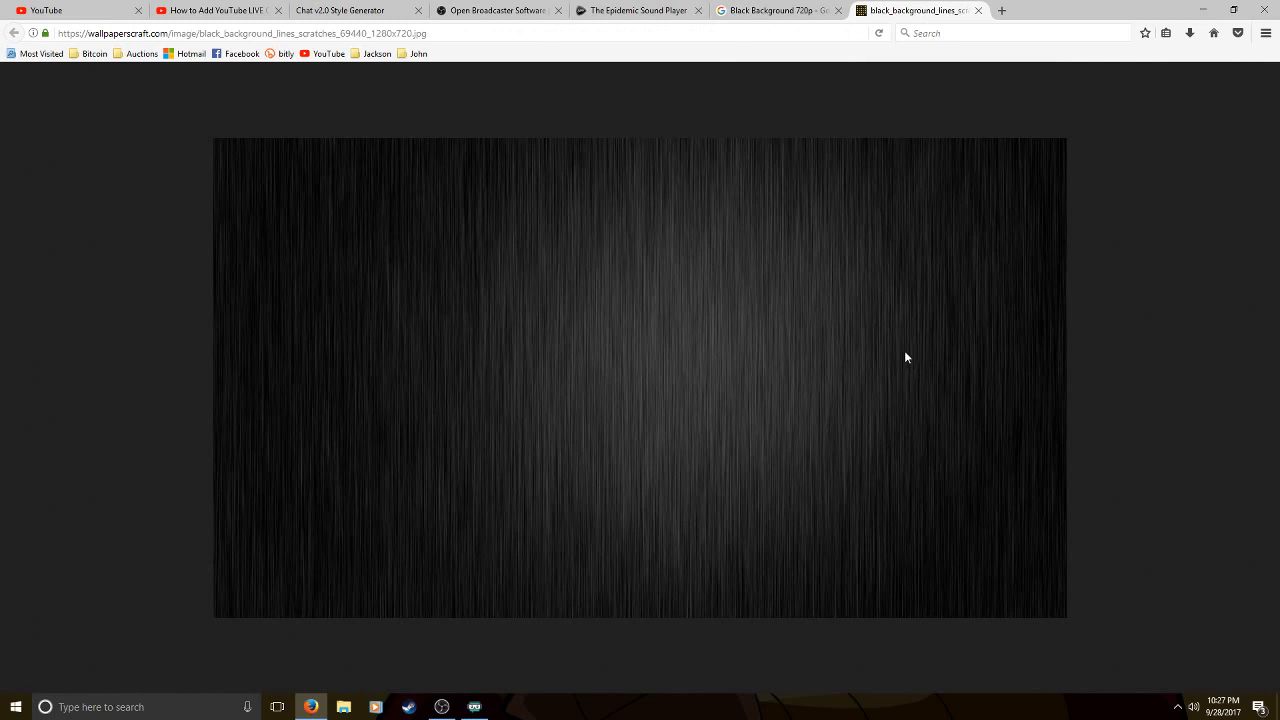
key(ctrl+plus)
key(ctrl+plus)
key(ctrl+plus)
key(ctrl+plus)
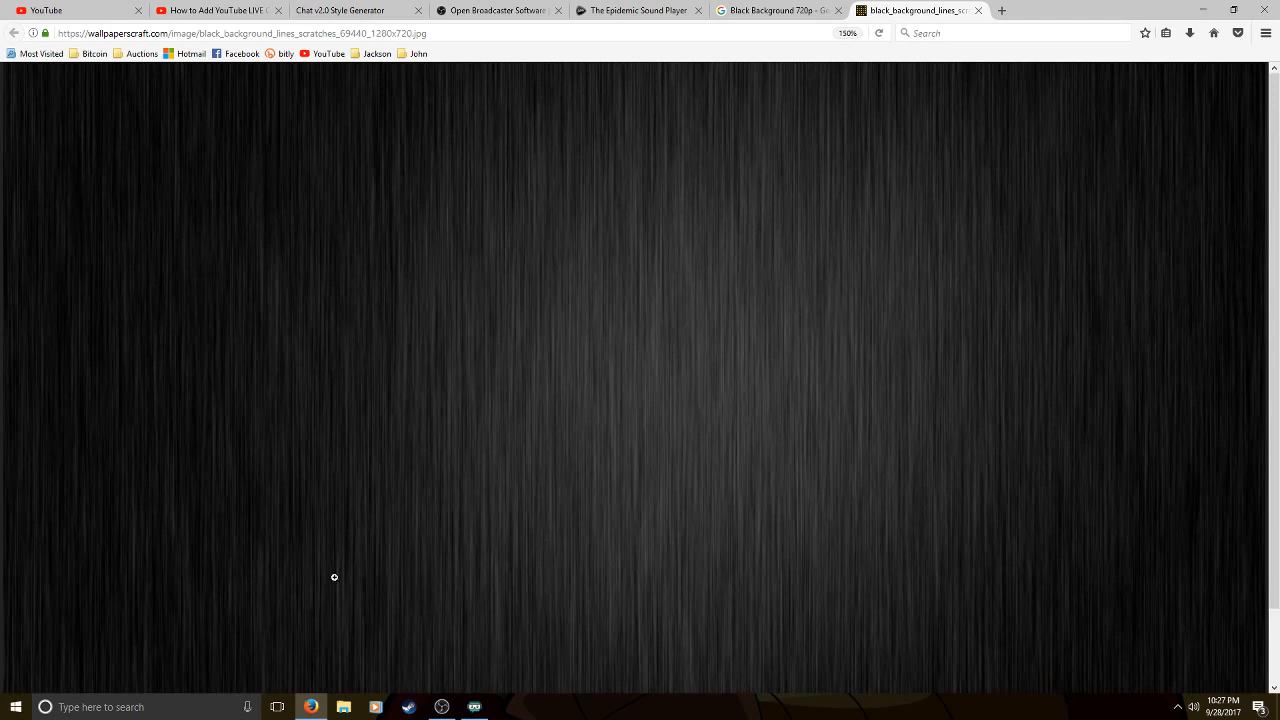
Switch to OBS and add a new BrowserSource to the Monitor Capture scene with its default settings
click(441, 707)
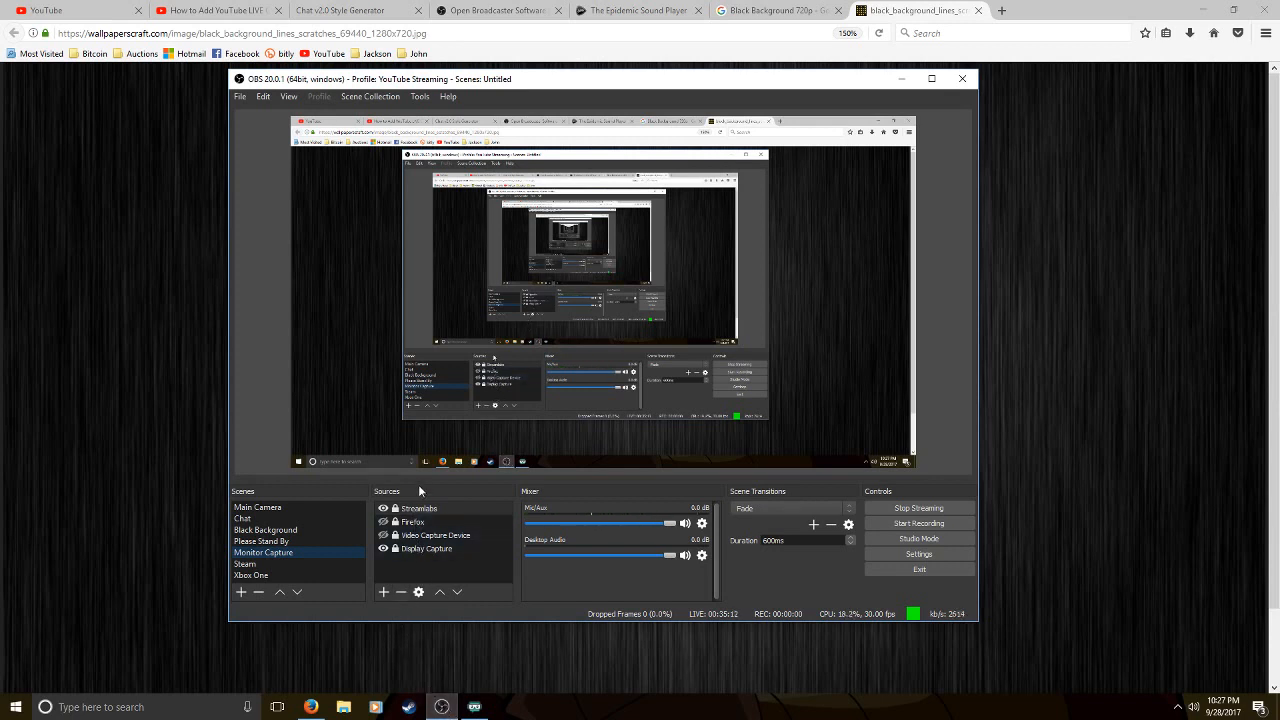
click(383, 592)
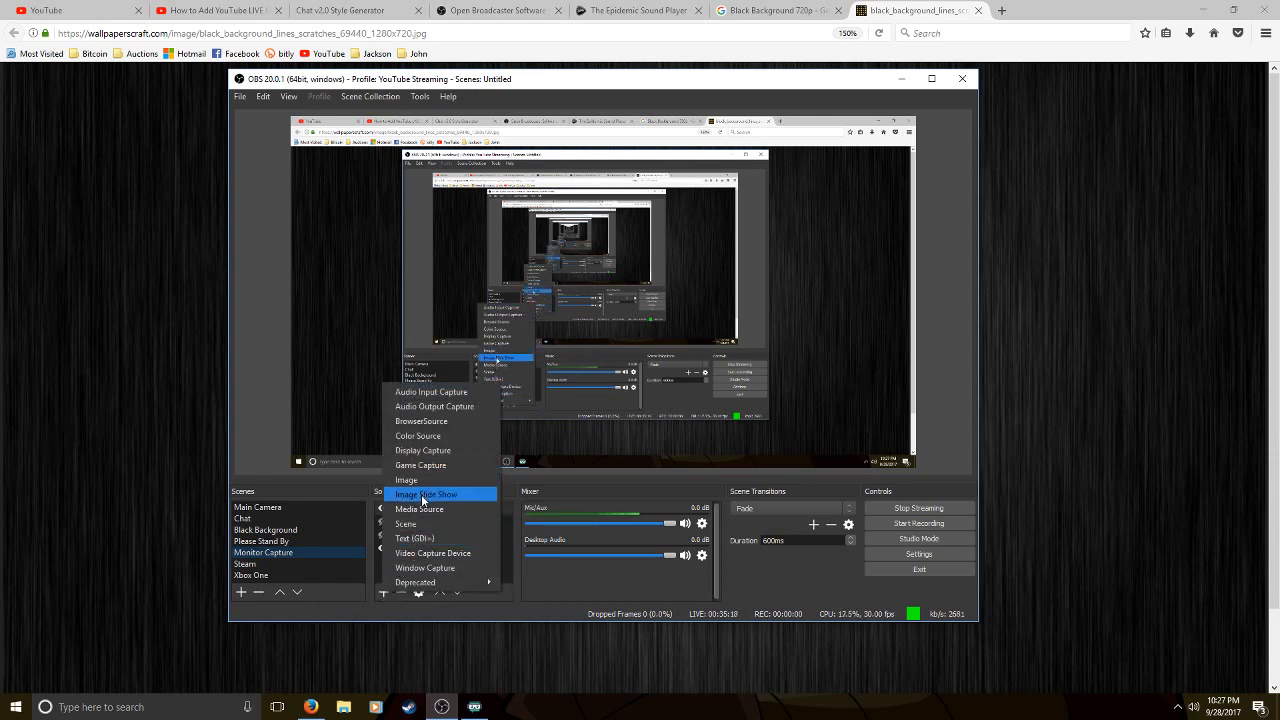
click(430, 422)
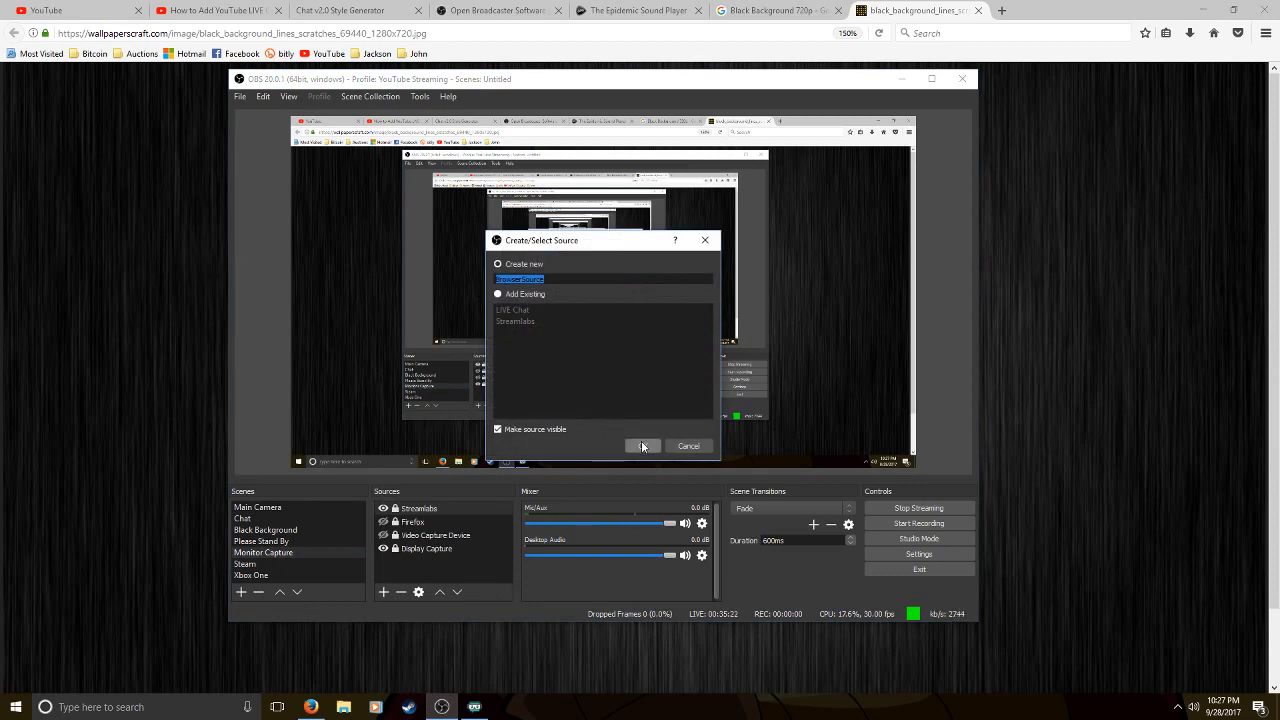
click(642, 446)
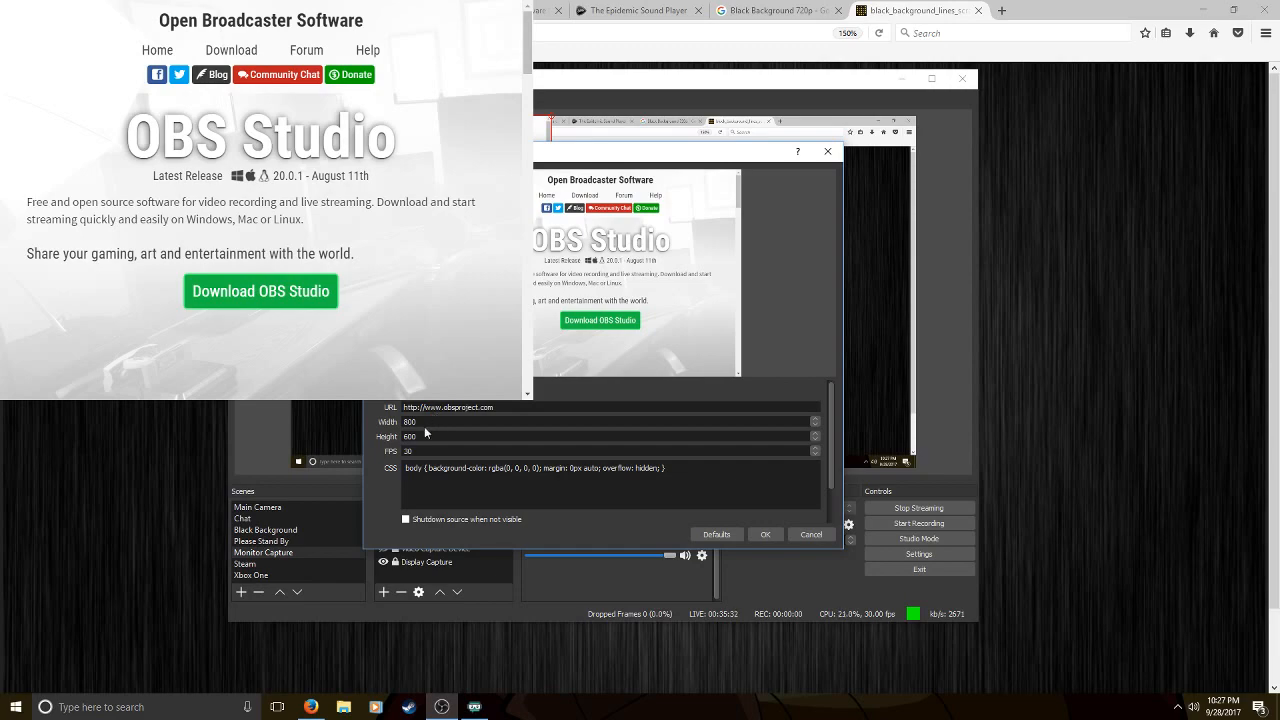
click(765, 534)
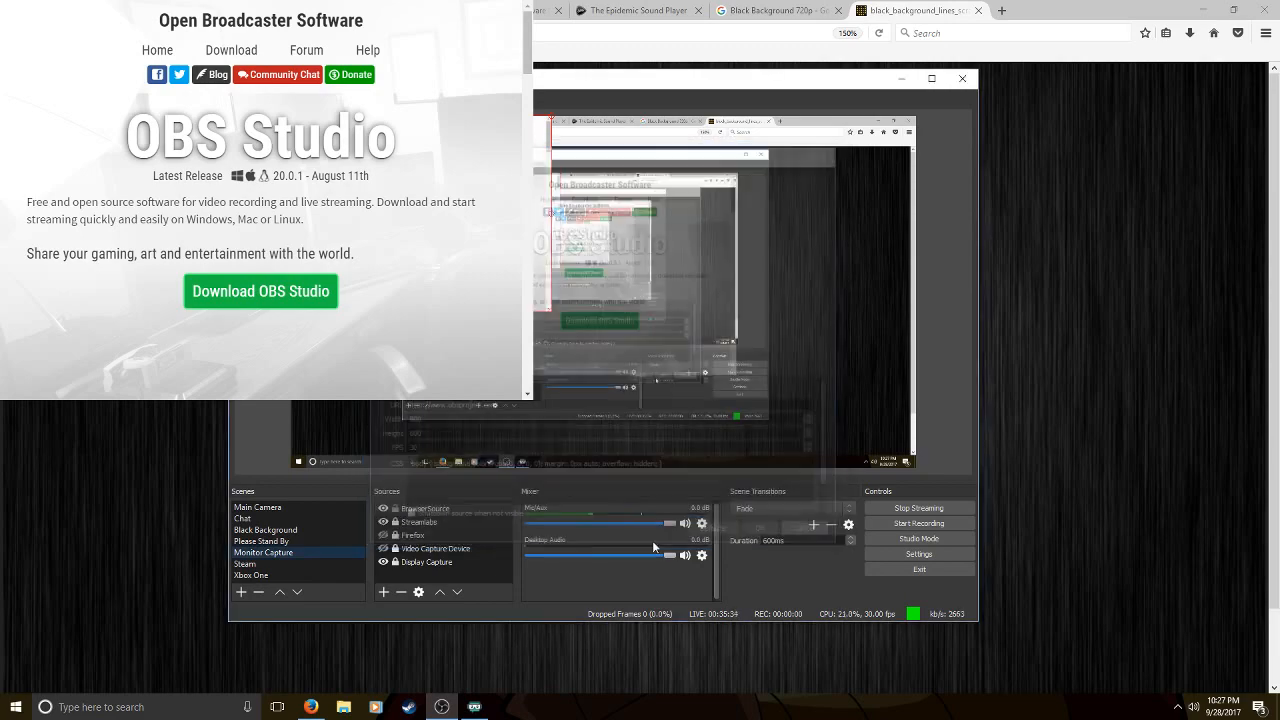
Reopen the new browser source's properties and set its width to 420 and height to 700
click(268, 519)
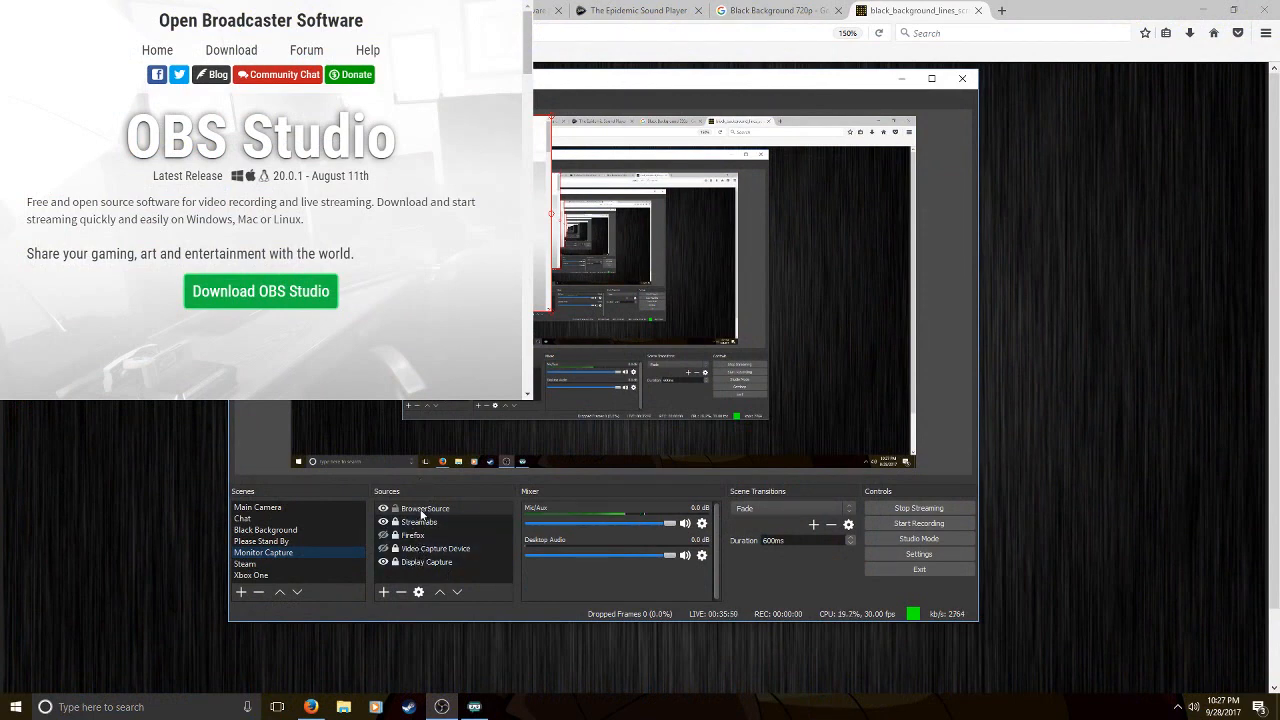
double_click(422, 510)
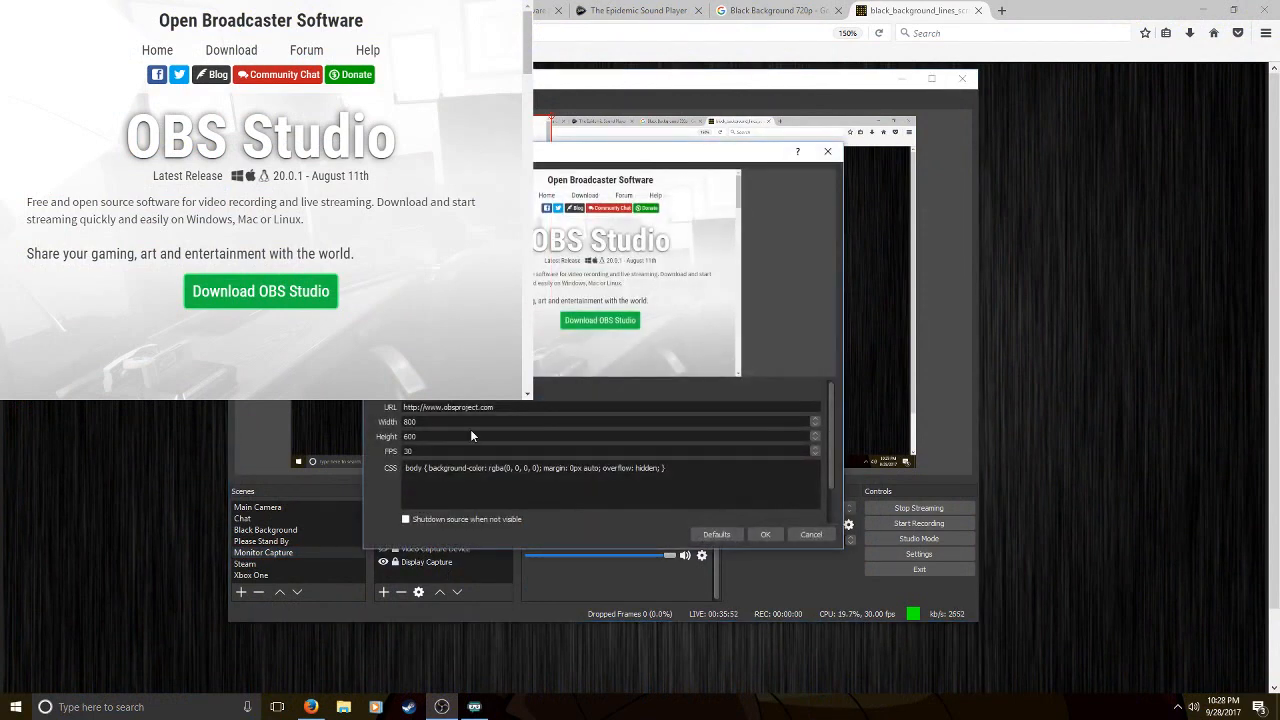
drag(432, 422, 398, 430)
drag(424, 439, 383, 446)
text(700)
Select the browser source's existing URL for replacement and pop out the live chat from the YouTube stream page in Firefox
drag(495, 408, 384, 415)
click(220, 11)
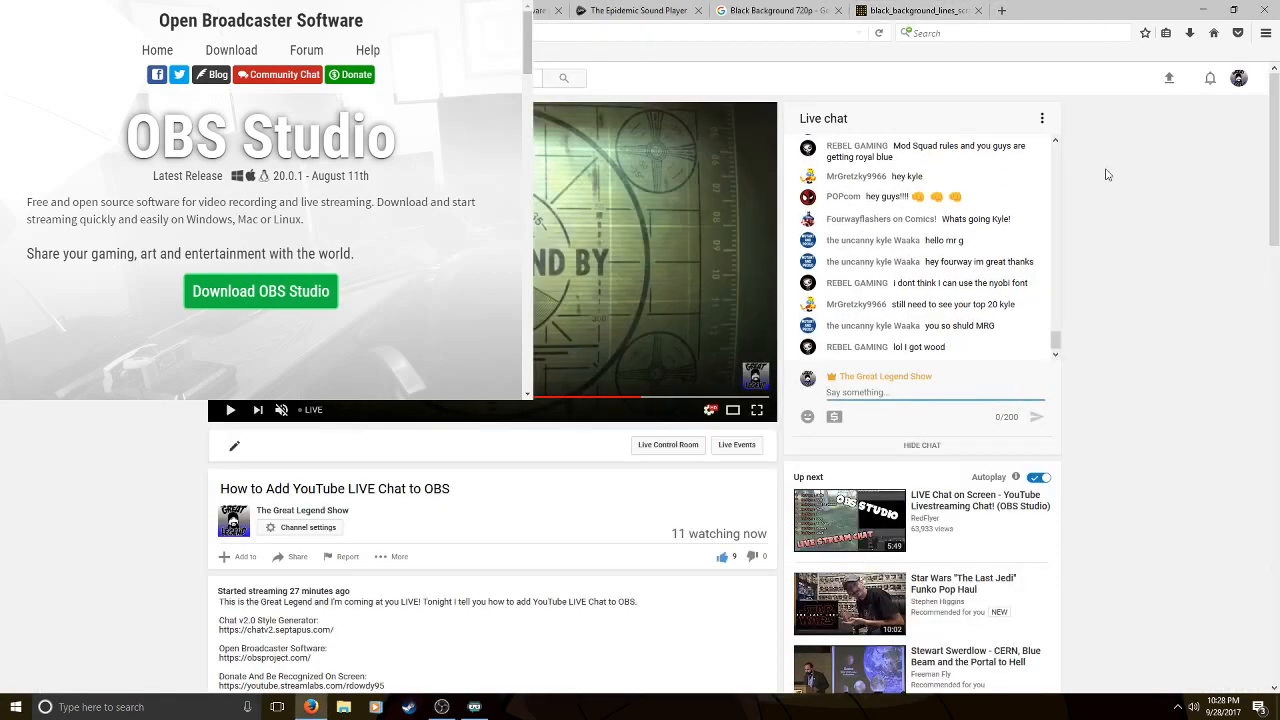
click(1042, 118)
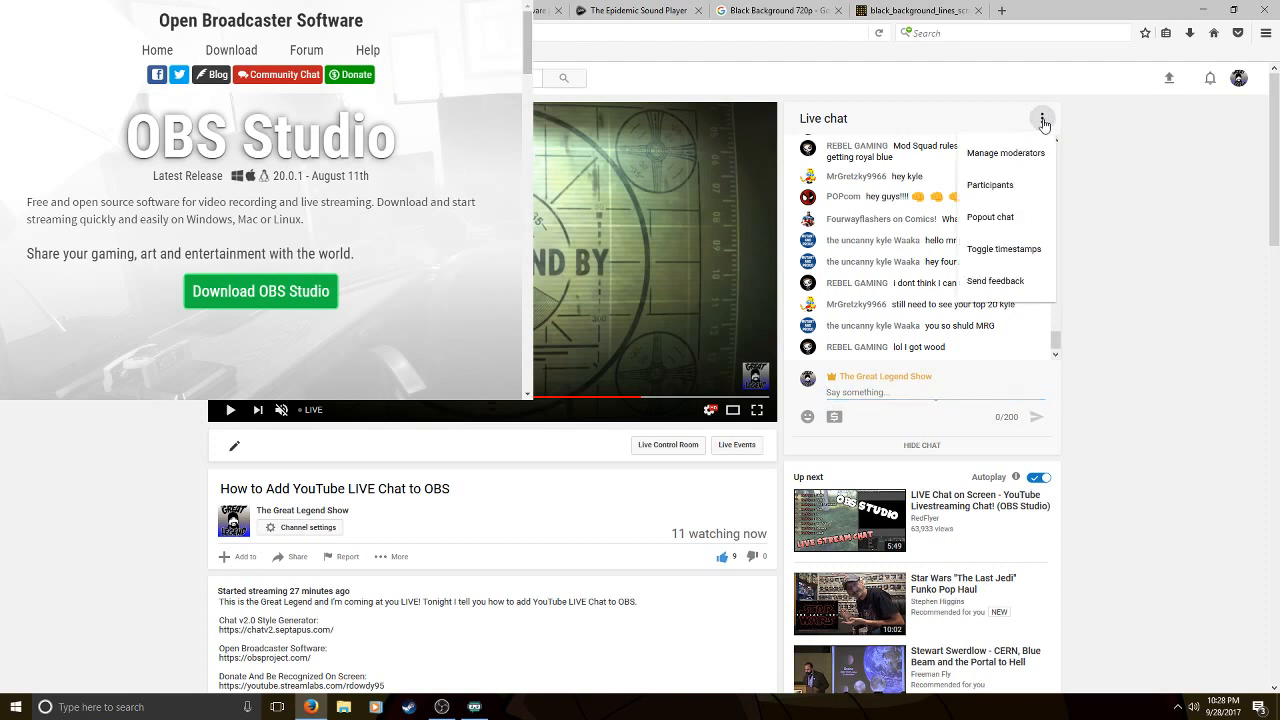
click(990, 217)
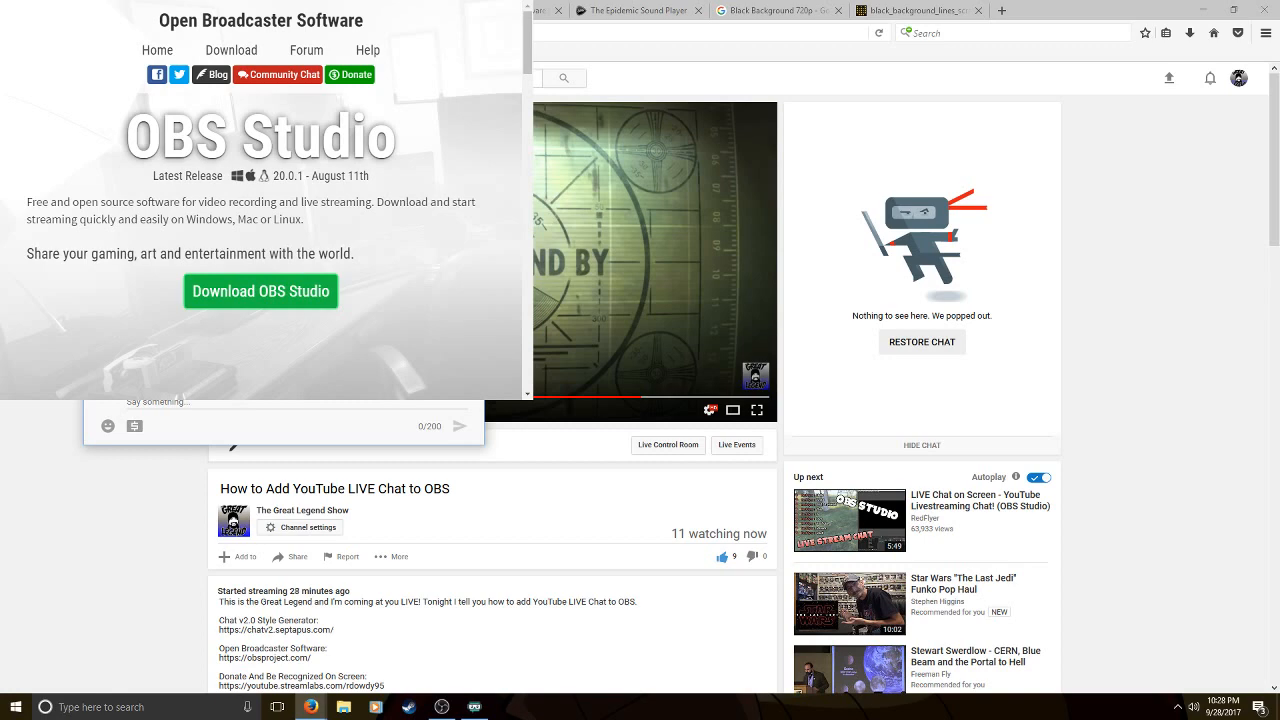
Open the YouTube Live Dashboard in a new browser tab, pop out its live chat, and close both again
click(1001, 10)
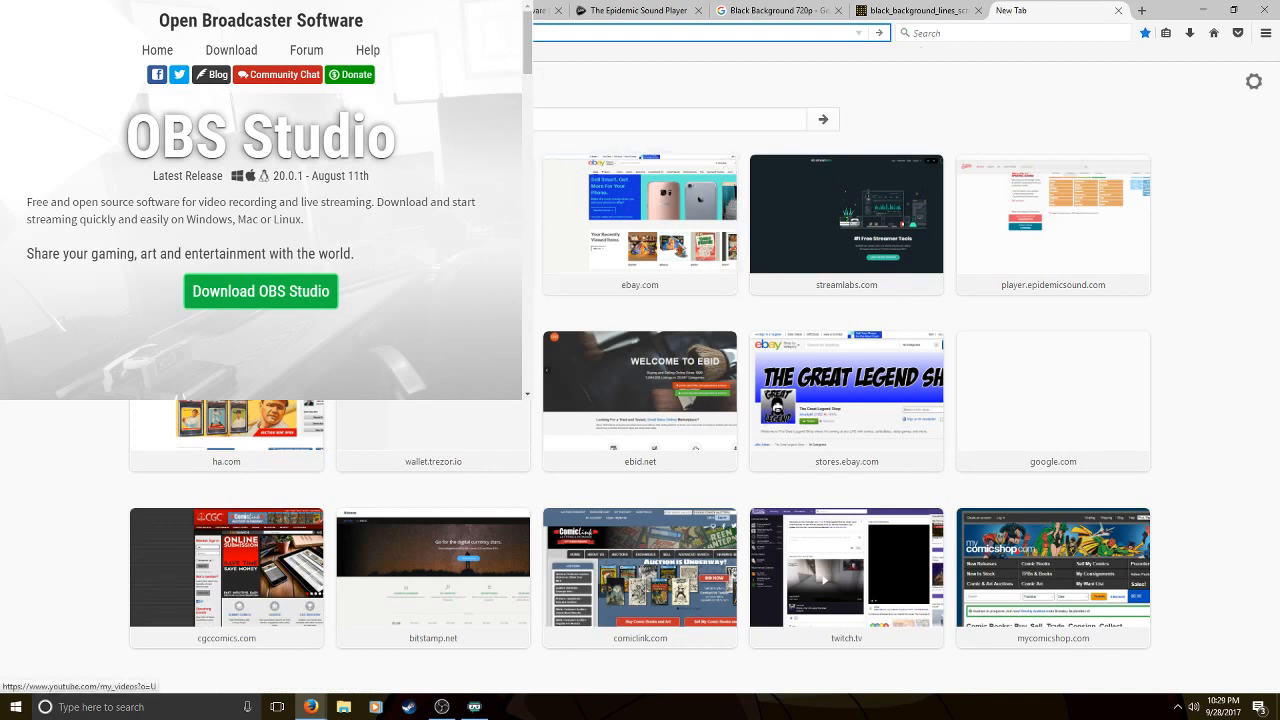
click(227, 225)
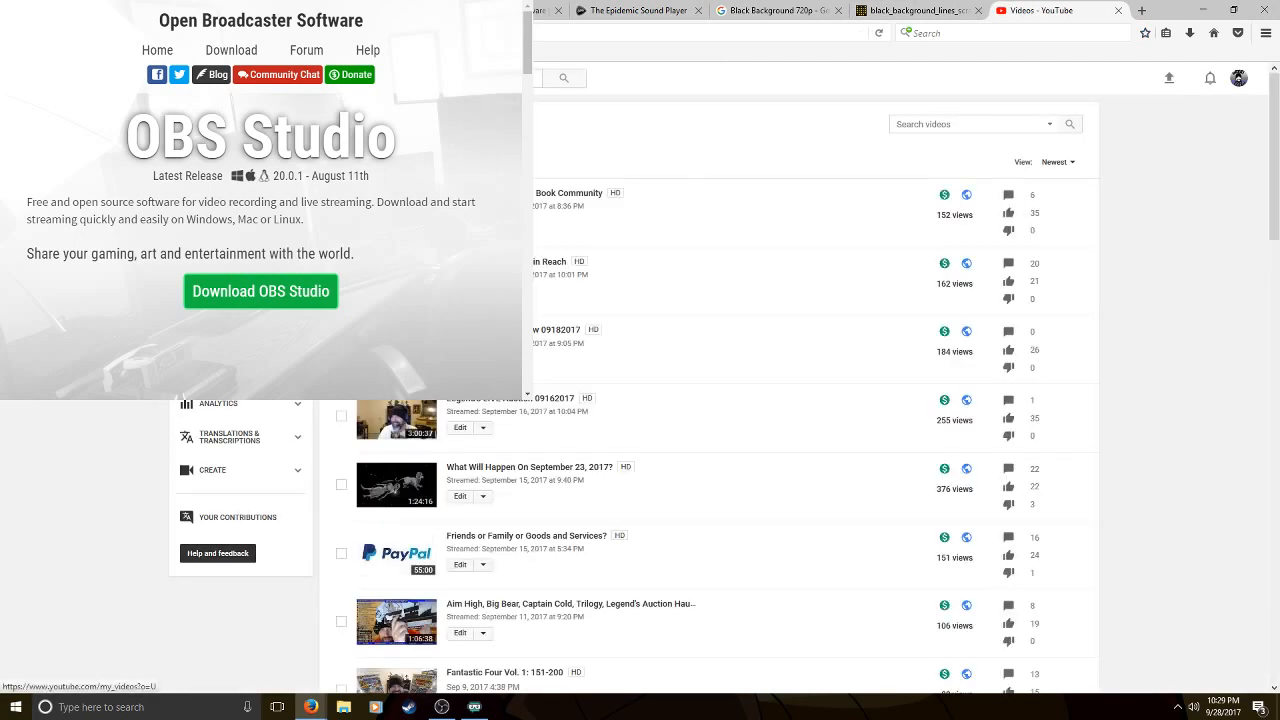
click(231, 304)
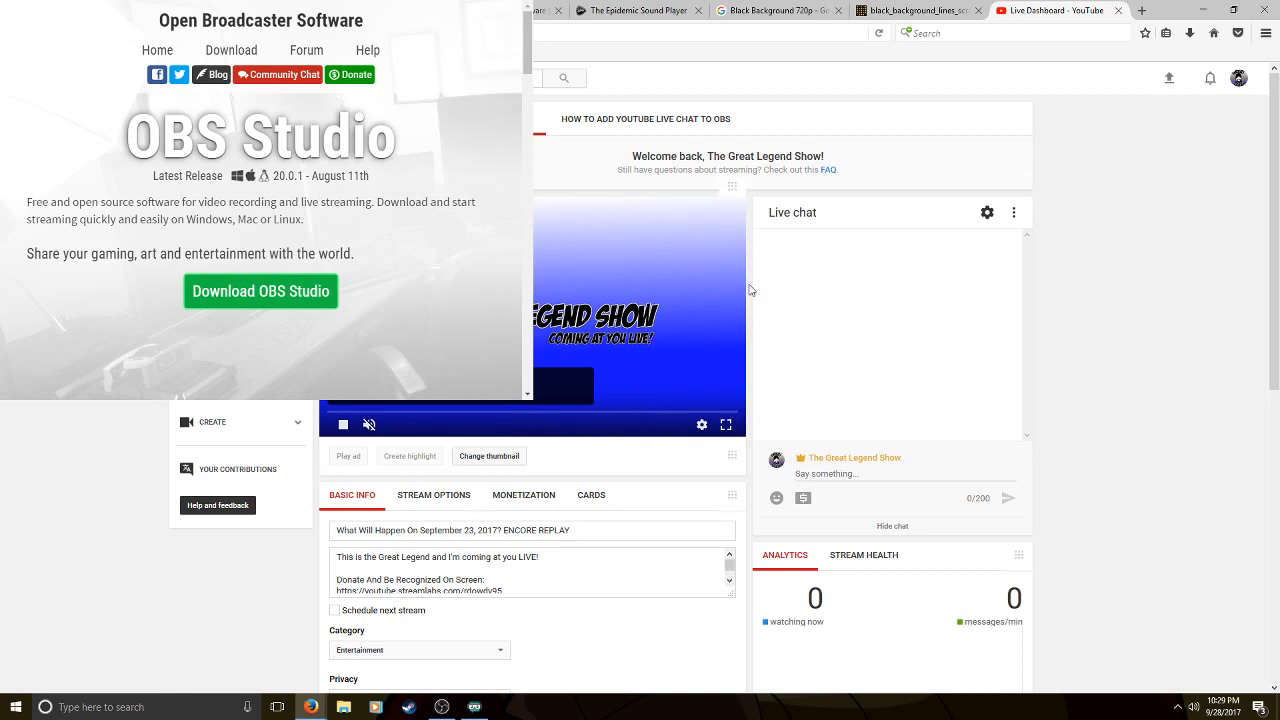
click(1014, 214)
click(963, 312)
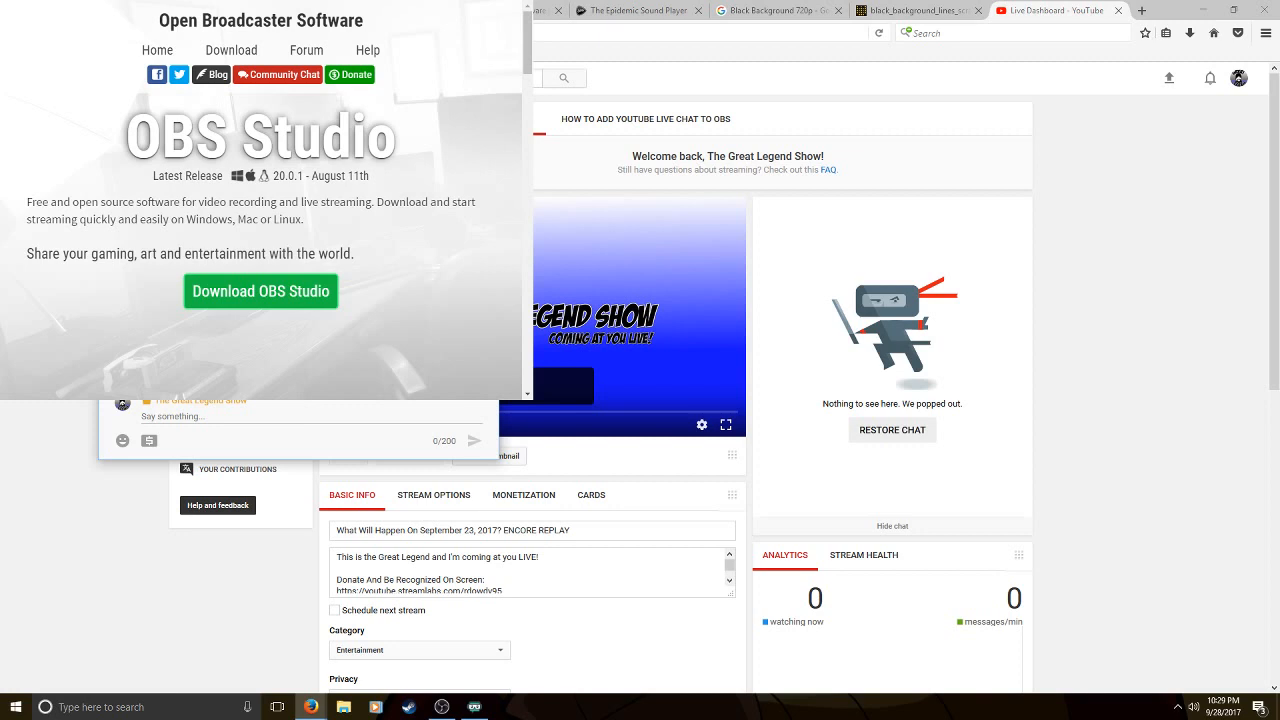
click(484, 31)
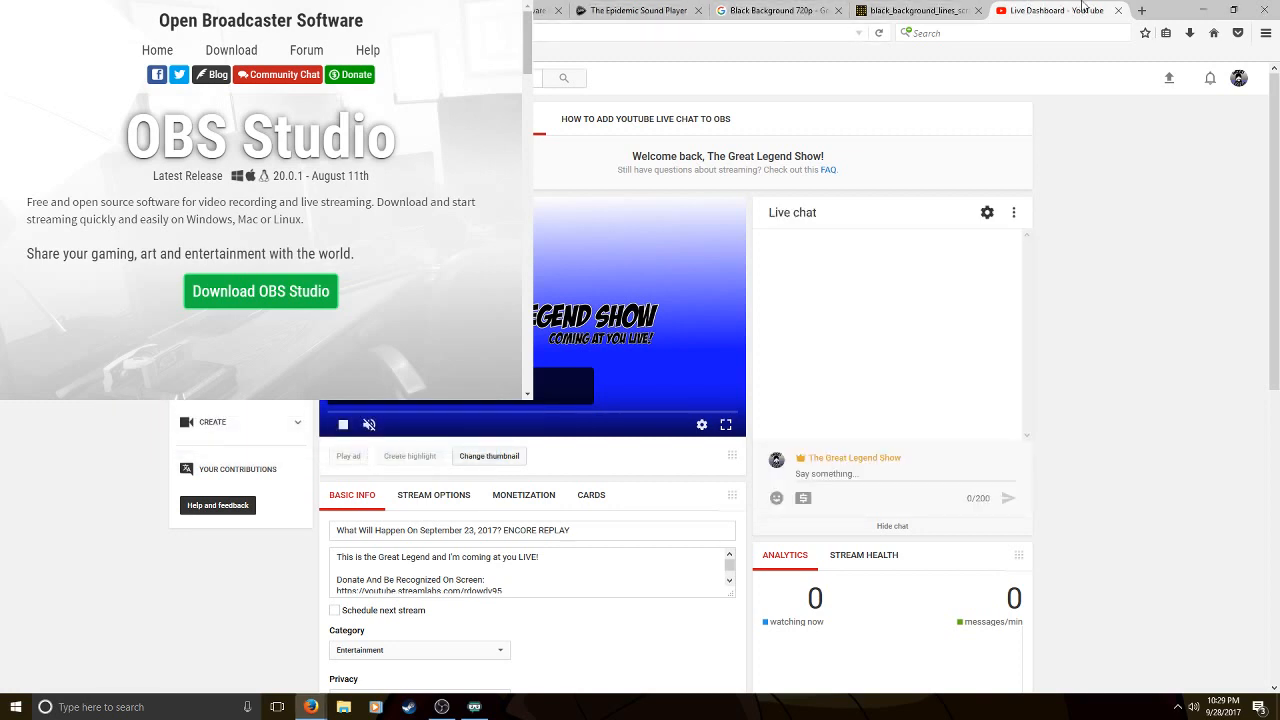
click(1118, 10)
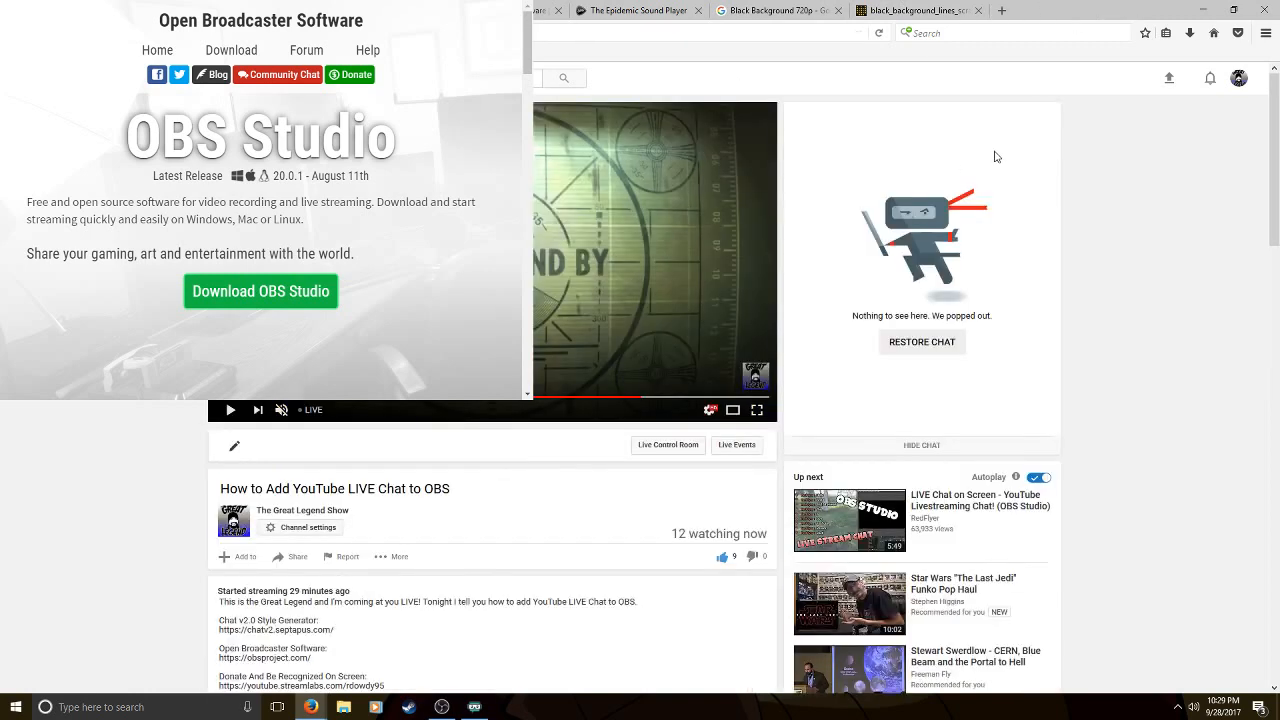
Pop out the stream page's live chat again to copy its address, and restore the chat to the page
click(938, 344)
click(1043, 121)
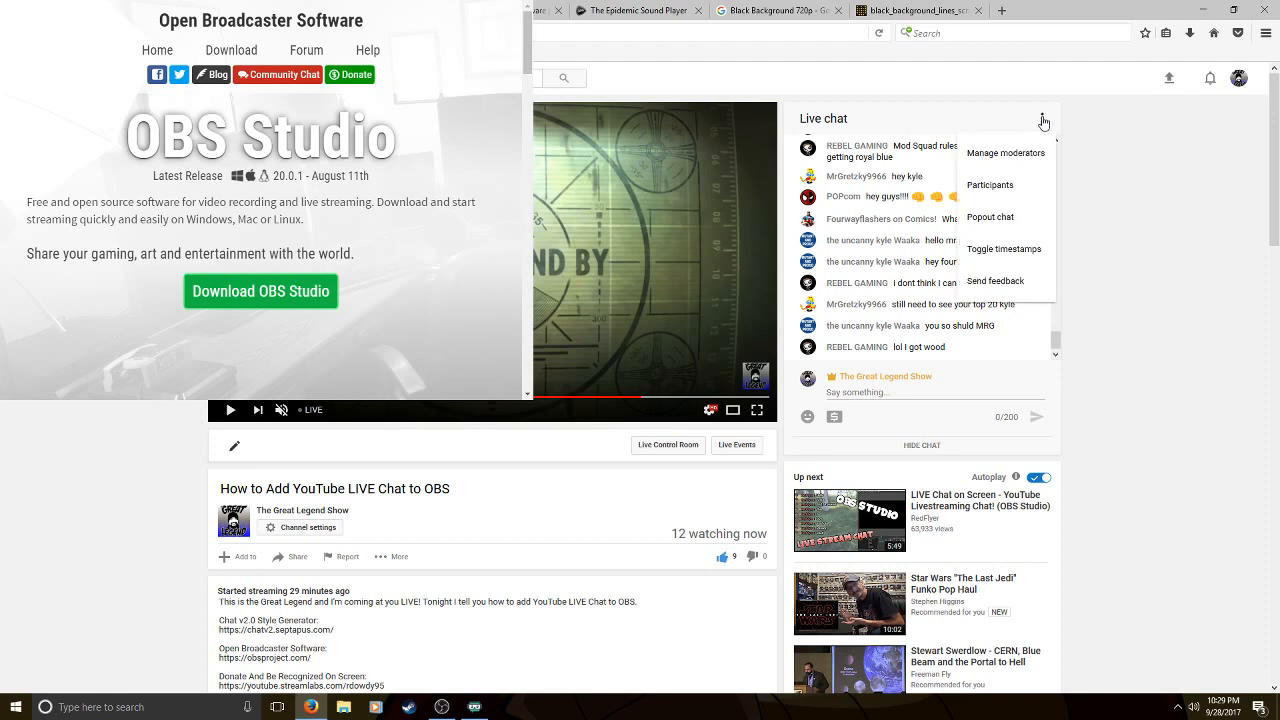
click(1008, 218)
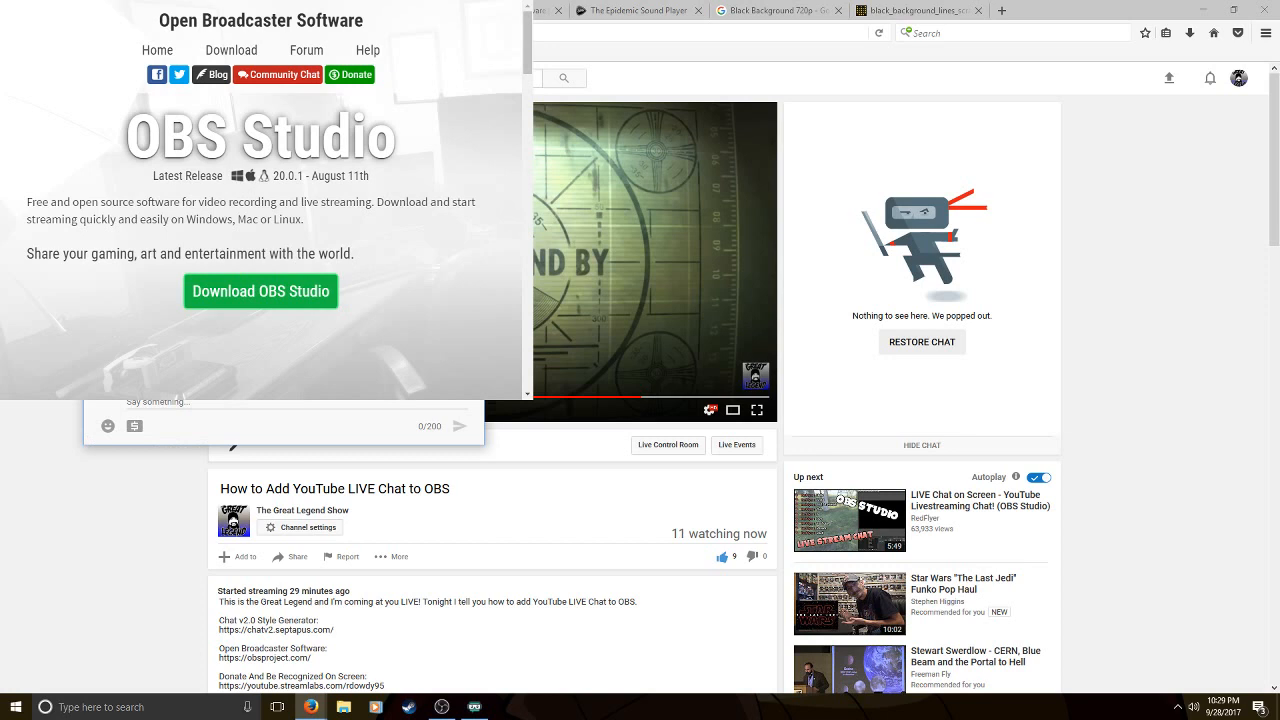
click(468, 12)
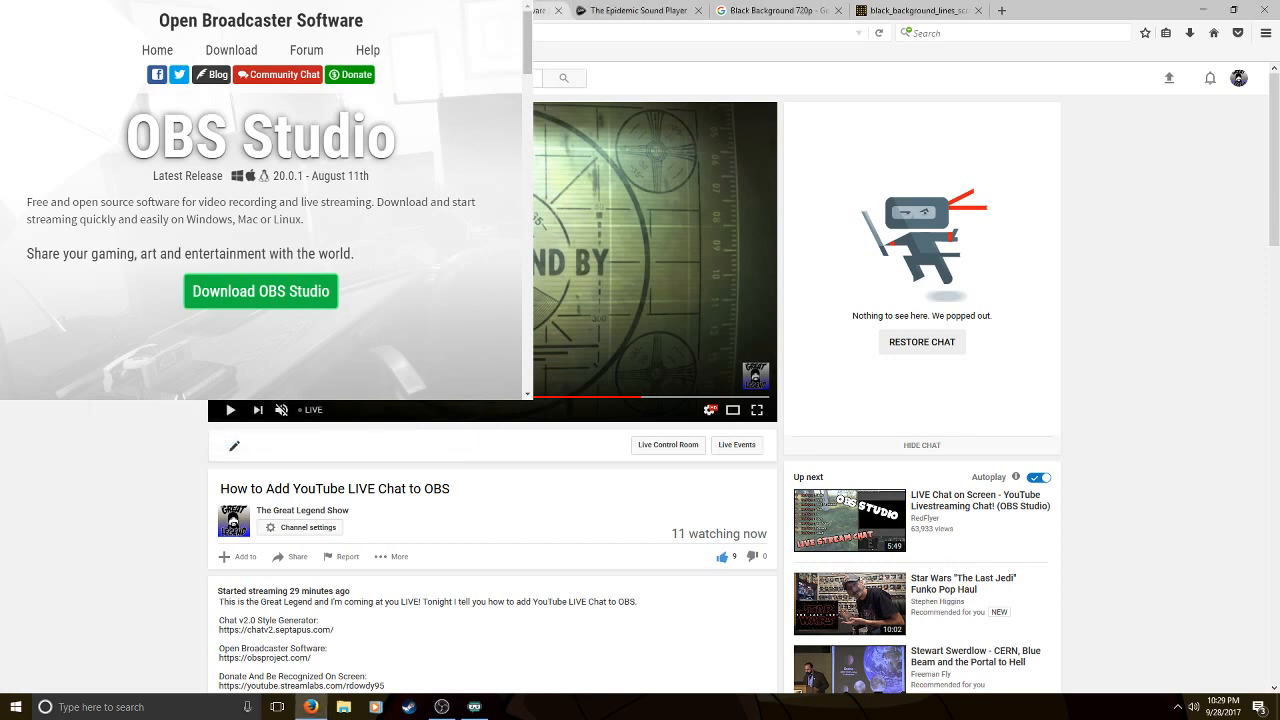
click(912, 338)
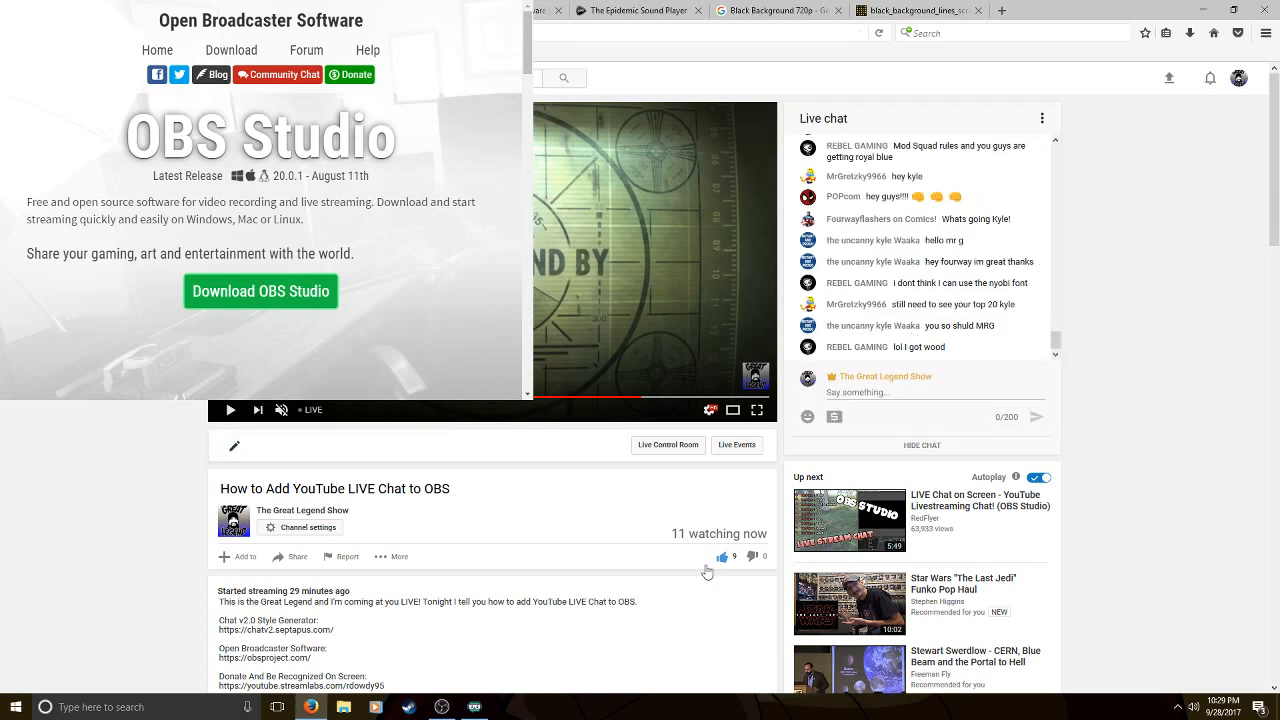
Return to OBS, replace the browser source's URL with the copied pop-out chat address, and clear its default CSS
click(445, 708)
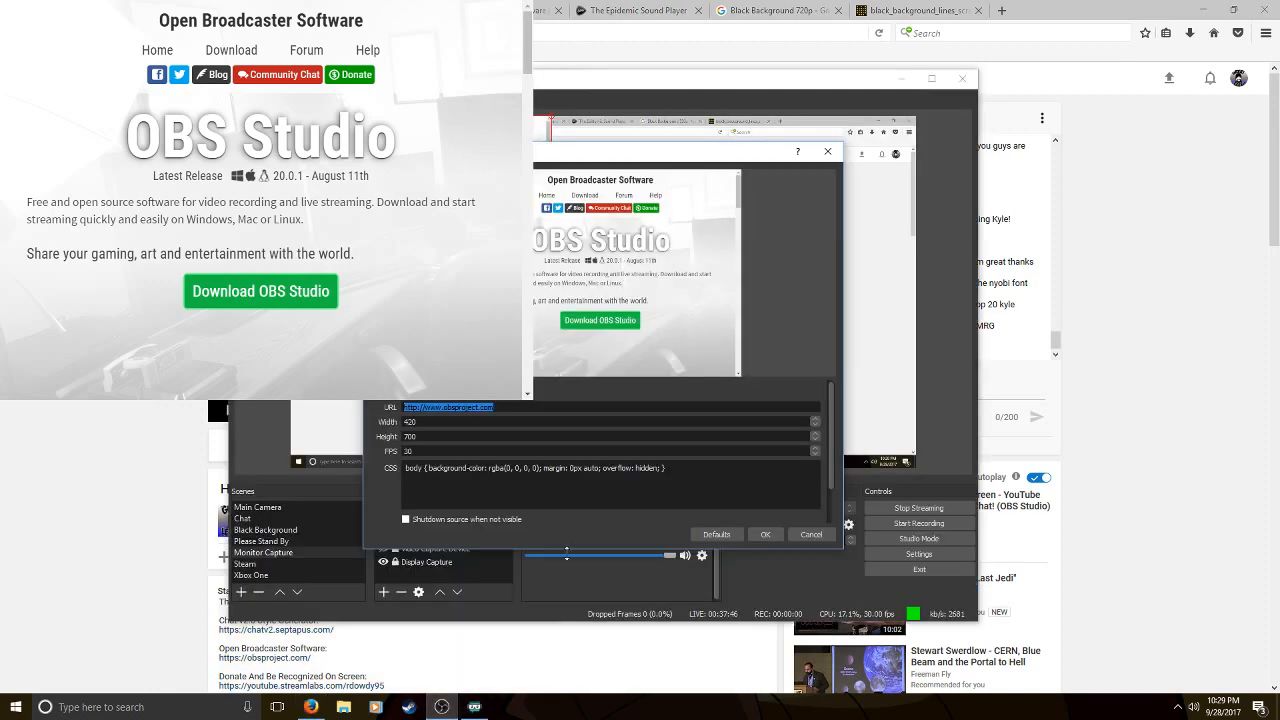
right_click(482, 408)
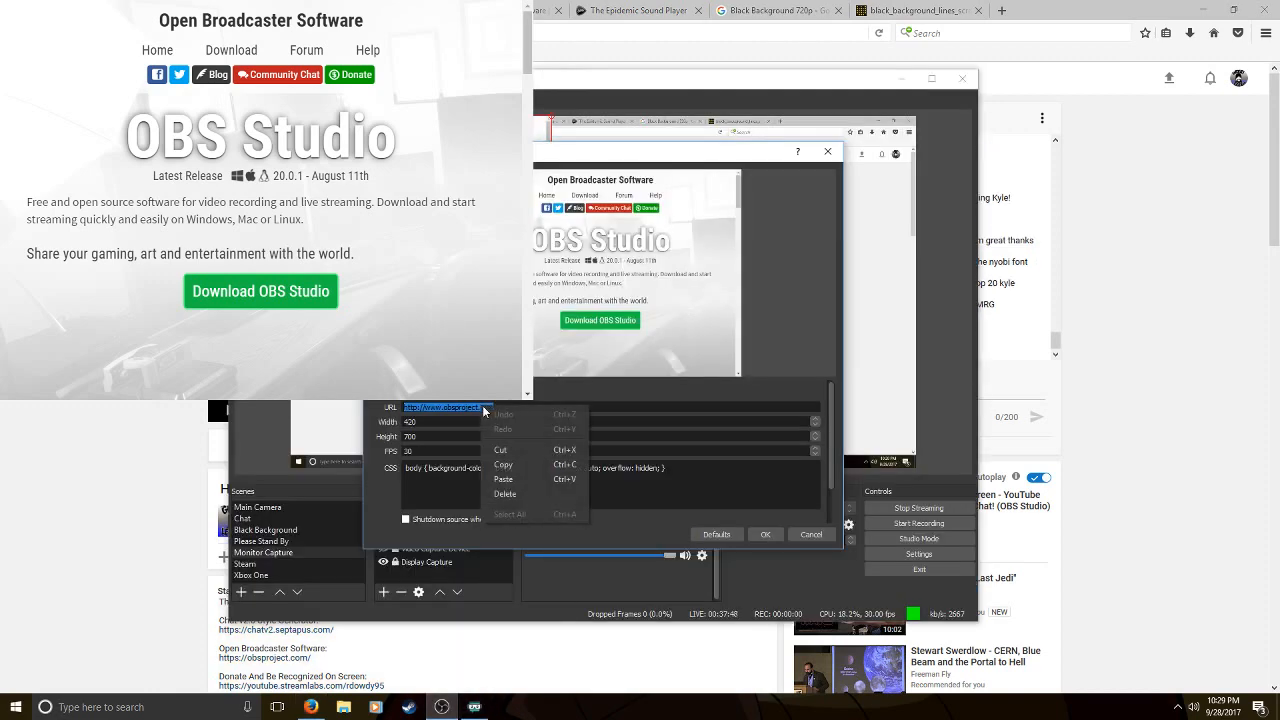
click(521, 482)
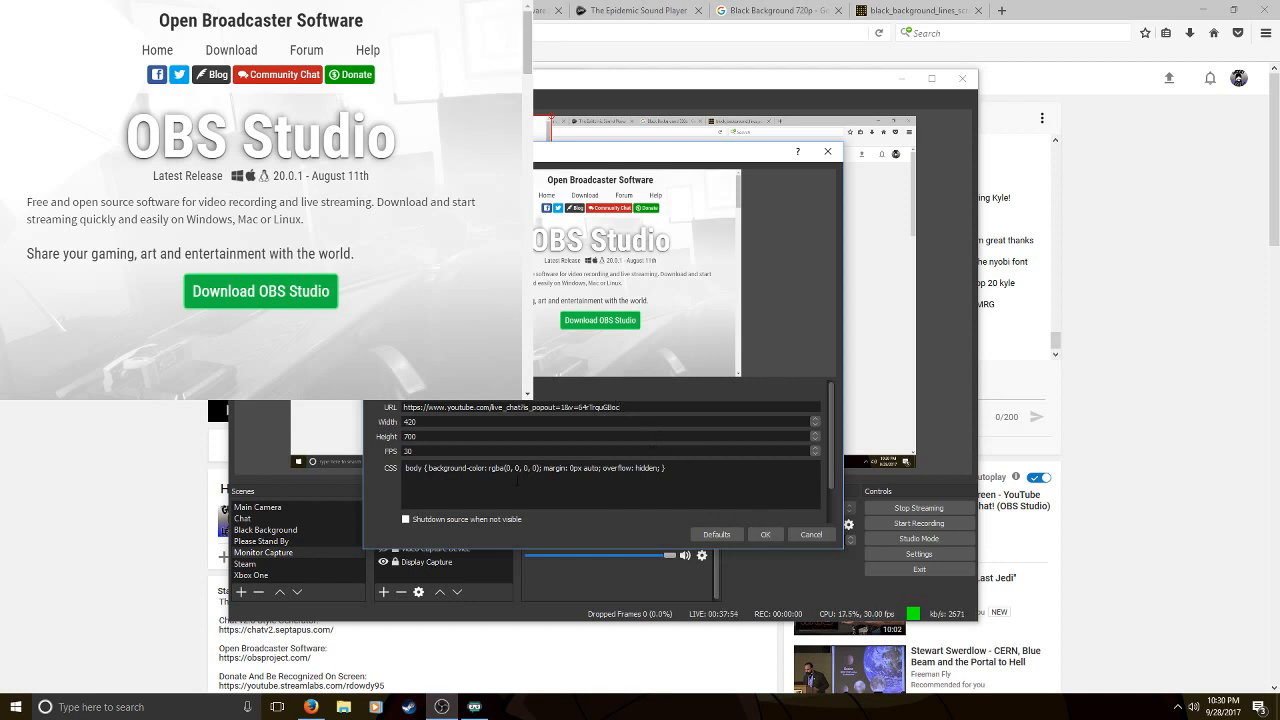
drag(491, 453, 707, 470)
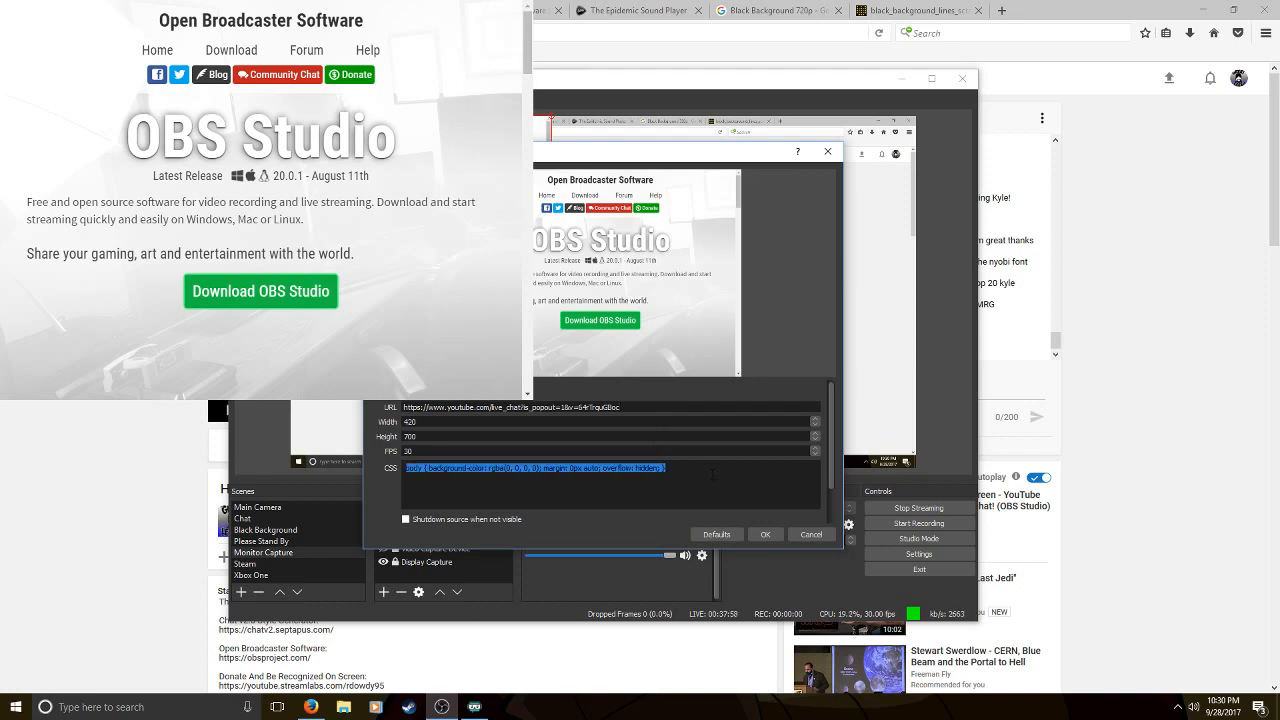
key(BackSpace)
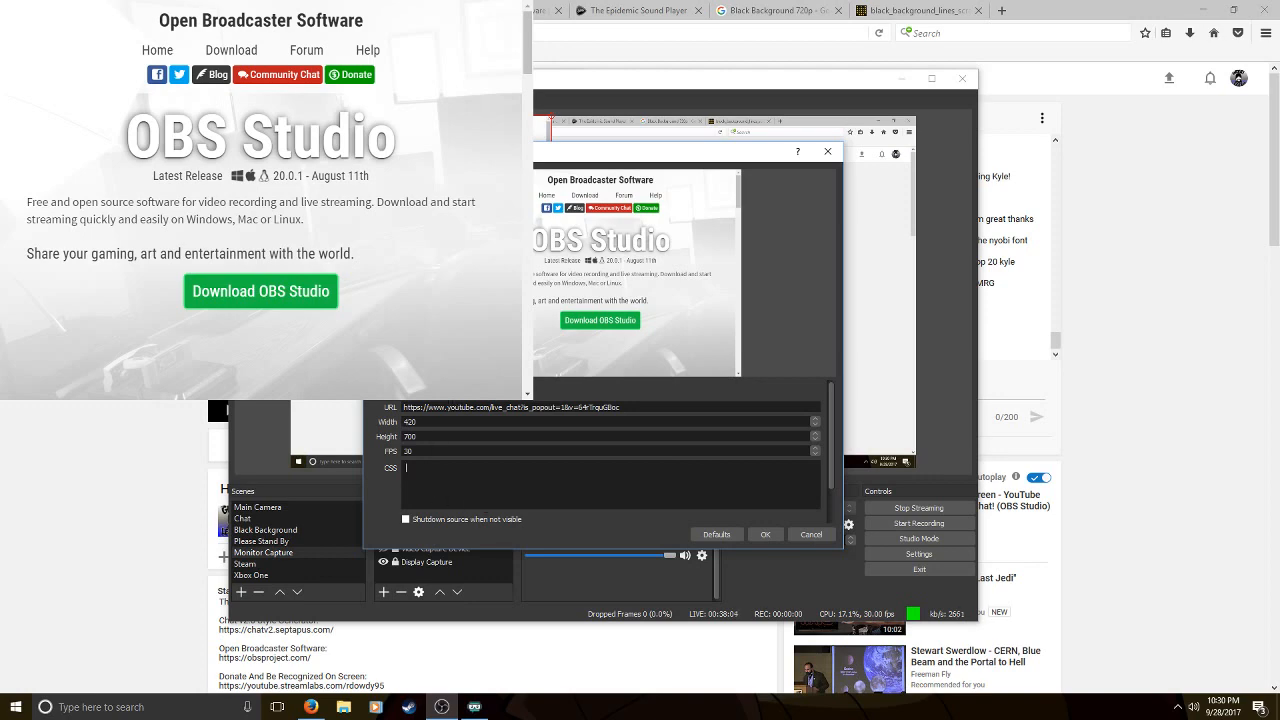
Copy the entire generated CSS from the Chat v2.0 Style Generator page in Firefox
click(366, 10)
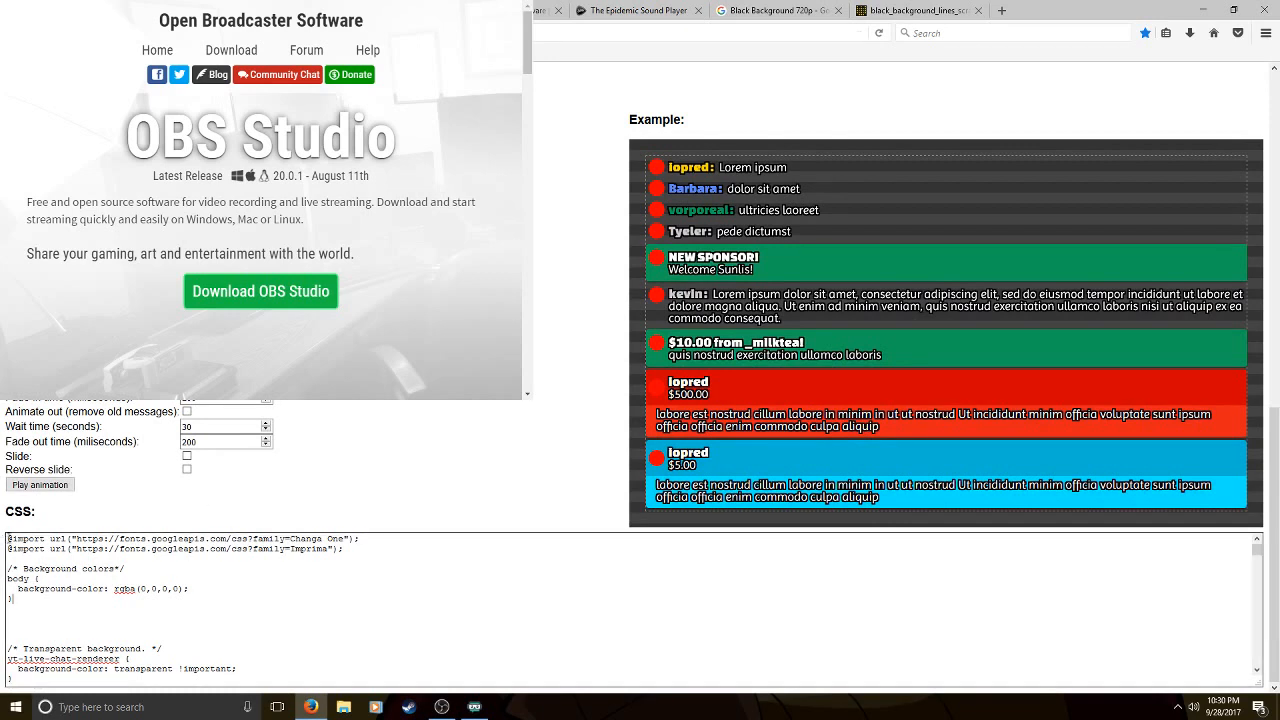
right_click(145, 540)
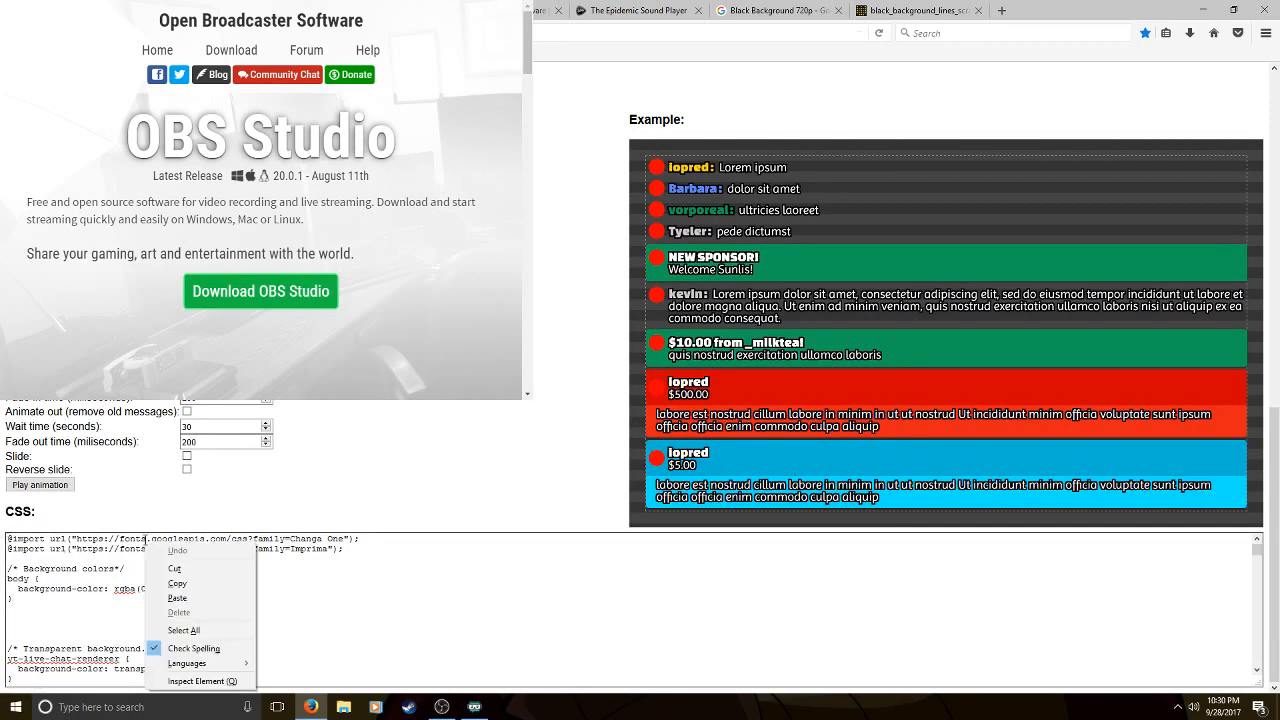
click(200, 630)
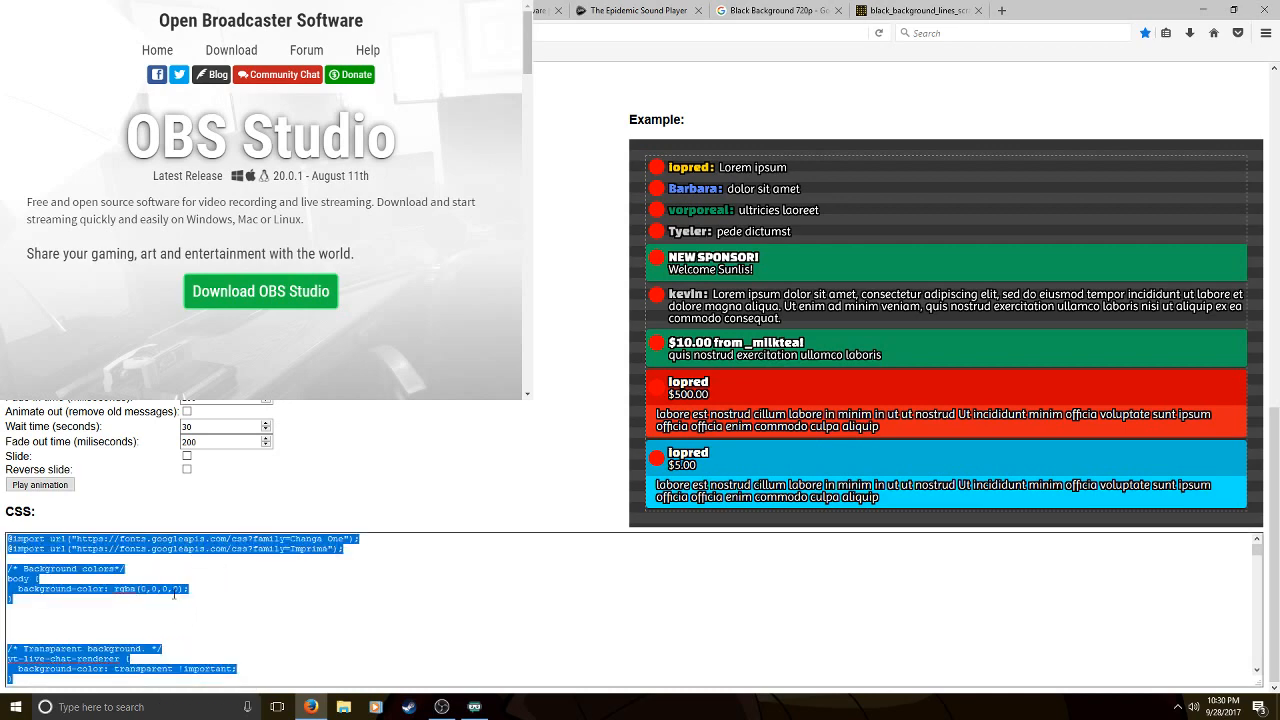
right_click(166, 542)
click(200, 588)
Paste the copied chat style into the browser source's CSS in OBS and accept the source properties
click(441, 707)
click(405, 465)
right_click(405, 470)
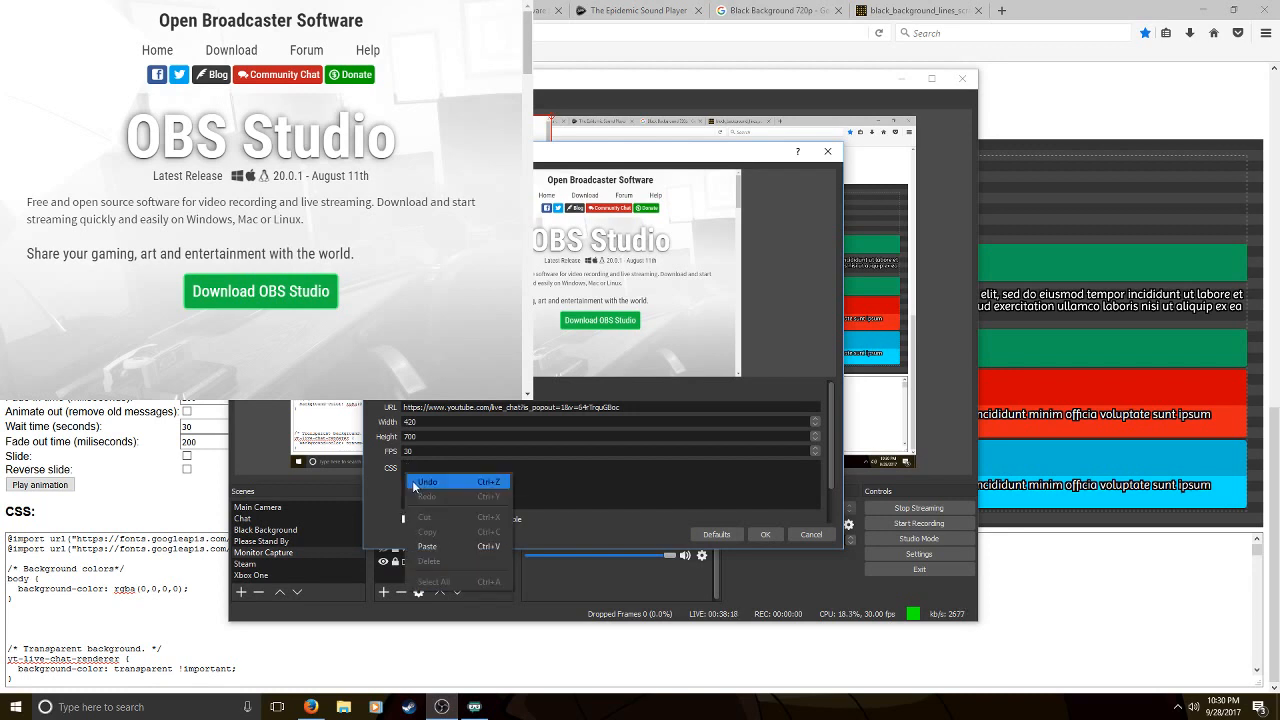
click(455, 545)
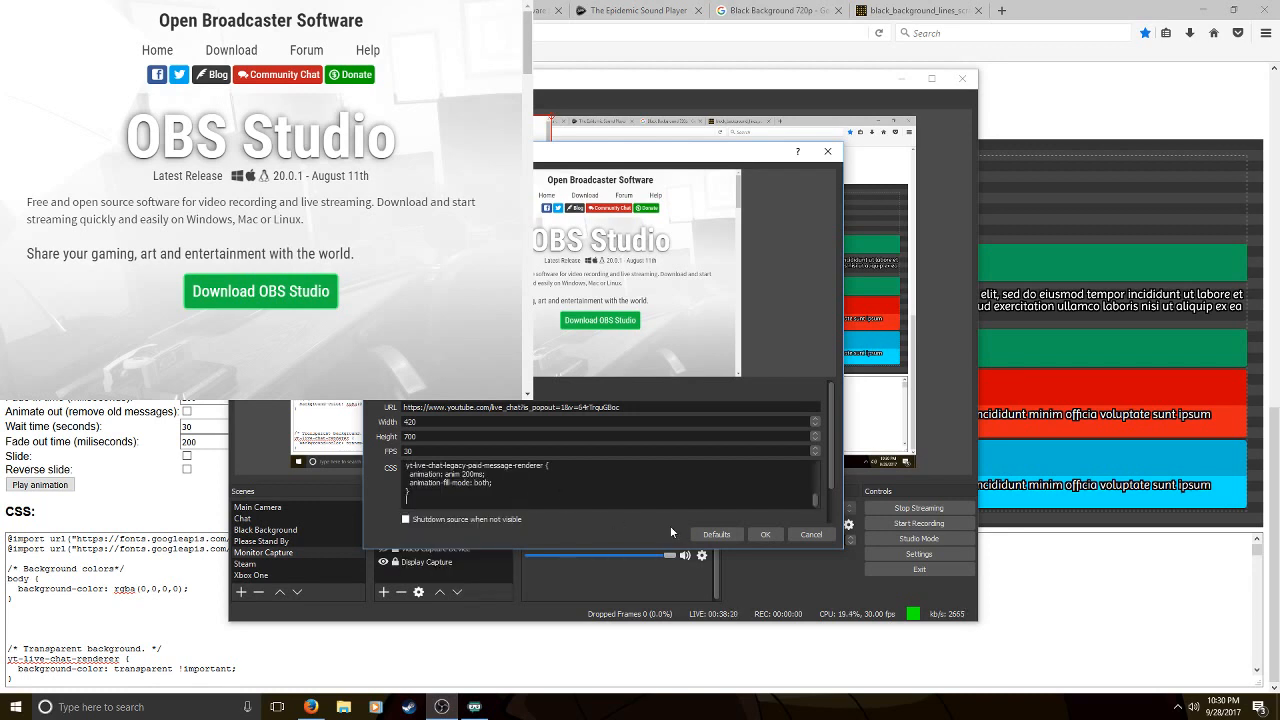
click(764, 533)
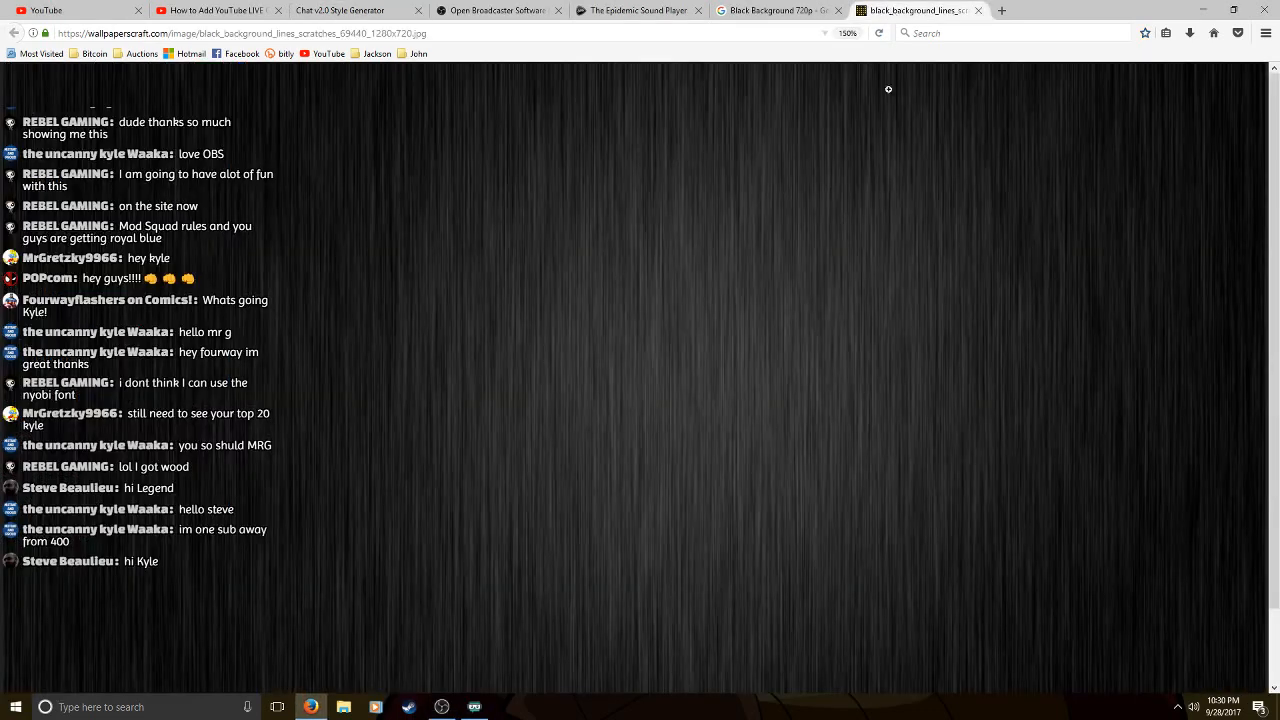
Display the black background image in Firefox, return to OBS, and enlarge the browser source by increasing its width and setting its height to 800
click(890, 12)
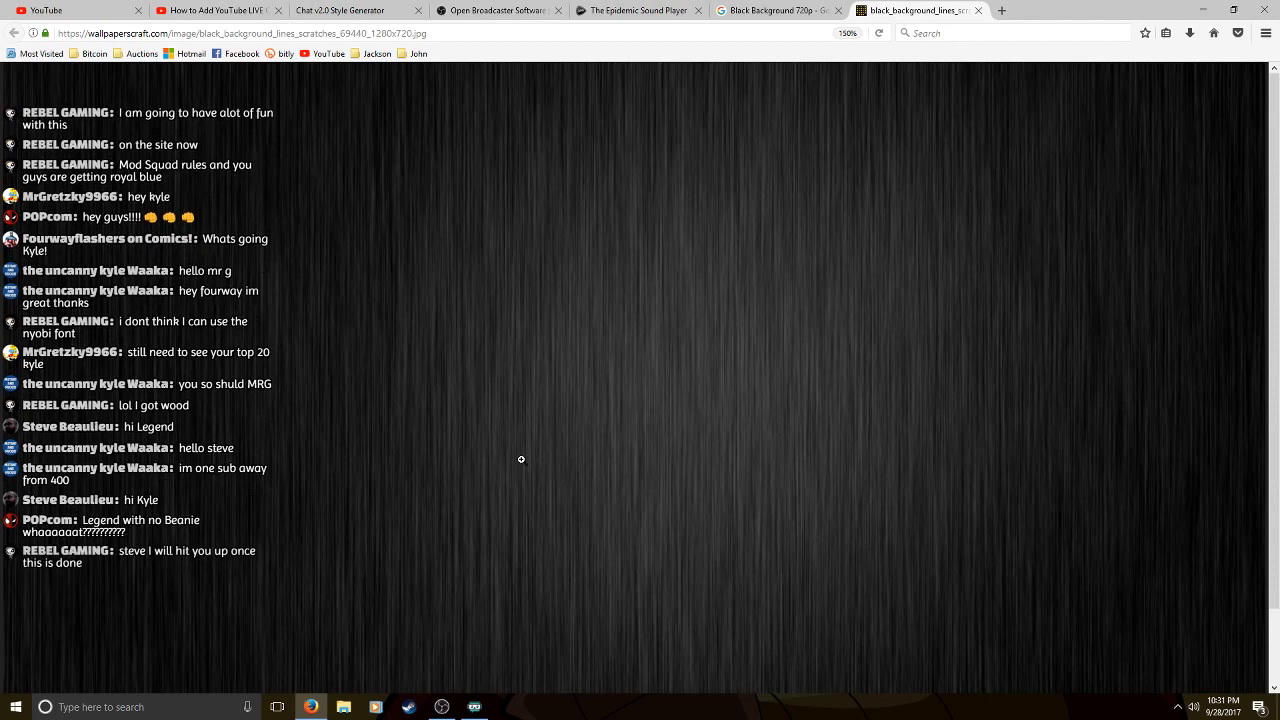
click(442, 707)
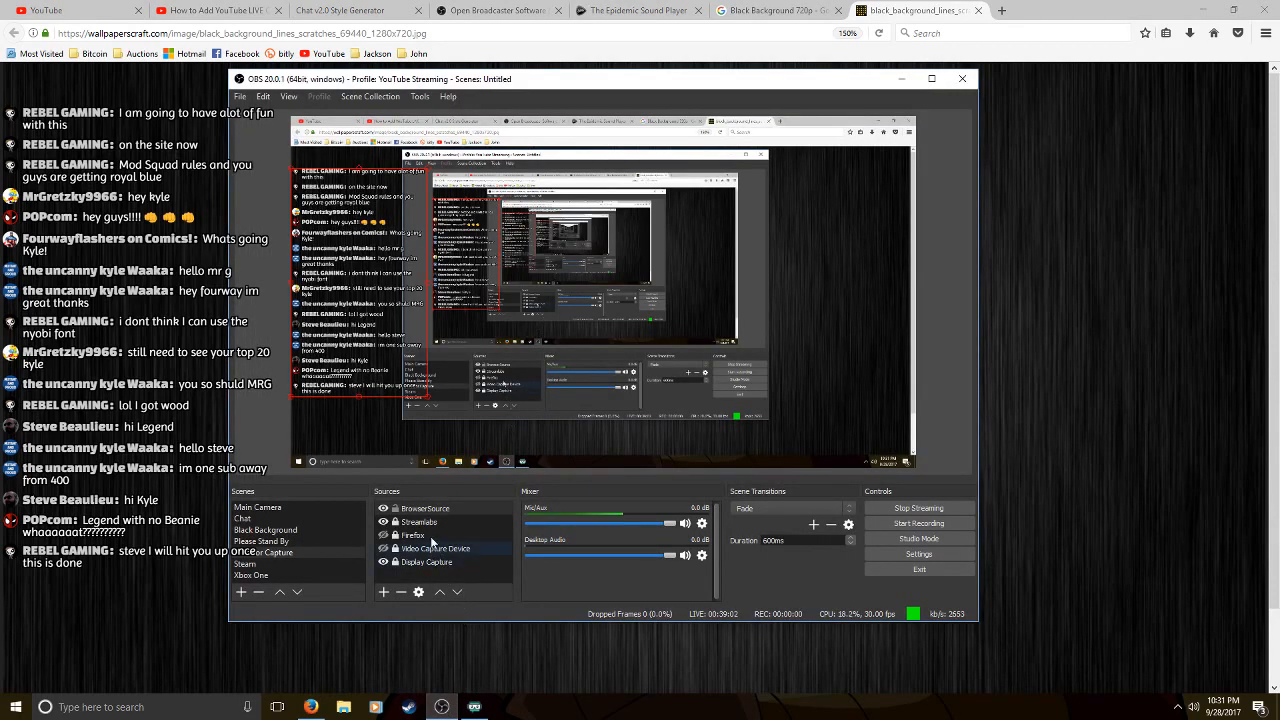
double_click(424, 509)
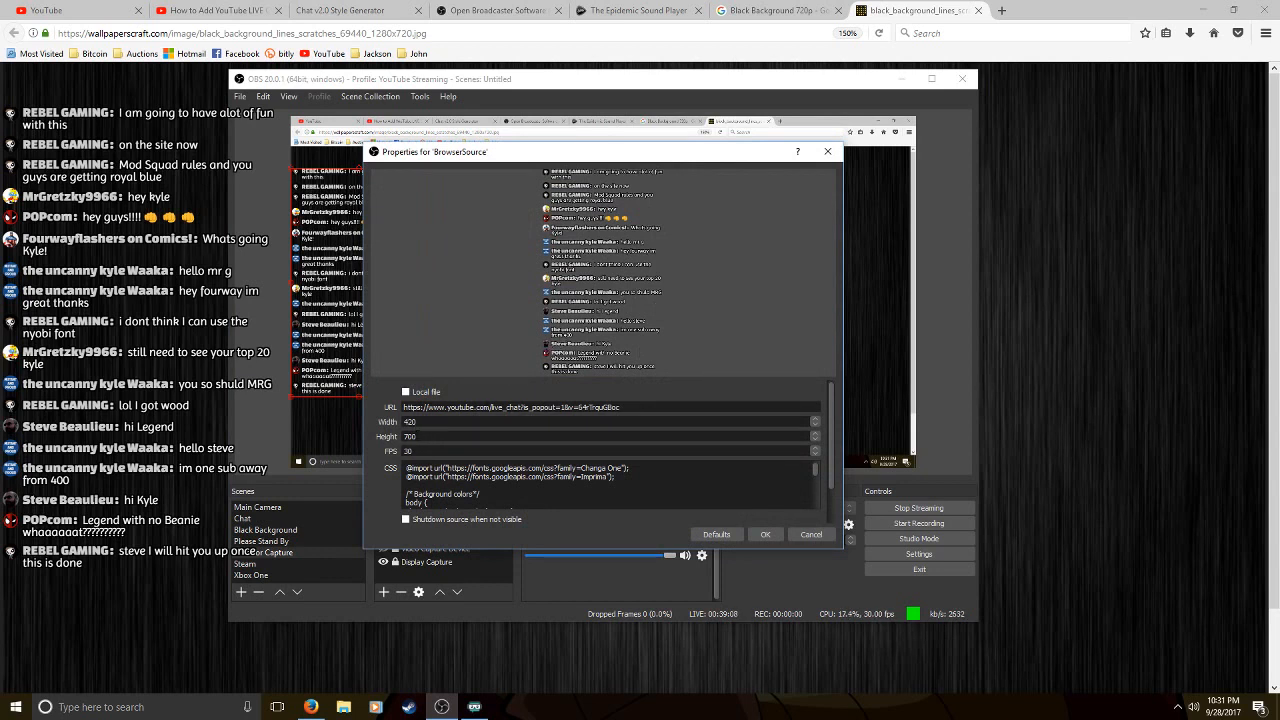
mouse_move(416, 437)
mouse_down()
mouse_move(396, 439)
mouse_move(409, 423)
mouse_move(399, 426)
mouse_up()
text(6)
text(800)
click(760, 535)
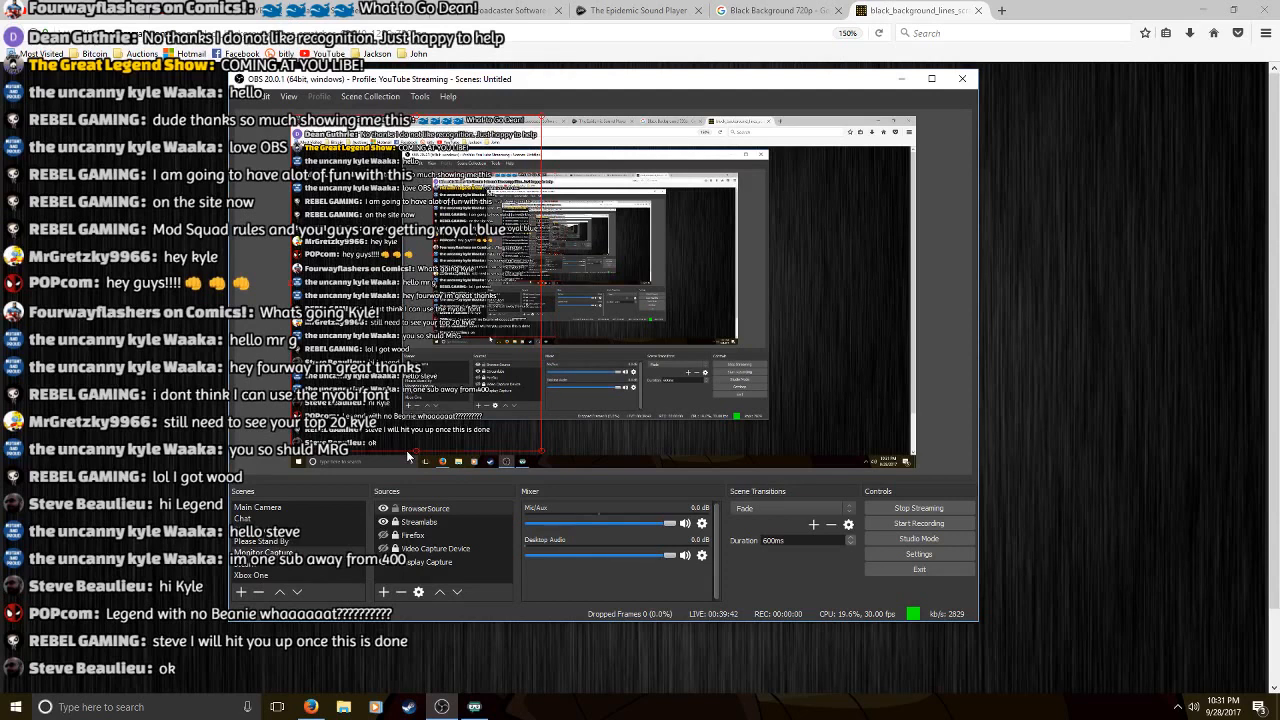
Rename the browser source to TEMP CHAT, and try locking and unlocking it in the current scene
right_click(428, 514)
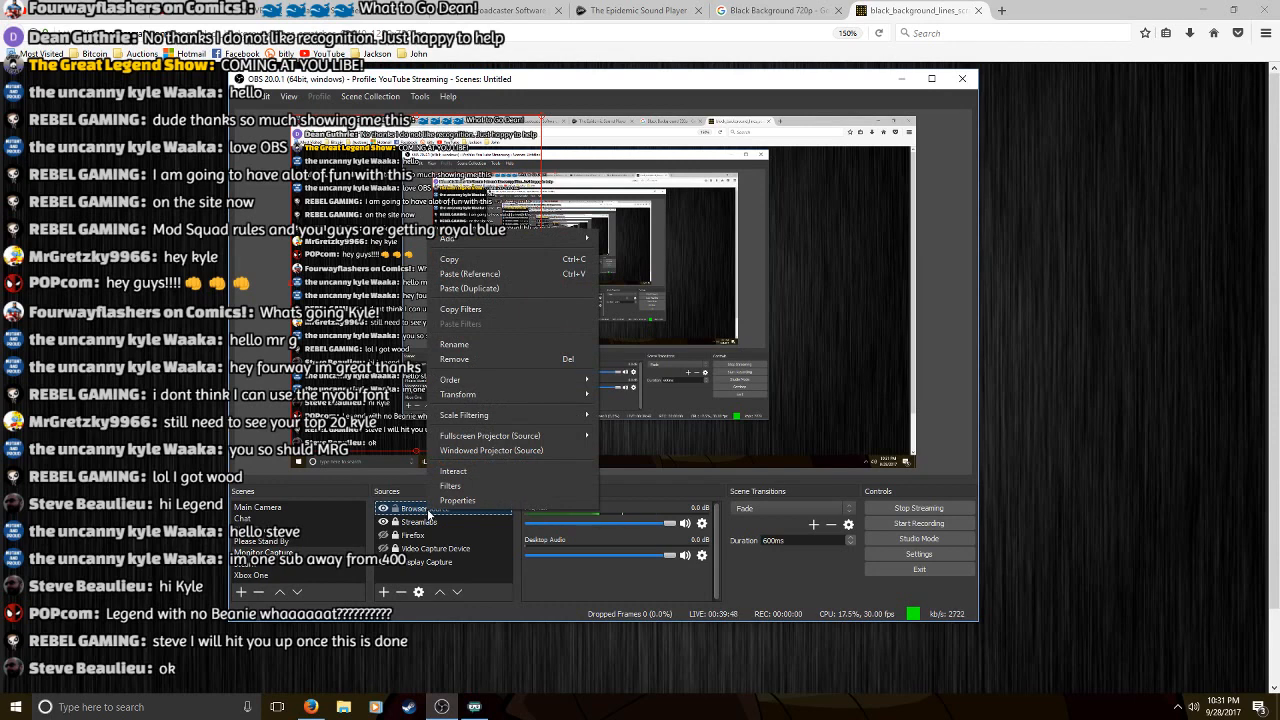
click(468, 343)
key(BackSpace)
key(BackSpace)
key(BackSpace)
key(BackSpace)
key(BackSpace)
key(BackSpace)
key(BackSpace)
key(BackSpace)
key(BackSpace)
key(BackSpace)
key(BackSpace)
key(BackSpace)
key(BackSpace)
text(TEM)
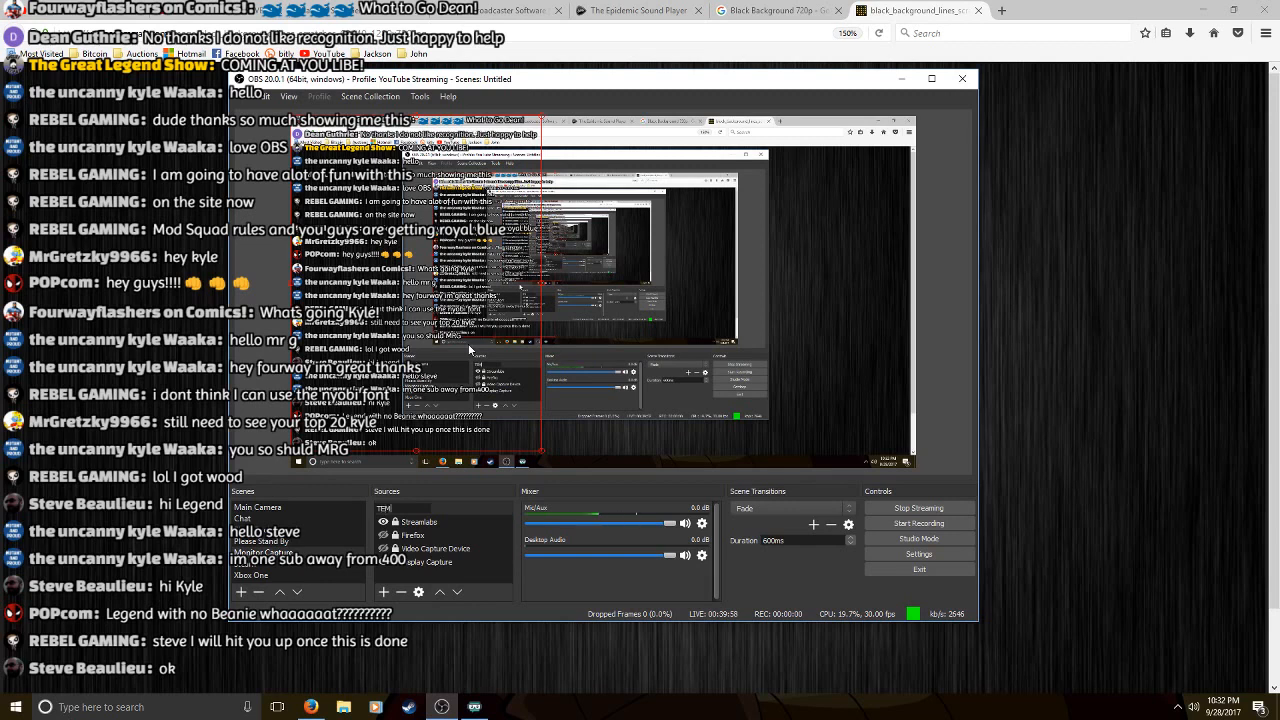
text(P HA)
text(AT)
key(Return)
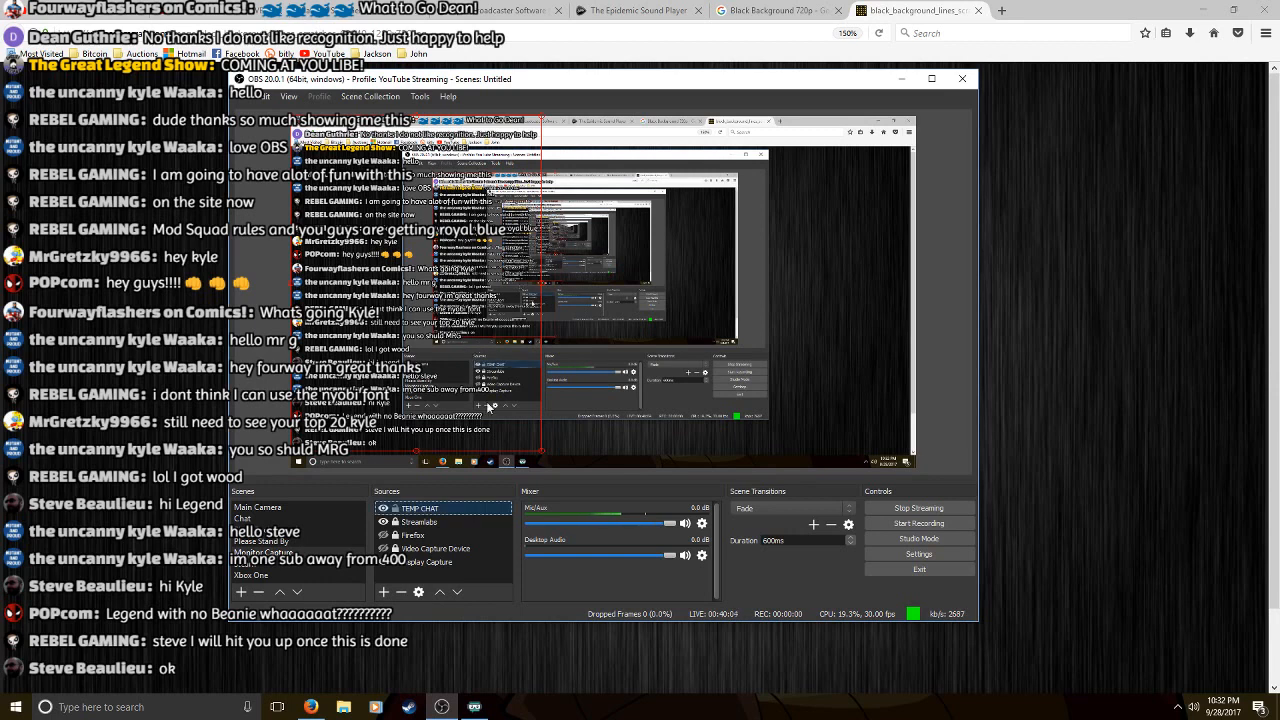
click(397, 510)
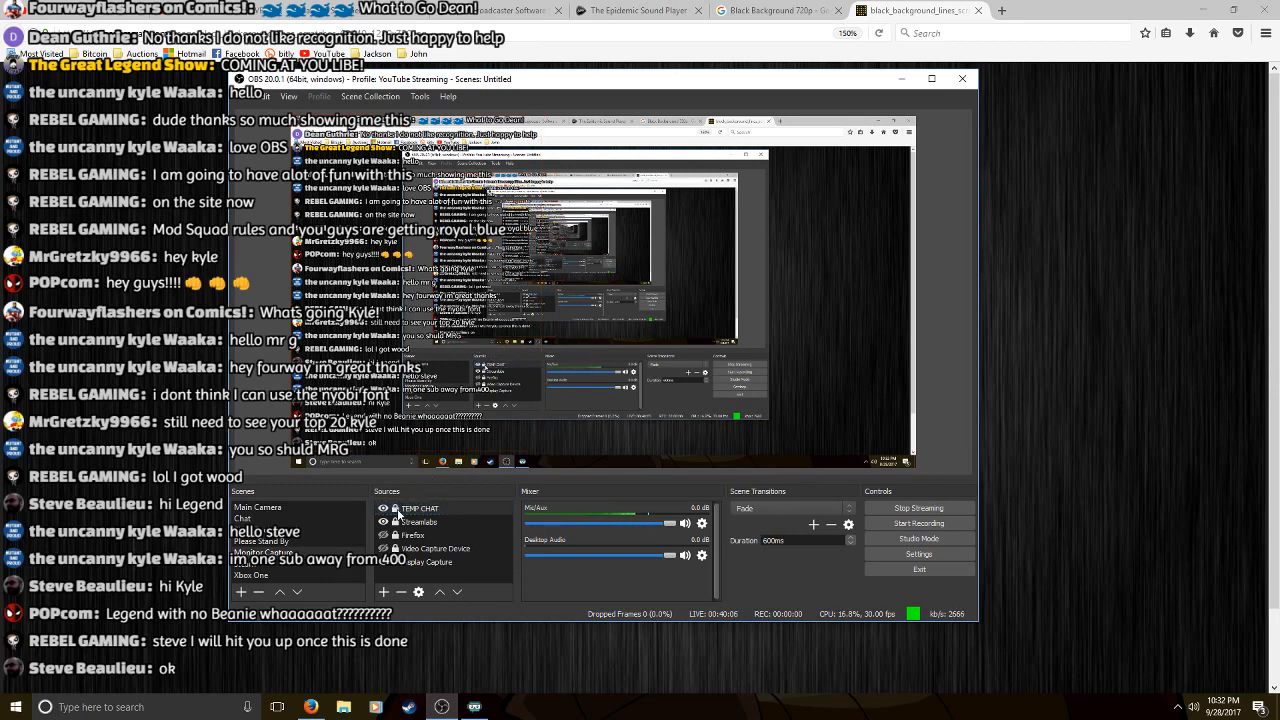
click(397, 510)
Remove the TEMP CHAT source from the current scene and confirm the removal
right_click(413, 508)
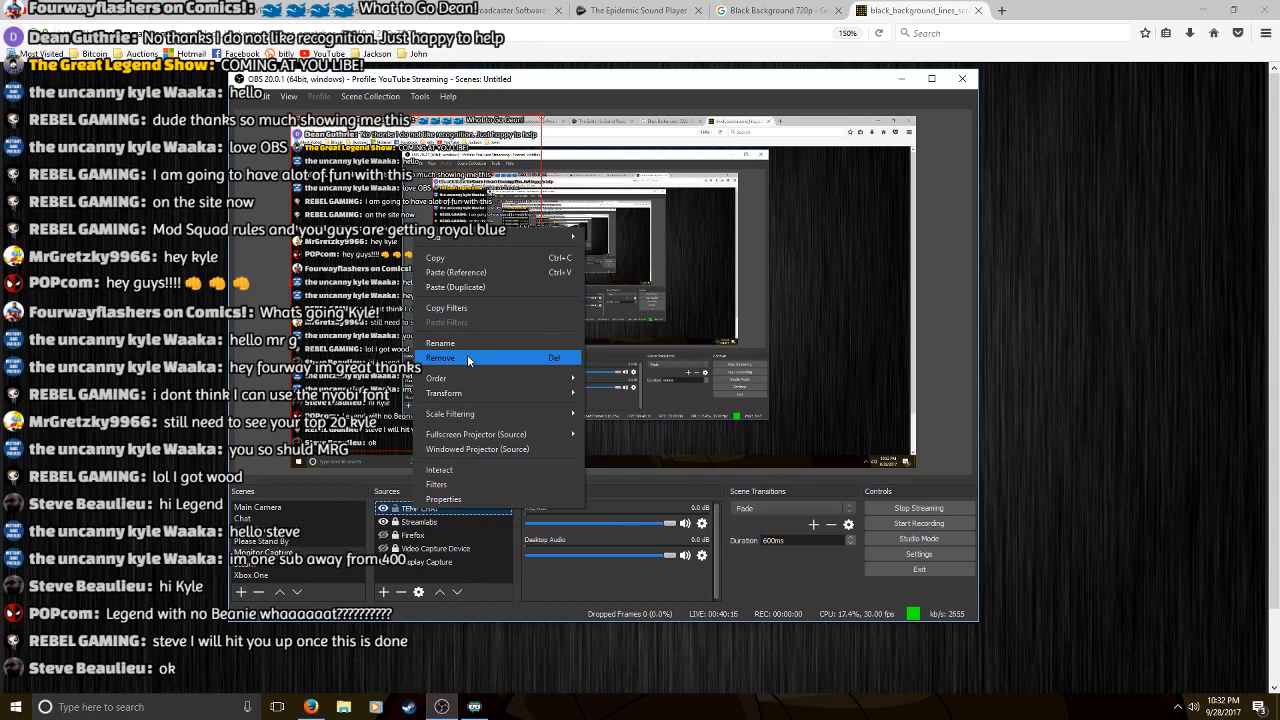
click(468, 359)
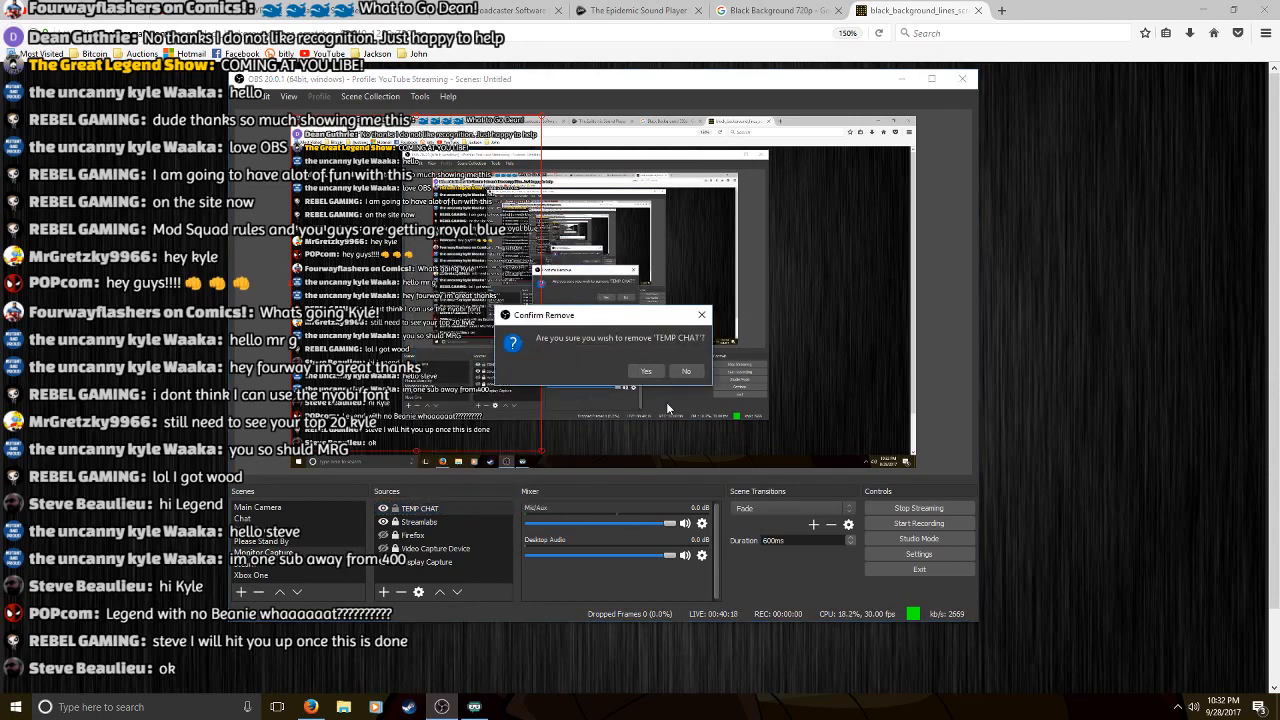
click(643, 372)
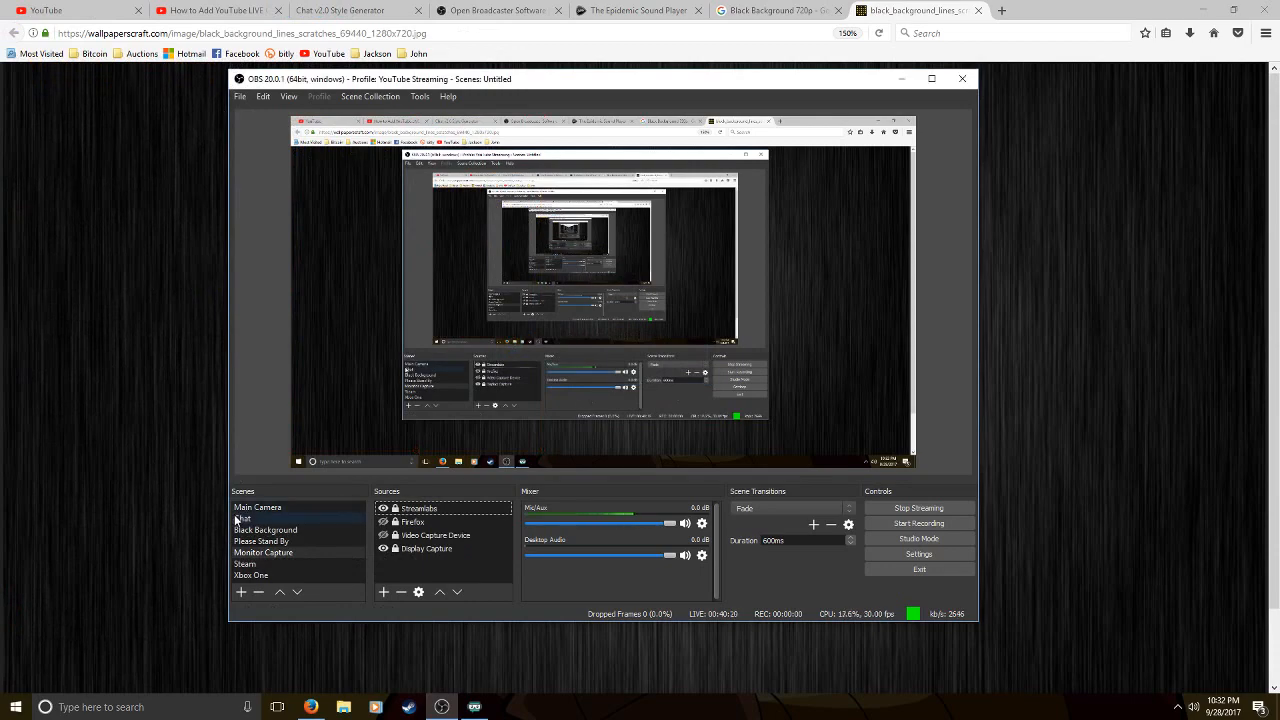